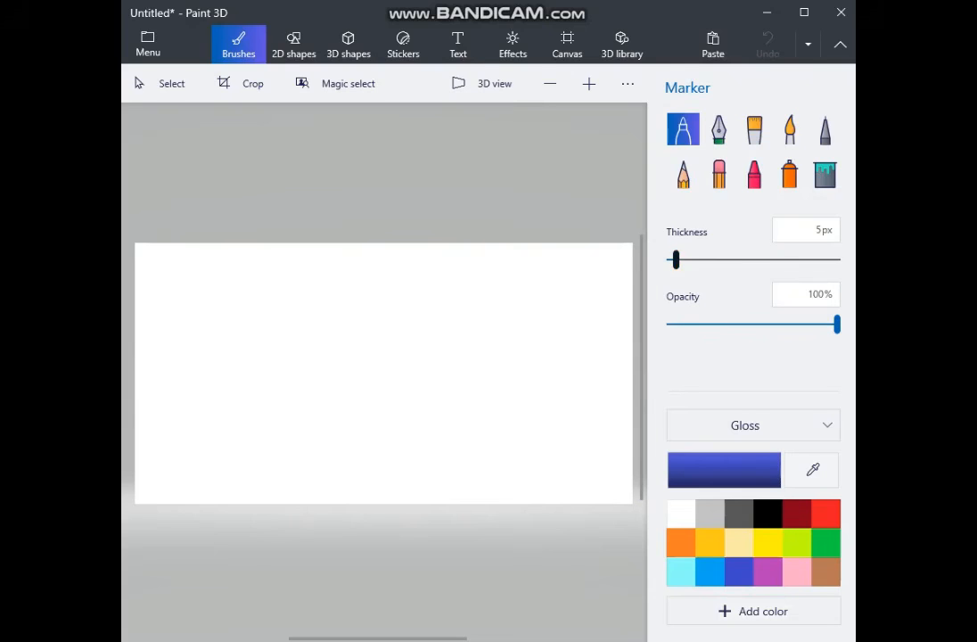
Set the Marker to 100 px thickness and gold, and paint a patch in the canvas's upper-left corner.
{"action": "left_click_drag", "start_coordinate": [676, 259], "coordinate": [838, 260]}
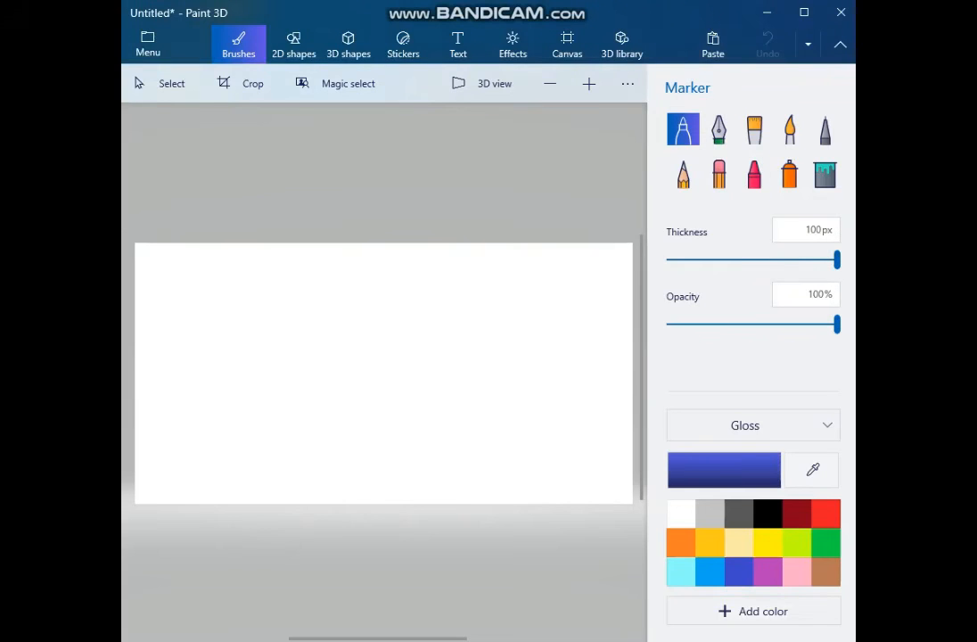
{"action": "left_click", "coordinate": [710, 541]}
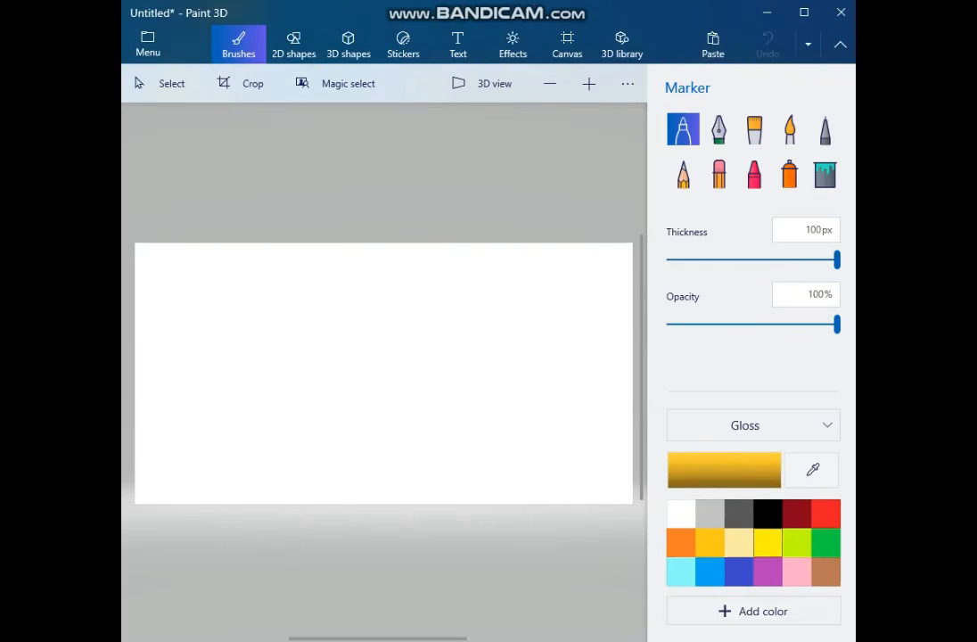
{"action": "mouse_move", "coordinate": [142, 264]}
{"action": "left_mouse_down"}
{"action": "mouse_move", "coordinate": [152, 244]}
{"action": "mouse_move", "coordinate": [154, 254]}
{"action": "mouse_move", "coordinate": [176, 244]}
{"action": "left_mouse_up"}
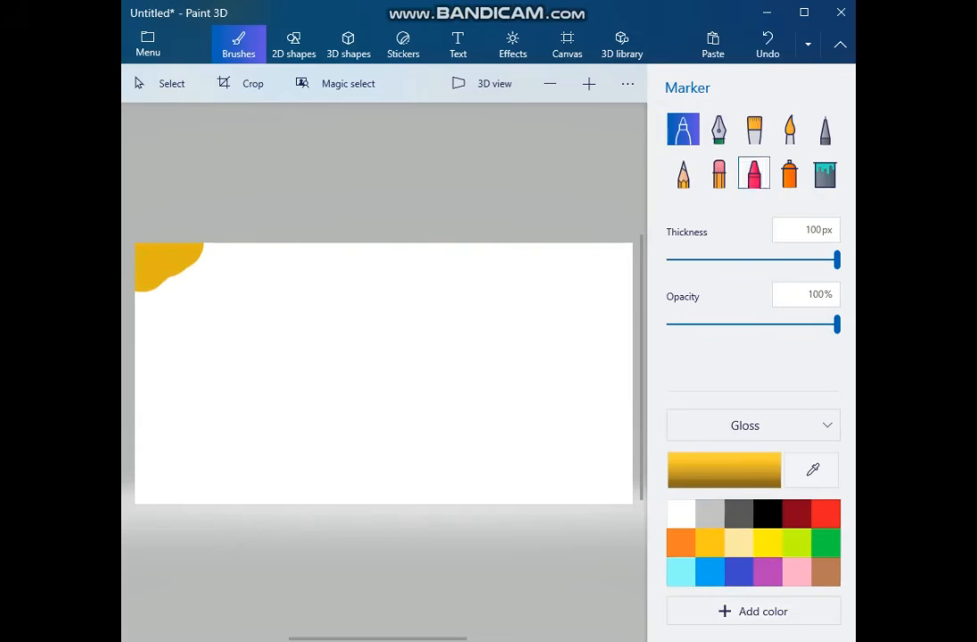
Try the Spray can in gold across the lower canvas, and undo both the spray and marker strokes.
{"action": "left_click", "coordinate": [790, 172]}
{"action": "mouse_move", "coordinate": [407, 495]}
{"action": "left_mouse_down"}
{"action": "mouse_move", "coordinate": [282, 445]}
{"action": "mouse_move", "coordinate": [606, 365]}
{"action": "mouse_move", "coordinate": [405, 403]}
{"action": "left_mouse_up"}
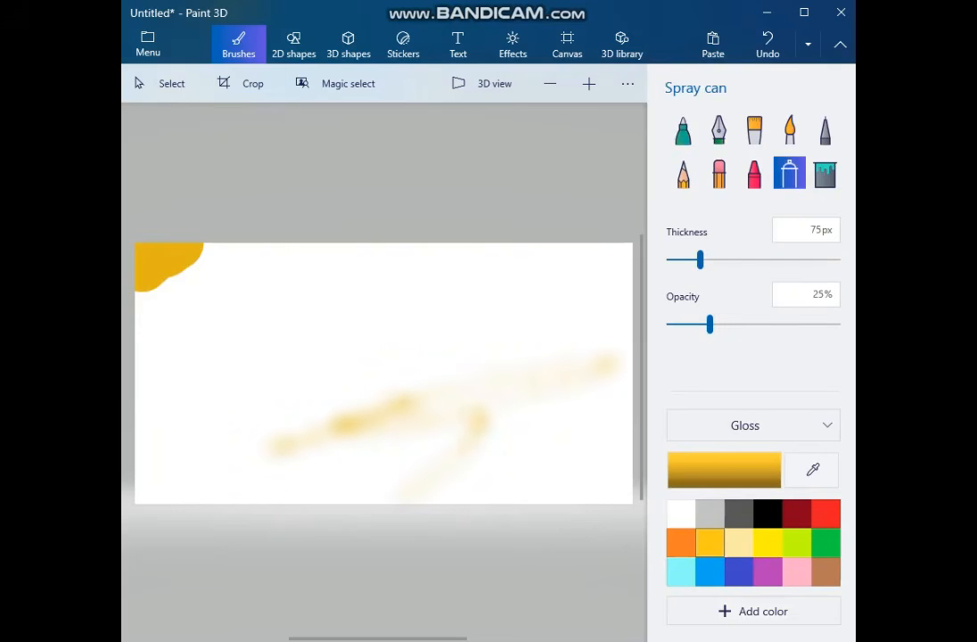
{"action": "left_click", "coordinate": [767, 43]}
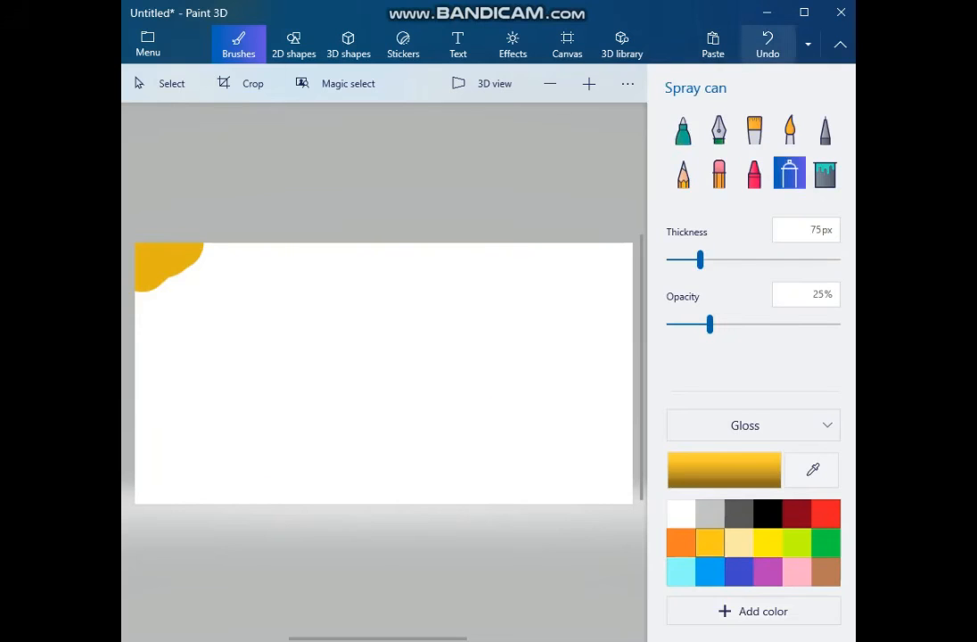
{"action": "left_click", "coordinate": [767, 43]}
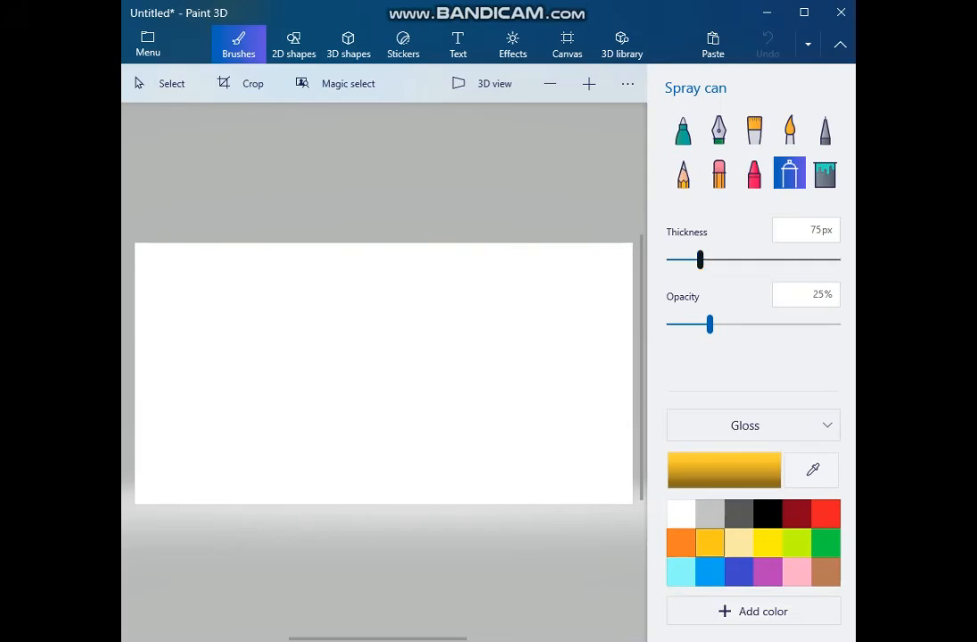
Set the Spray can thickness to 297 px and spray a gold band across the upper part of the canvas.
{"action": "mouse_move", "coordinate": [271, 279]}
{"action": "left_mouse_down"}
{"action": "mouse_move", "coordinate": [214, 299]}
{"action": "mouse_move", "coordinate": [343, 254]}
{"action": "mouse_move", "coordinate": [206, 300]}
{"action": "left_mouse_up"}
{"action": "left_click_drag", "start_coordinate": [699, 260], "coordinate": [836, 260]}
{"action": "mouse_move", "coordinate": [165, 287]}
{"action": "left_mouse_down"}
{"action": "mouse_move", "coordinate": [212, 253]}
{"action": "mouse_move", "coordinate": [201, 254]}
{"action": "mouse_move", "coordinate": [169, 265]}
{"action": "mouse_move", "coordinate": [535, 254]}
{"action": "mouse_move", "coordinate": [236, 278]}
{"action": "mouse_move", "coordinate": [571, 304]}
{"action": "mouse_move", "coordinate": [151, 290]}
{"action": "left_mouse_up"}
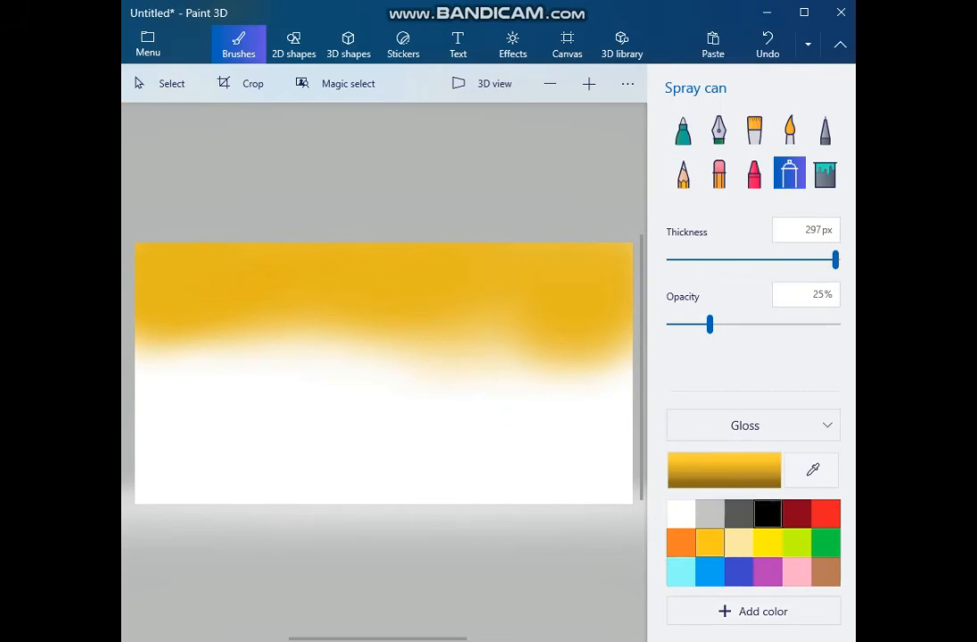
Spray yellow across the top of the canvas and a wide gold band across its middle.
{"action": "left_click", "coordinate": [767, 543]}
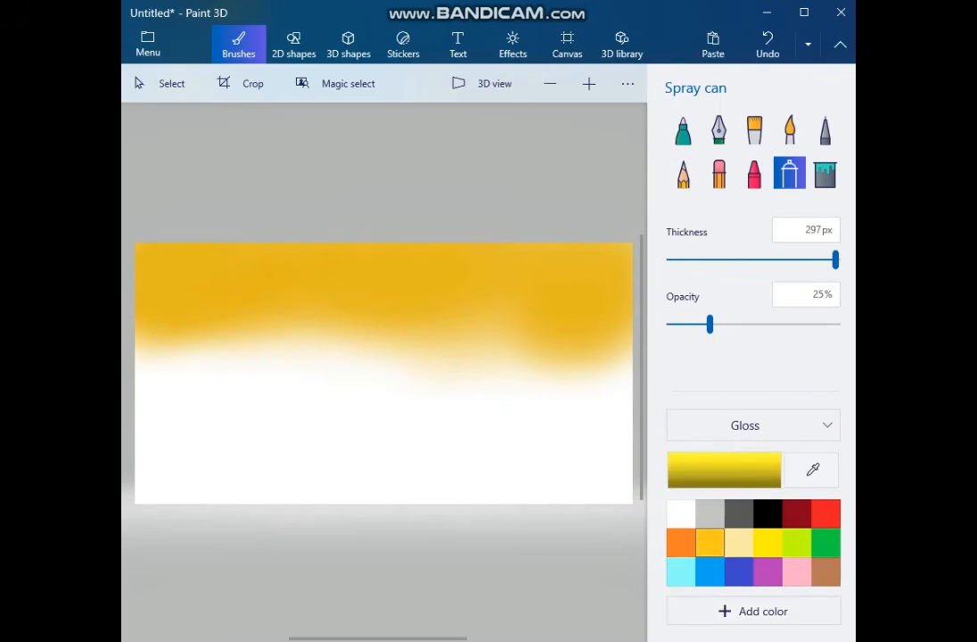
{"action": "left_click_drag", "start_coordinate": [174, 259], "coordinate": [210, 259]}
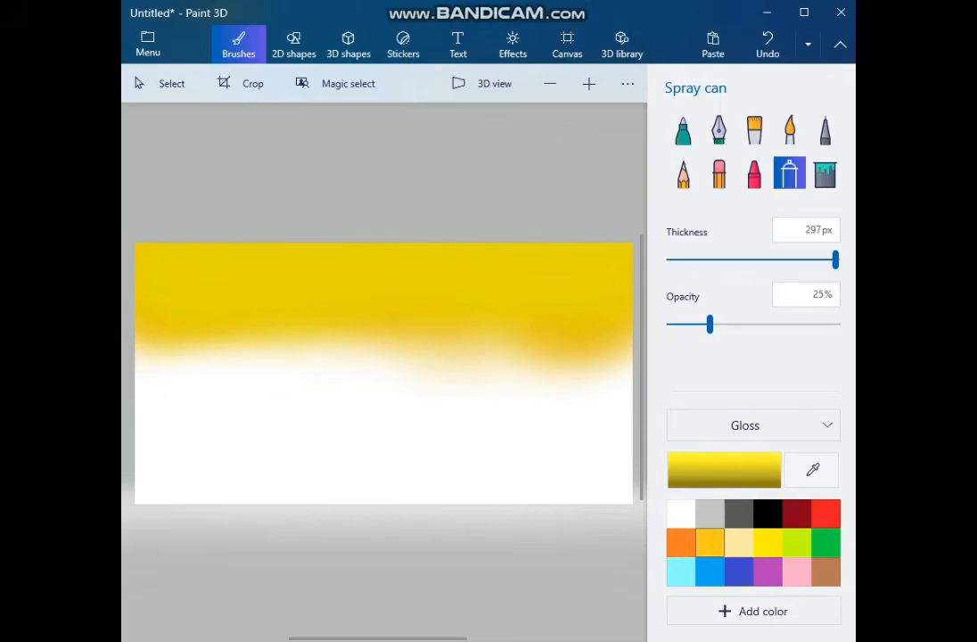
{"action": "left_click", "coordinate": [710, 542]}
{"action": "mouse_move", "coordinate": [392, 334]}
{"action": "left_mouse_down"}
{"action": "mouse_move", "coordinate": [183, 348]}
{"action": "mouse_move", "coordinate": [200, 362]}
{"action": "mouse_move", "coordinate": [356, 378]}
{"action": "mouse_move", "coordinate": [455, 343]}
{"action": "mouse_move", "coordinate": [580, 352]}
{"action": "mouse_move", "coordinate": [334, 361]}
{"action": "mouse_move", "coordinate": [250, 349]}
{"action": "mouse_move", "coordinate": [142, 361]}
{"action": "mouse_move", "coordinate": [169, 375]}
{"action": "mouse_move", "coordinate": [455, 365]}
{"action": "left_mouse_up"}
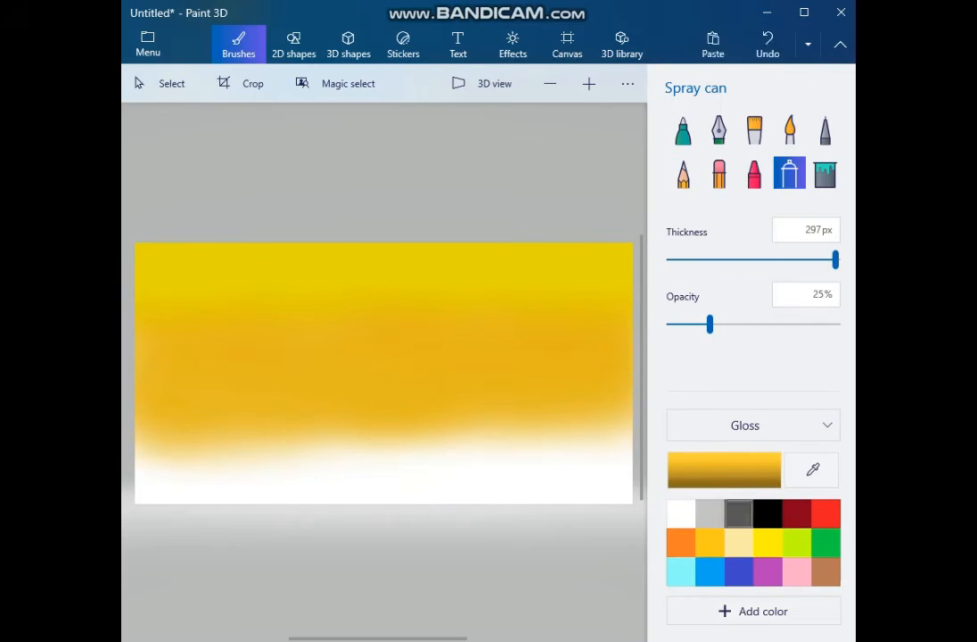
Blend yellow spray into the upper edge of the gold band across the full canvas width.
{"action": "left_click", "coordinate": [768, 543]}
{"action": "left_click_drag", "start_coordinate": [588, 281], "coordinate": [534, 281]}
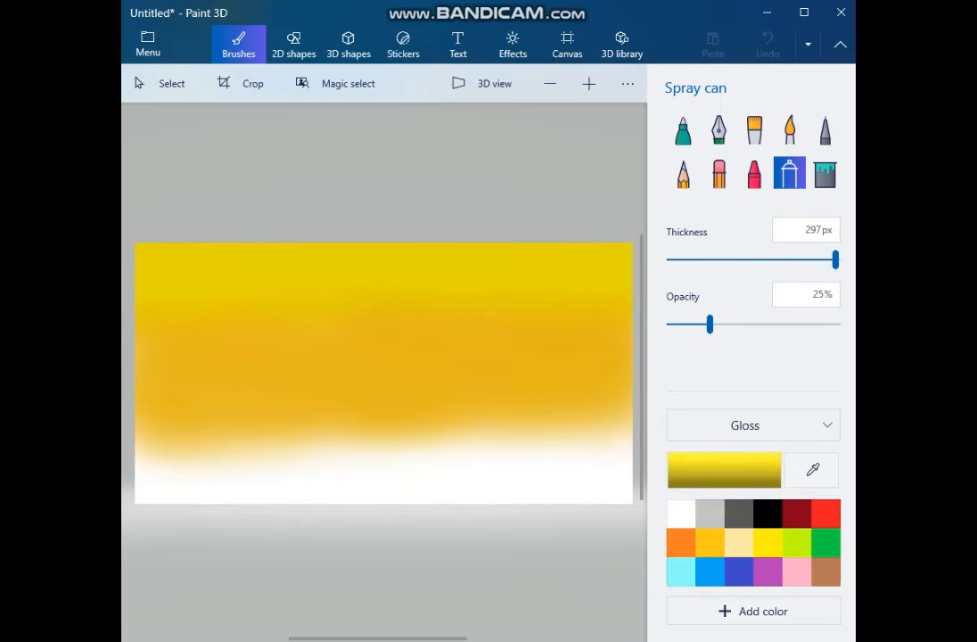
{"action": "left_click_drag", "start_coordinate": [356, 289], "coordinate": [561, 312]}
{"action": "left_click_drag", "start_coordinate": [294, 299], "coordinate": [179, 298]}
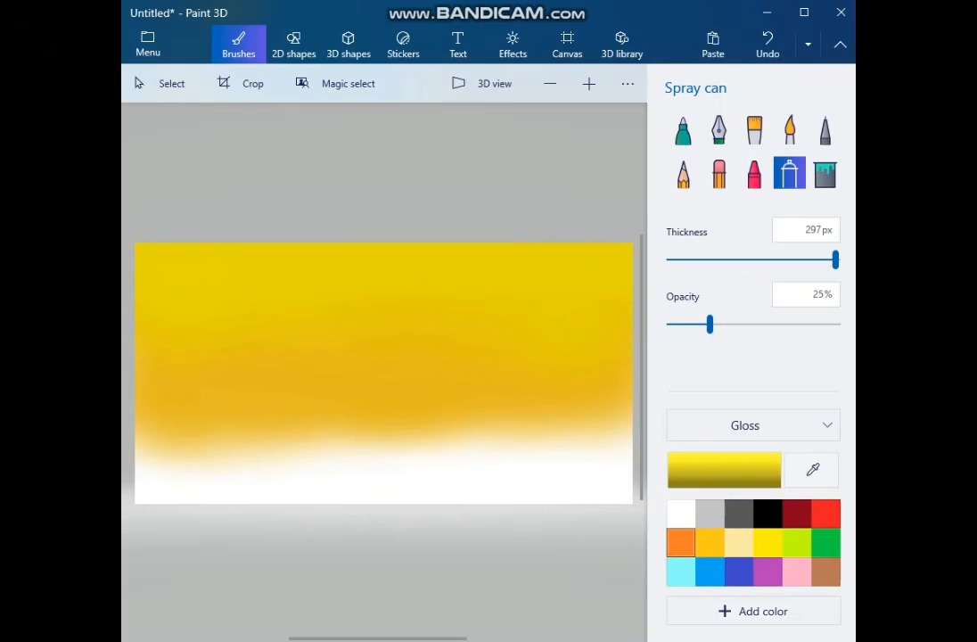
Spray an orange band across the lower canvas, reducing the thickness to 251 px along the way.
{"action": "left_click", "coordinate": [681, 543]}
{"action": "mouse_move", "coordinate": [419, 423]}
{"action": "left_mouse_down"}
{"action": "mouse_move", "coordinate": [187, 410]}
{"action": "mouse_move", "coordinate": [432, 459]}
{"action": "mouse_move", "coordinate": [571, 468]}
{"action": "mouse_move", "coordinate": [188, 401]}
{"action": "mouse_move", "coordinate": [482, 397]}
{"action": "mouse_move", "coordinate": [285, 406]}
{"action": "left_mouse_up"}
{"action": "left_click_drag", "start_coordinate": [835, 259], "coordinate": [806, 260]}
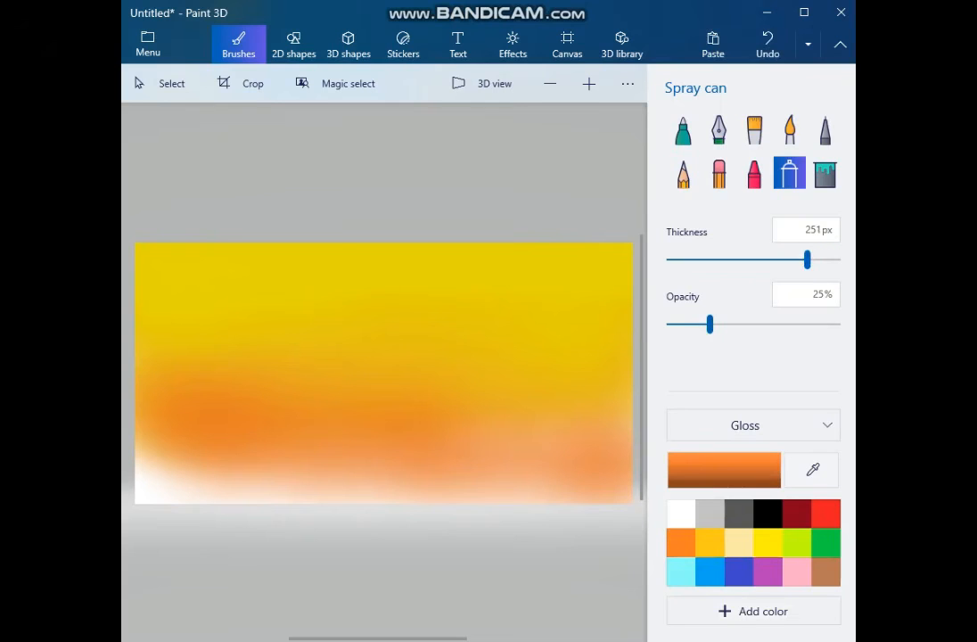
{"action": "mouse_move", "coordinate": [232, 477]}
{"action": "left_mouse_down"}
{"action": "mouse_move", "coordinate": [165, 477]}
{"action": "mouse_move", "coordinate": [259, 472]}
{"action": "left_mouse_up"}
{"action": "mouse_move", "coordinate": [397, 414]}
{"action": "left_mouse_down"}
{"action": "mouse_move", "coordinate": [578, 413]}
{"action": "mouse_move", "coordinate": [338, 403]}
{"action": "mouse_move", "coordinate": [457, 406]}
{"action": "left_mouse_up"}
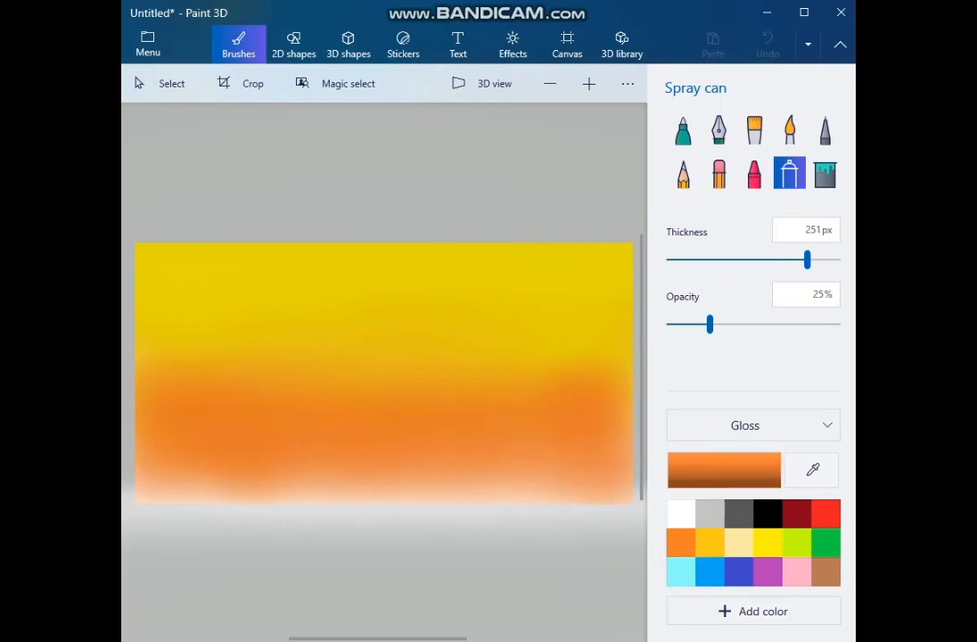
Spray a red band along the bottom edge of the canvas.
{"action": "left_click", "coordinate": [826, 513]}
{"action": "mouse_move", "coordinate": [510, 486]}
{"action": "left_mouse_down"}
{"action": "mouse_move", "coordinate": [178, 483]}
{"action": "mouse_move", "coordinate": [597, 483]}
{"action": "mouse_move", "coordinate": [232, 481]}
{"action": "mouse_move", "coordinate": [419, 478]}
{"action": "left_mouse_up"}
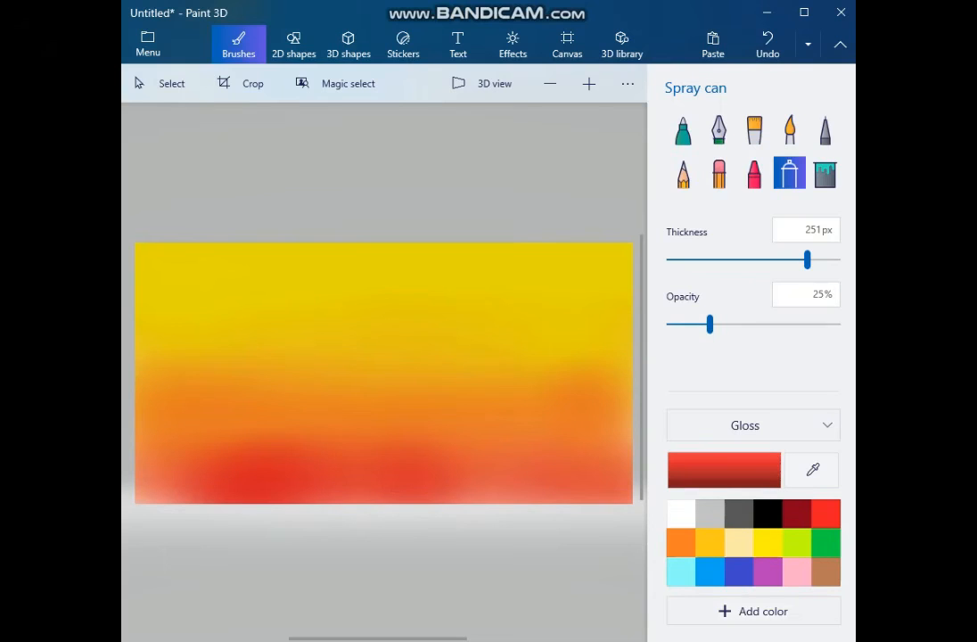
{"action": "mouse_move", "coordinate": [218, 485]}
{"action": "left_mouse_down"}
{"action": "mouse_move", "coordinate": [152, 486]}
{"action": "mouse_move", "coordinate": [584, 486]}
{"action": "mouse_move", "coordinate": [222, 481]}
{"action": "left_mouse_up"}
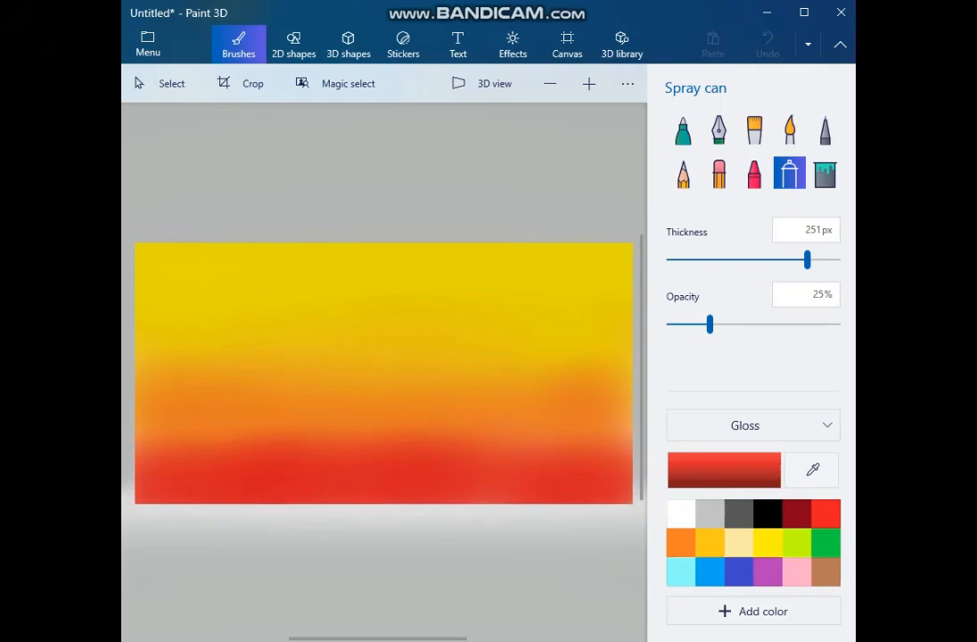
{"action": "mouse_move", "coordinate": [445, 481]}
{"action": "left_mouse_down"}
{"action": "mouse_move", "coordinate": [593, 483]}
{"action": "mouse_move", "coordinate": [589, 473]}
{"action": "left_mouse_up"}
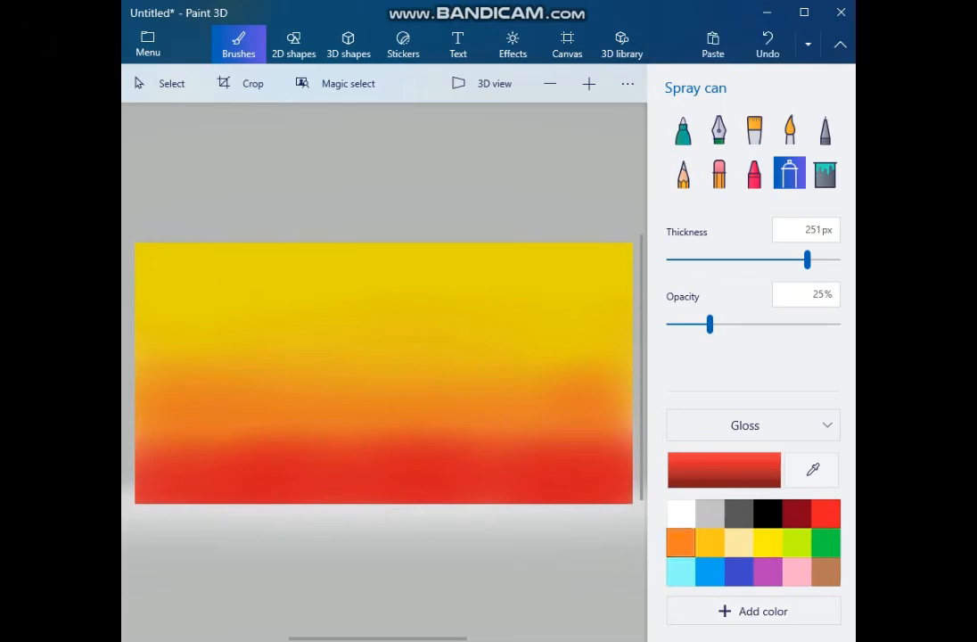
Spray orange over the transition between the orange and red bands to blend them.
{"action": "left_click", "coordinate": [681, 542]}
{"action": "mouse_move", "coordinate": [588, 432]}
{"action": "left_mouse_down"}
{"action": "mouse_move", "coordinate": [205, 410]}
{"action": "mouse_move", "coordinate": [490, 428]}
{"action": "left_mouse_up"}
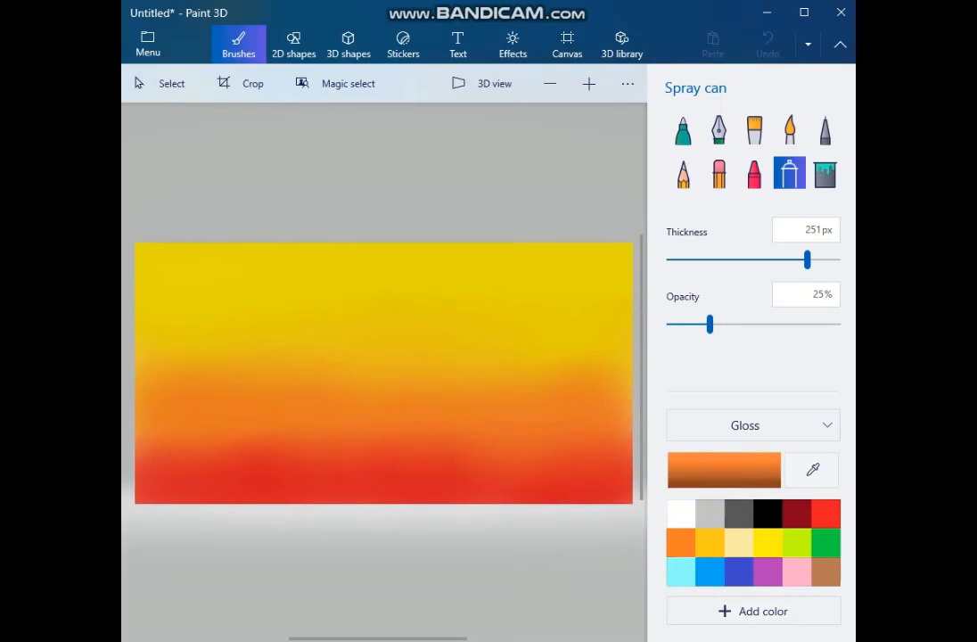
{"action": "left_click_drag", "start_coordinate": [272, 415], "coordinate": [561, 420]}
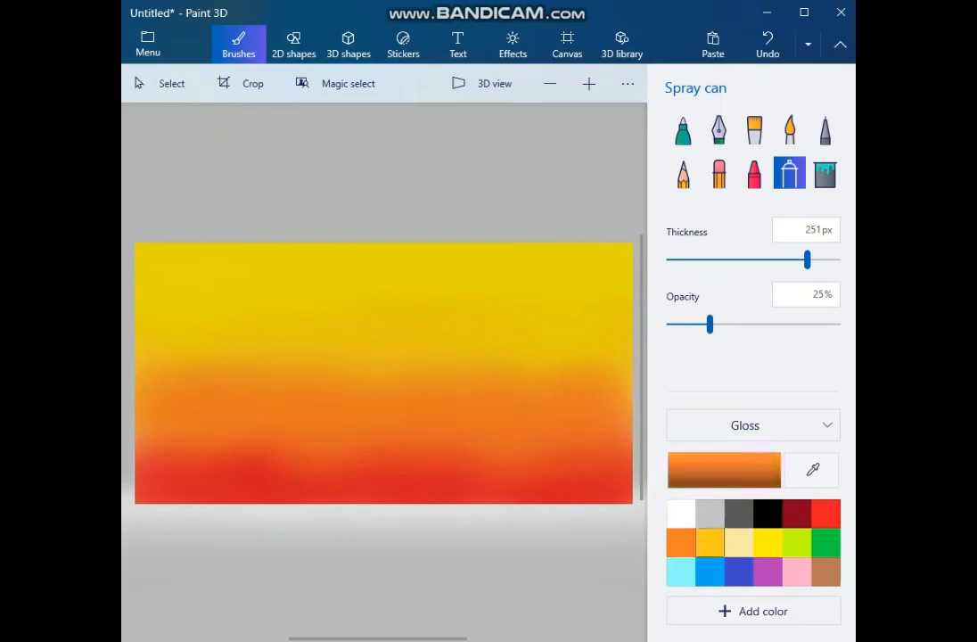
Blend the orange band into the yellow area with gold spray and yellow spray.
{"action": "left_click", "coordinate": [710, 542]}
{"action": "mouse_move", "coordinate": [334, 343]}
{"action": "left_mouse_down"}
{"action": "mouse_move", "coordinate": [222, 356]}
{"action": "mouse_move", "coordinate": [389, 374]}
{"action": "left_mouse_up"}
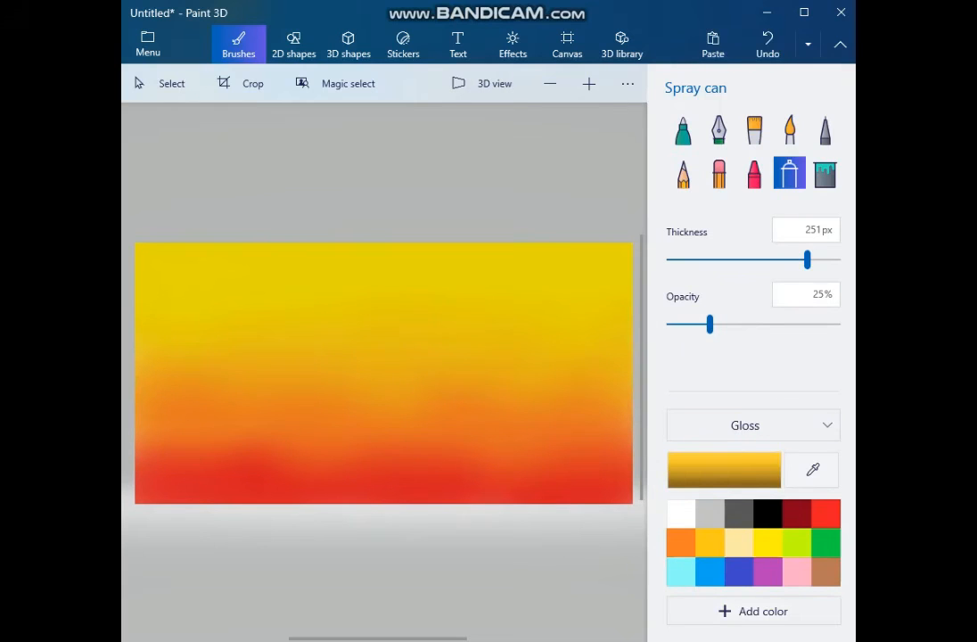
{"action": "left_click", "coordinate": [768, 542]}
{"action": "left_click_drag", "start_coordinate": [535, 343], "coordinate": [490, 338]}
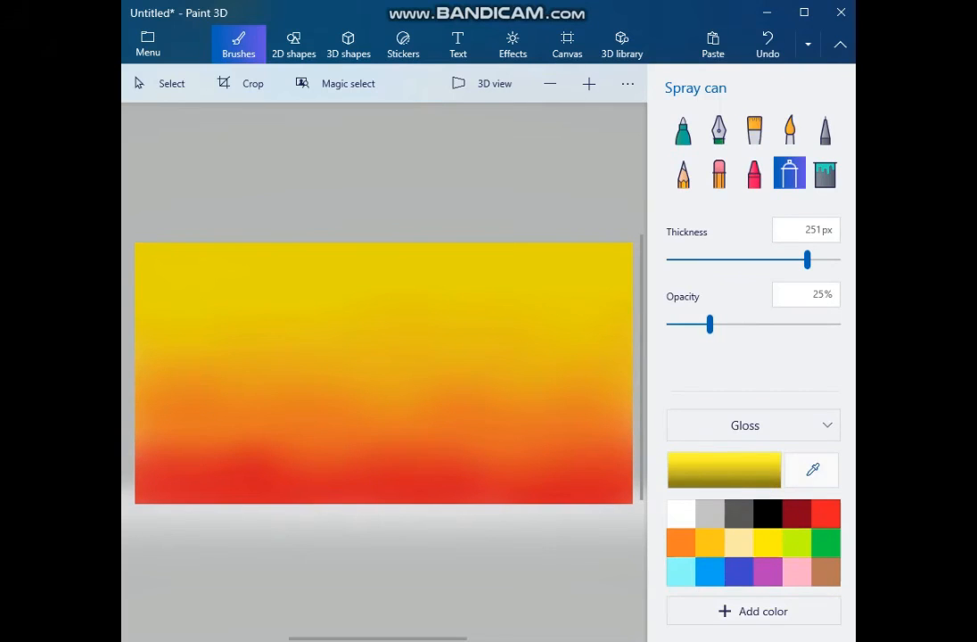
Sample the golden yellow from the upper-right area of the painting with the eyedropper.
{"action": "left_click", "coordinate": [811, 469]}
{"action": "left_click", "coordinate": [810, 470]}
{"action": "left_click", "coordinate": [811, 470]}
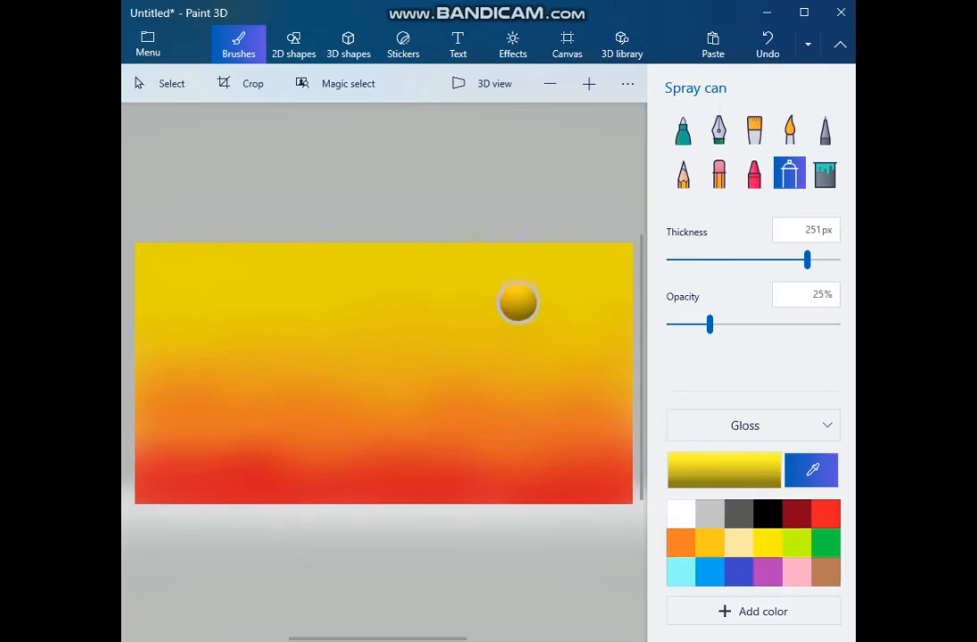
{"action": "left_click", "coordinate": [498, 306]}
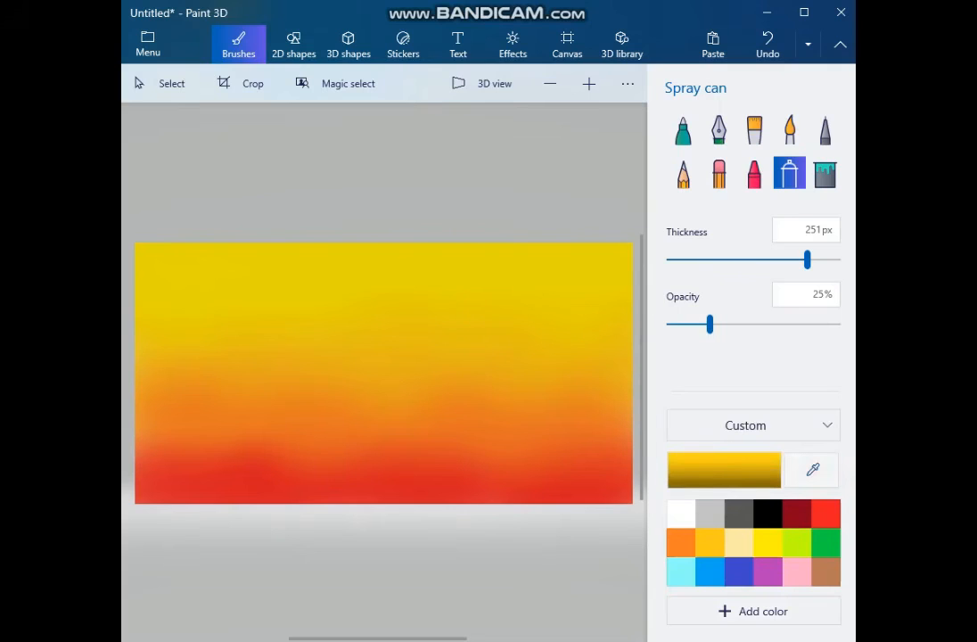
Add yellow fff200 to the palette as a custom color and sample the yellow in the canvas's upper-left corner.
{"action": "left_click", "coordinate": [811, 470]}
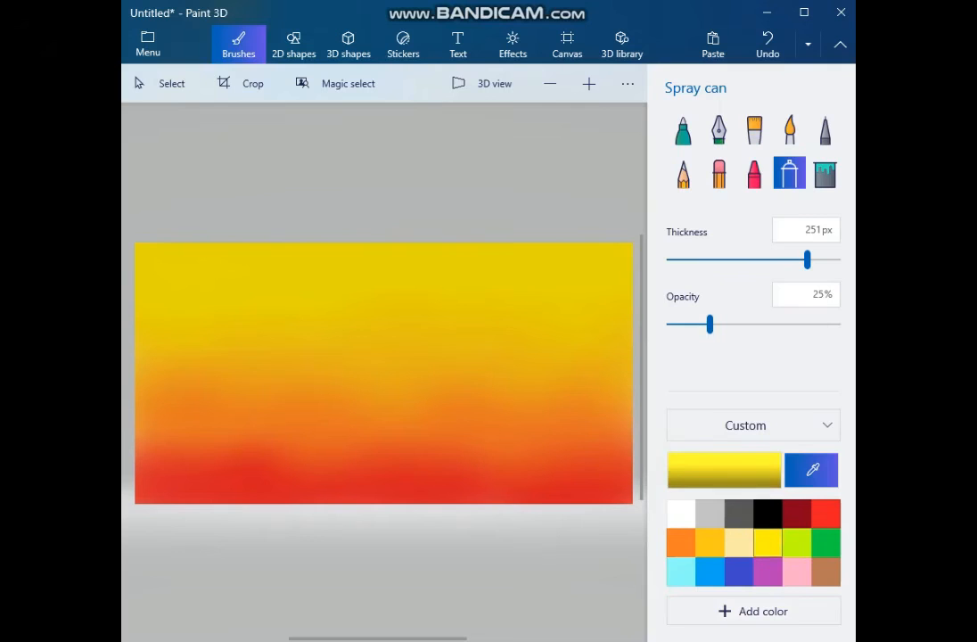
{"action": "left_click", "coordinate": [723, 470]}
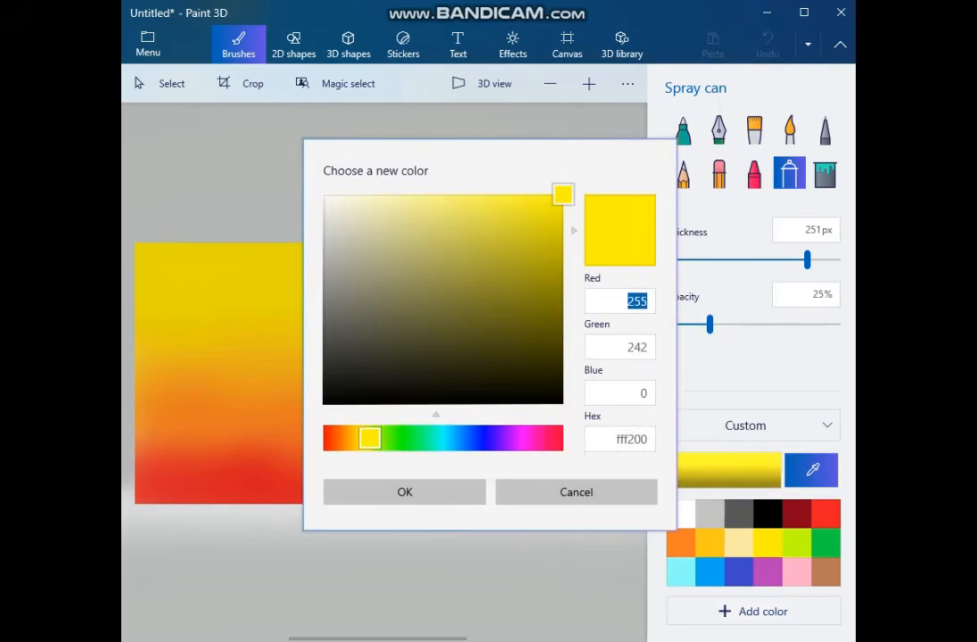
{"action": "left_click", "coordinate": [637, 302]}
{"action": "left_click", "coordinate": [405, 491]}
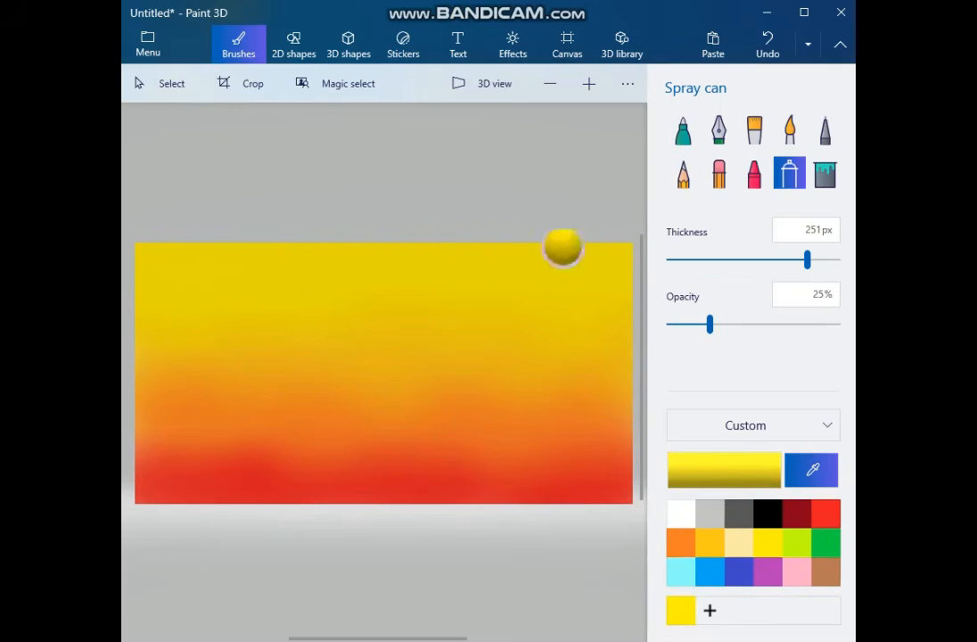
{"action": "left_click", "coordinate": [157, 266]}
Spray gold over the yellow-orange transition across the middle of the canvas.
{"action": "left_click", "coordinate": [710, 542]}
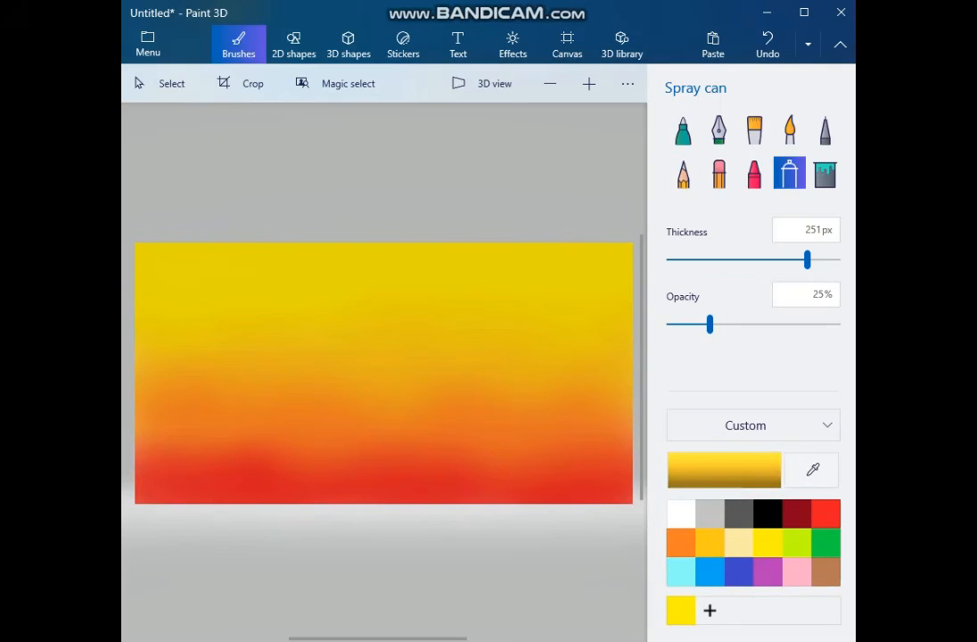
{"action": "left_click_drag", "start_coordinate": [161, 374], "coordinate": [275, 383]}
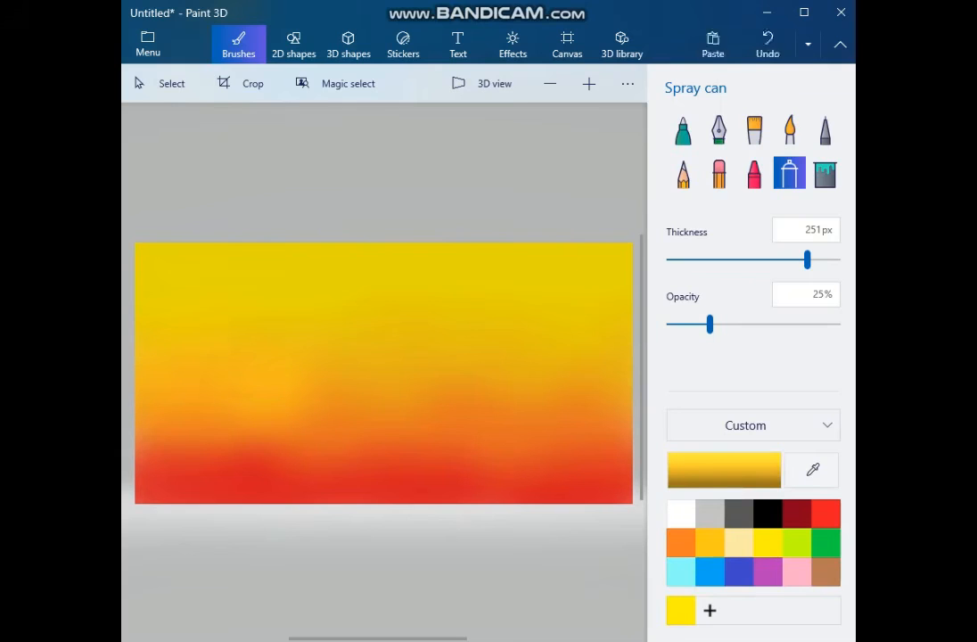
{"action": "mouse_move", "coordinate": [437, 337]}
{"action": "left_mouse_down"}
{"action": "mouse_move", "coordinate": [486, 329]}
{"action": "mouse_move", "coordinate": [608, 344]}
{"action": "left_mouse_up"}
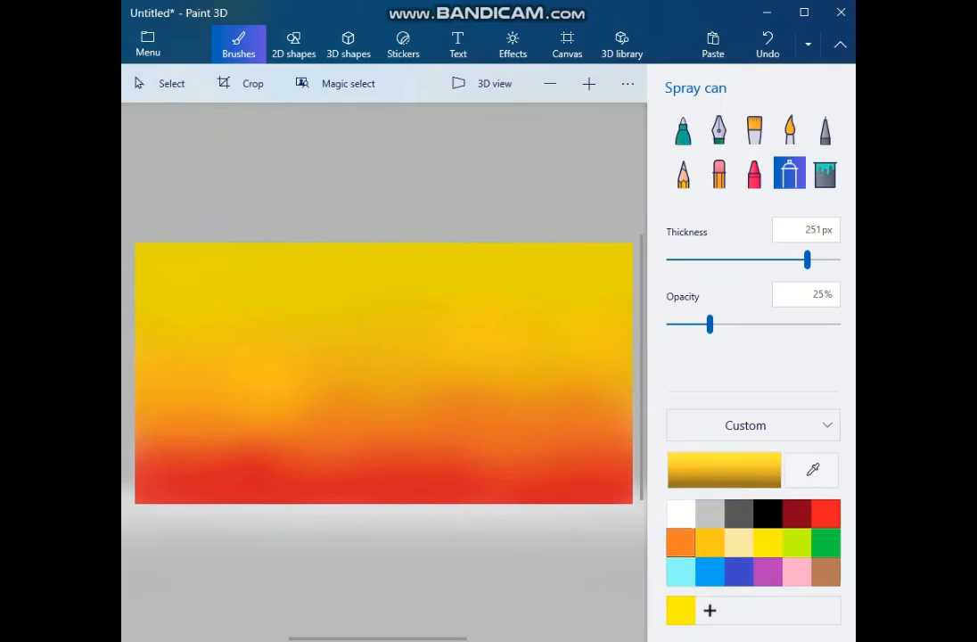
Respray the orange band across the canvas, extending it down to the edge of the red band.
{"action": "left_click", "coordinate": [680, 542]}
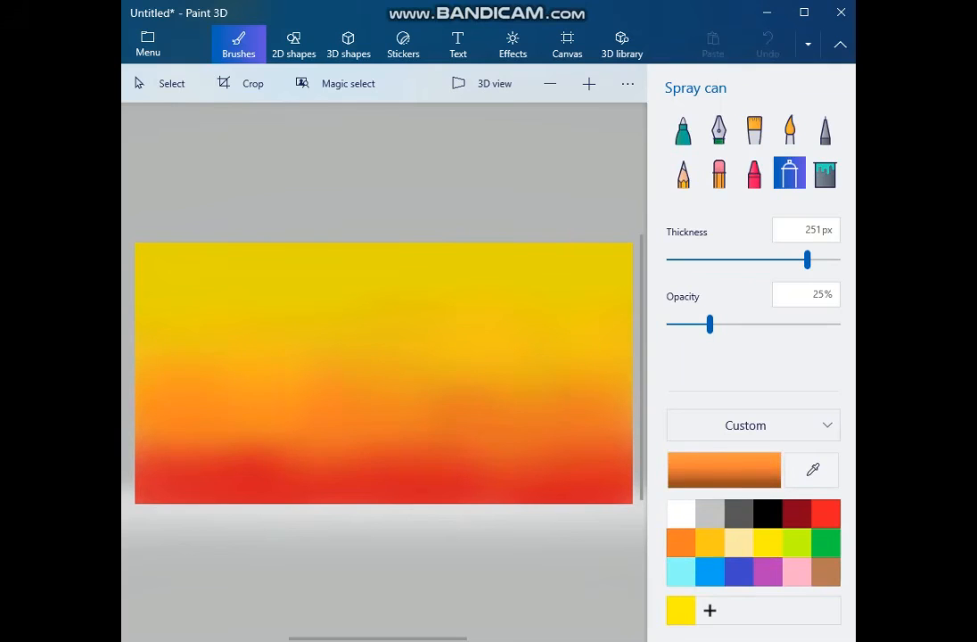
{"action": "left_click_drag", "start_coordinate": [584, 392], "coordinate": [503, 397]}
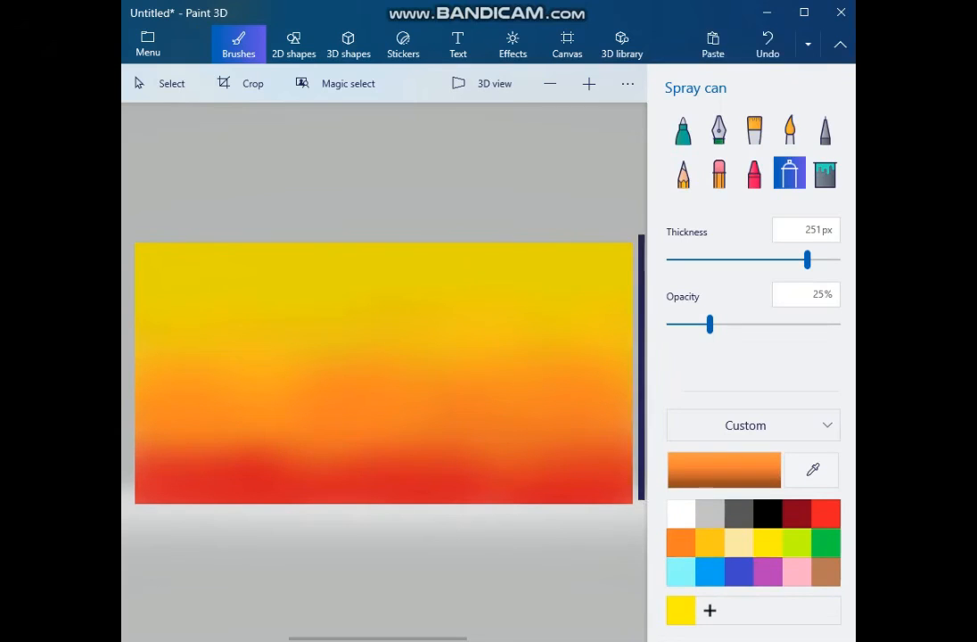
{"action": "mouse_move", "coordinate": [357, 397]}
{"action": "left_mouse_down"}
{"action": "mouse_move", "coordinate": [245, 392]}
{"action": "mouse_move", "coordinate": [294, 401]}
{"action": "left_mouse_up"}
{"action": "left_click_drag", "start_coordinate": [383, 419], "coordinate": [445, 425]}
Spray another layer of red along the bottom edge of the canvas.
{"action": "left_click", "coordinate": [768, 542]}
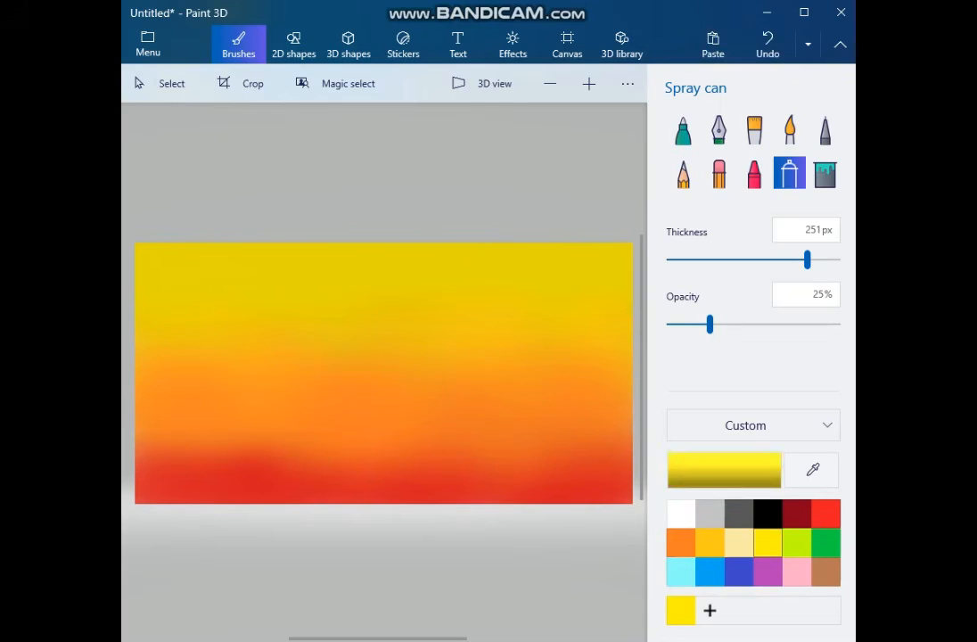
{"action": "left_click", "coordinate": [825, 514]}
{"action": "left_click_drag", "start_coordinate": [606, 488], "coordinate": [214, 487]}
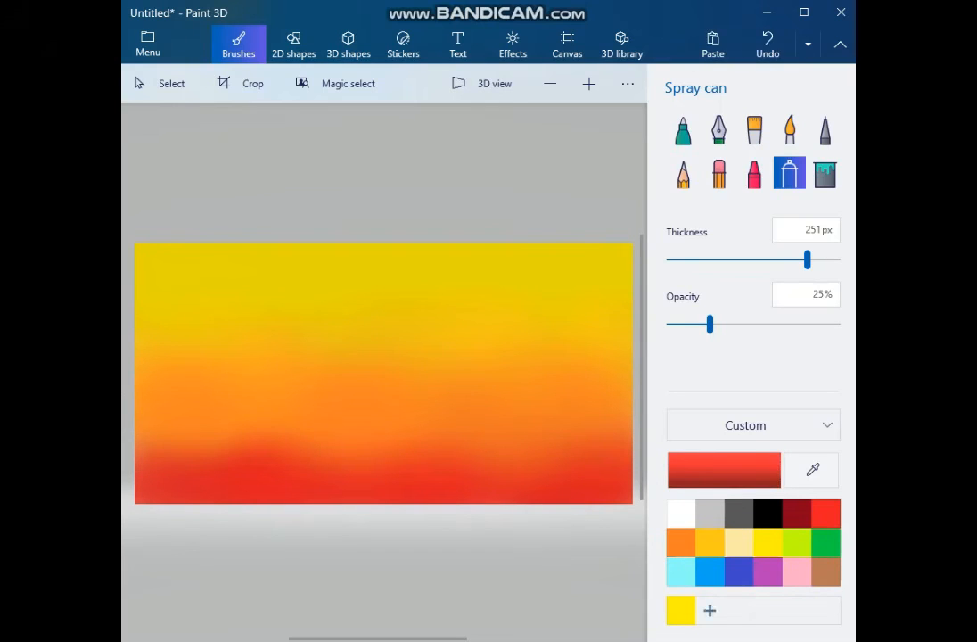
Soften the upper edge of the orange band with gold spray.
{"action": "left_click", "coordinate": [710, 542]}
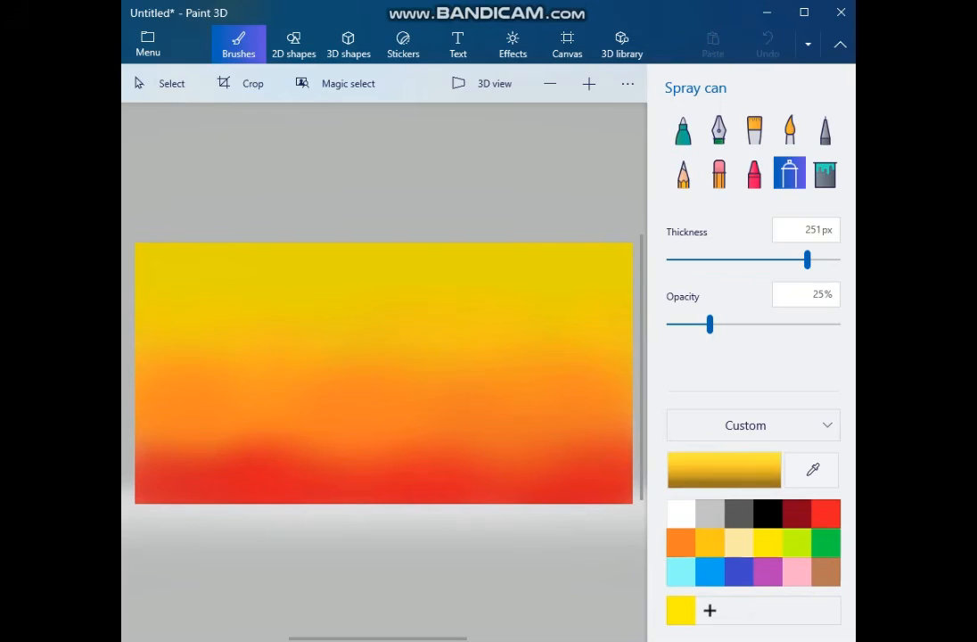
{"action": "left_click_drag", "start_coordinate": [499, 343], "coordinate": [272, 361]}
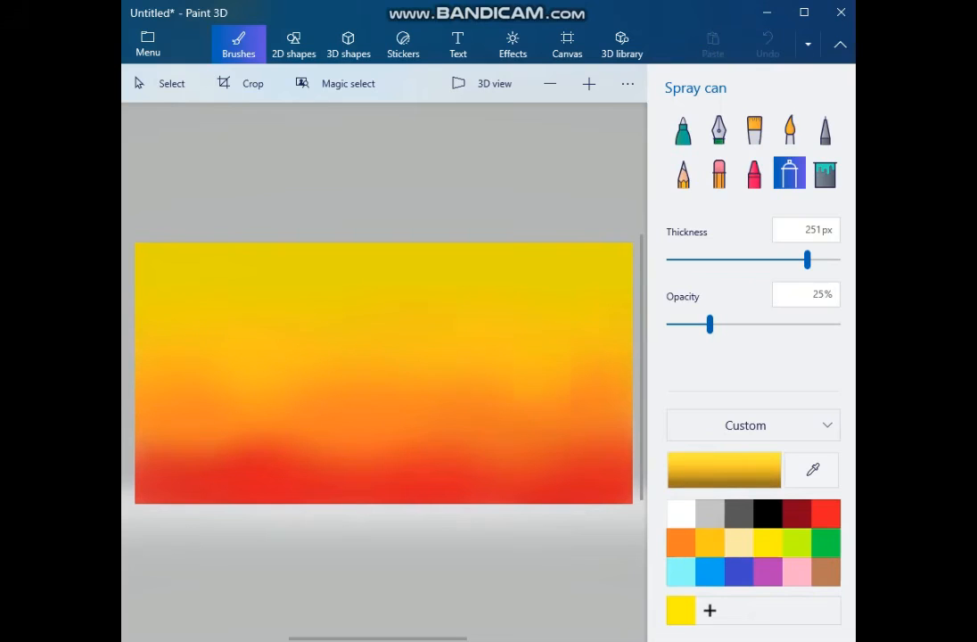
Blend the yellow-orange transition on the right part of the canvas with gold and orange spray, extending the orange toward the red.
{"action": "left_click_drag", "start_coordinate": [512, 352], "coordinate": [554, 376]}
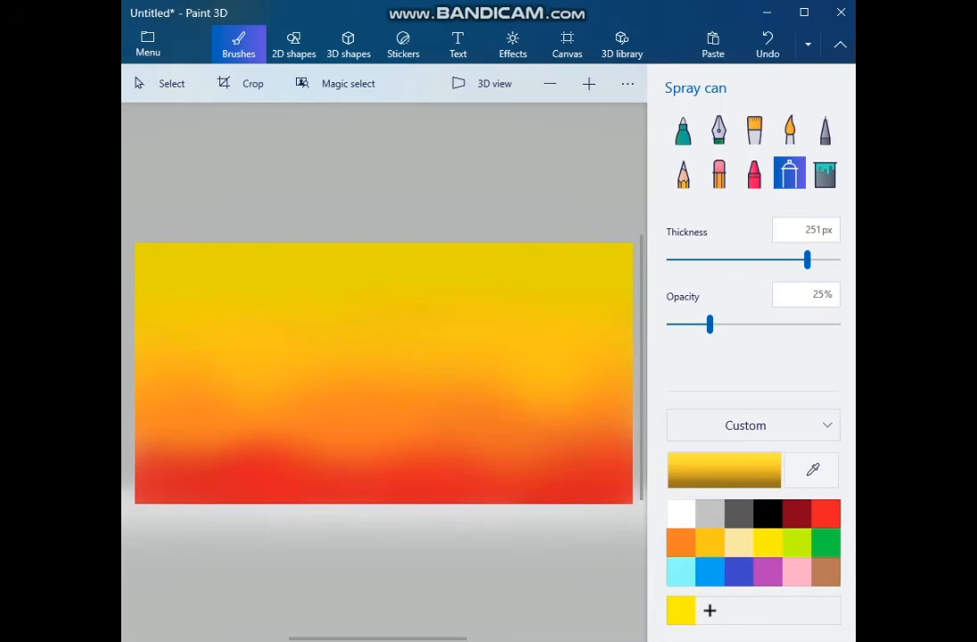
{"action": "left_click", "coordinate": [680, 542]}
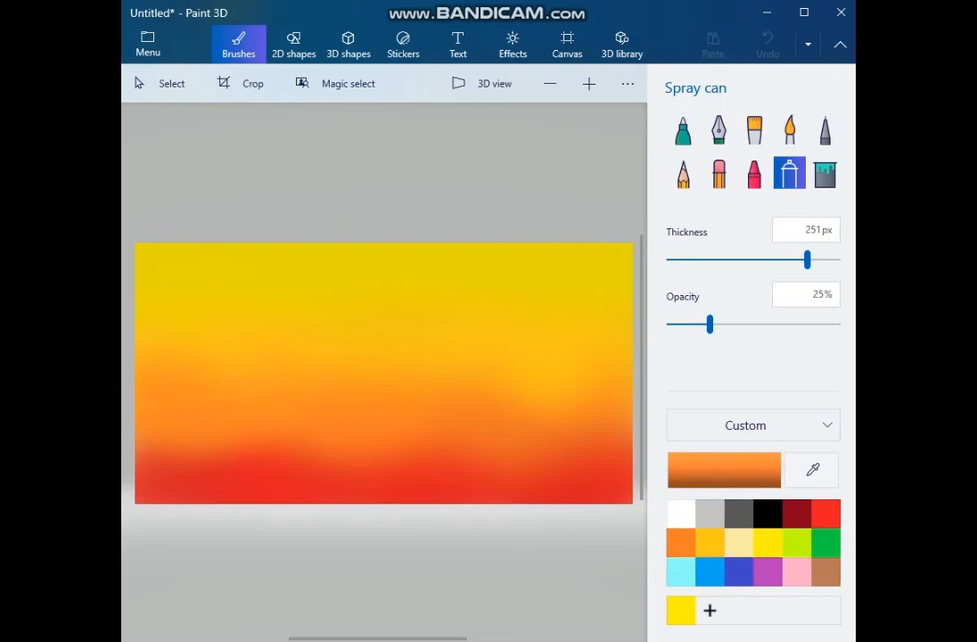
{"action": "left_click_drag", "start_coordinate": [513, 396], "coordinate": [570, 392]}
{"action": "left_click", "coordinate": [575, 454]}
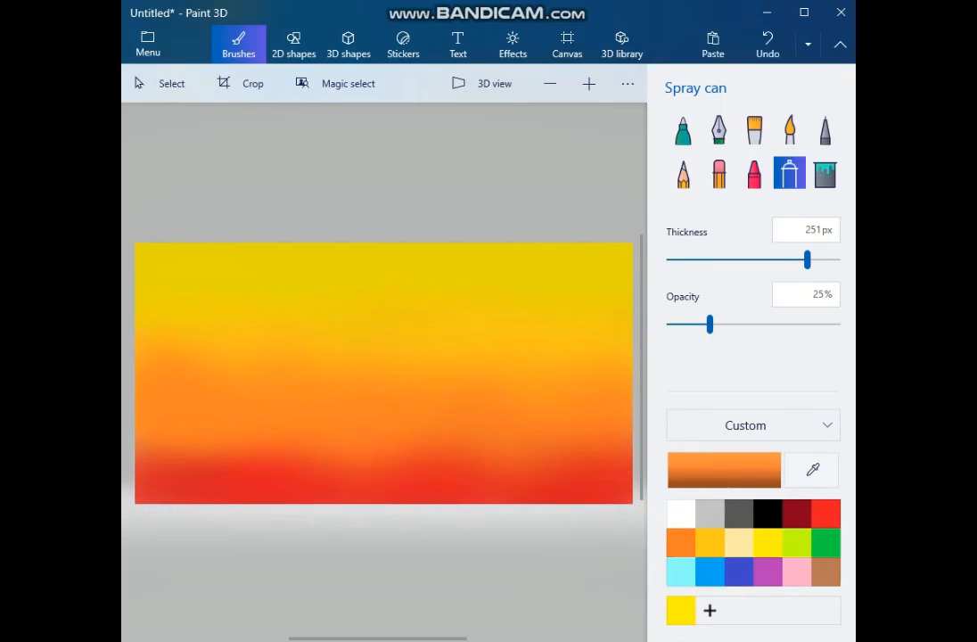
{"action": "left_click", "coordinate": [508, 423]}
Even out the red band along the bottom of the canvas with more red spray.
{"action": "left_click", "coordinate": [825, 514]}
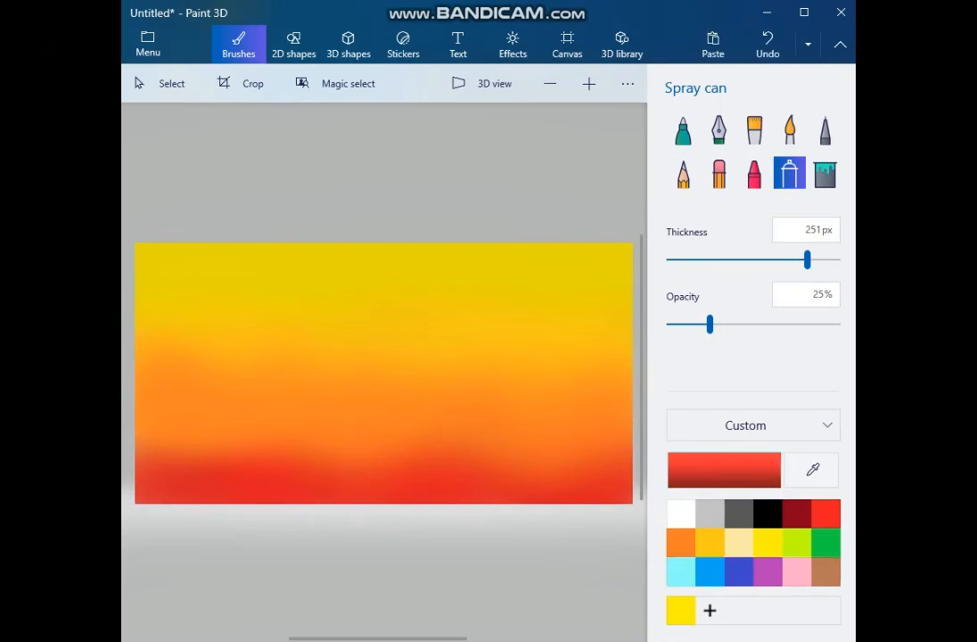
{"action": "left_click_drag", "start_coordinate": [178, 481], "coordinate": [481, 473]}
{"action": "left_click_drag", "start_coordinate": [611, 488], "coordinate": [552, 488]}
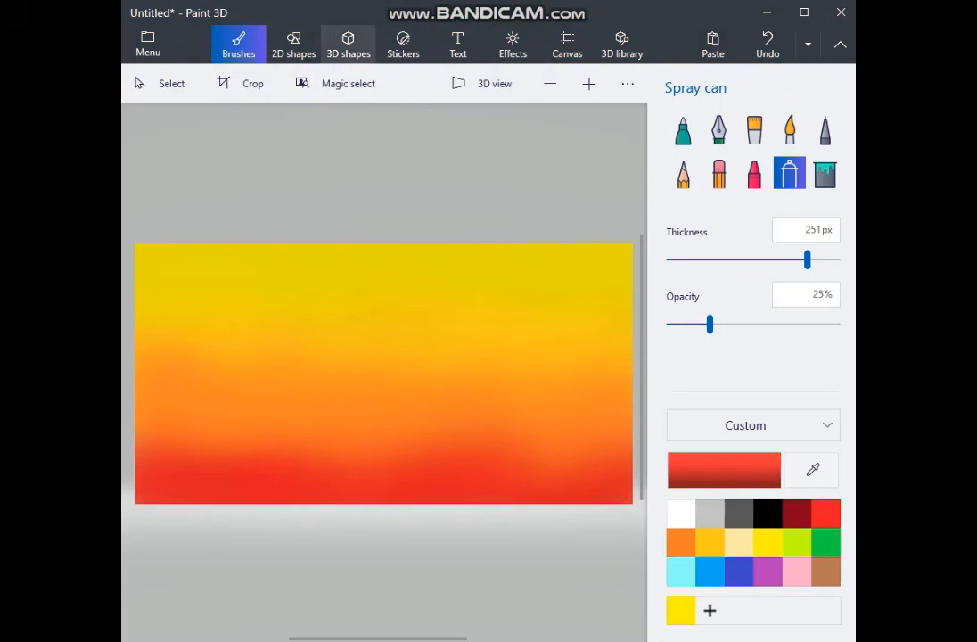
{"action": "left_click", "coordinate": [347, 42]}
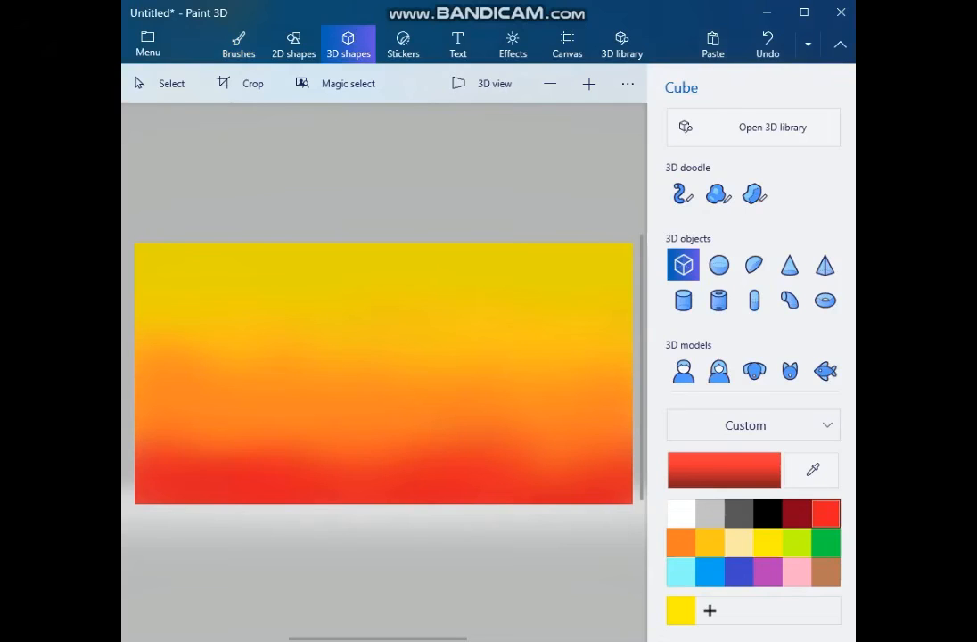
{"action": "left_click", "coordinate": [719, 264]}
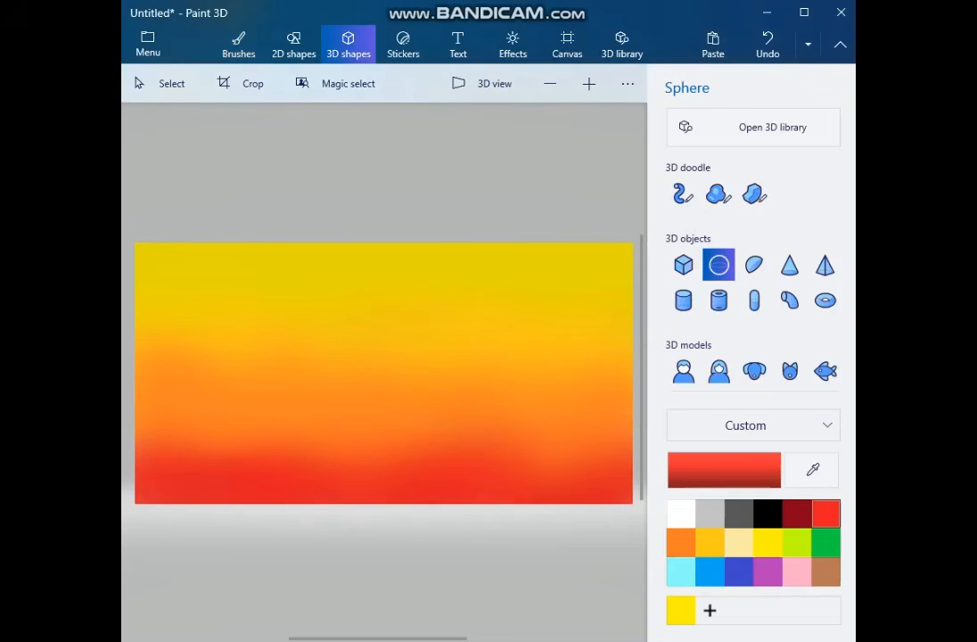
{"action": "left_click_drag", "start_coordinate": [321, 382], "coordinate": [479, 531]}
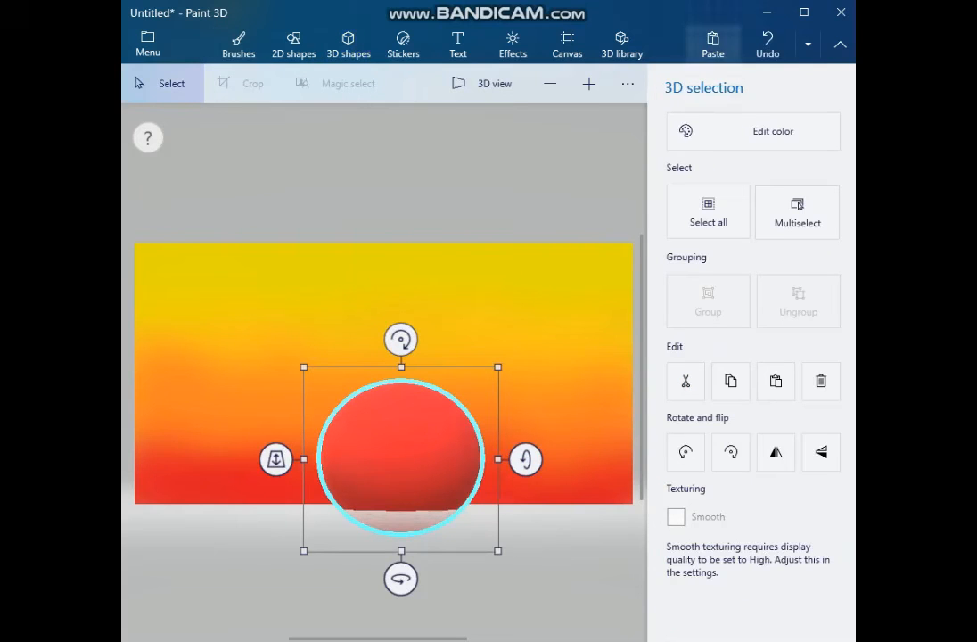
{"action": "left_click", "coordinate": [768, 43]}
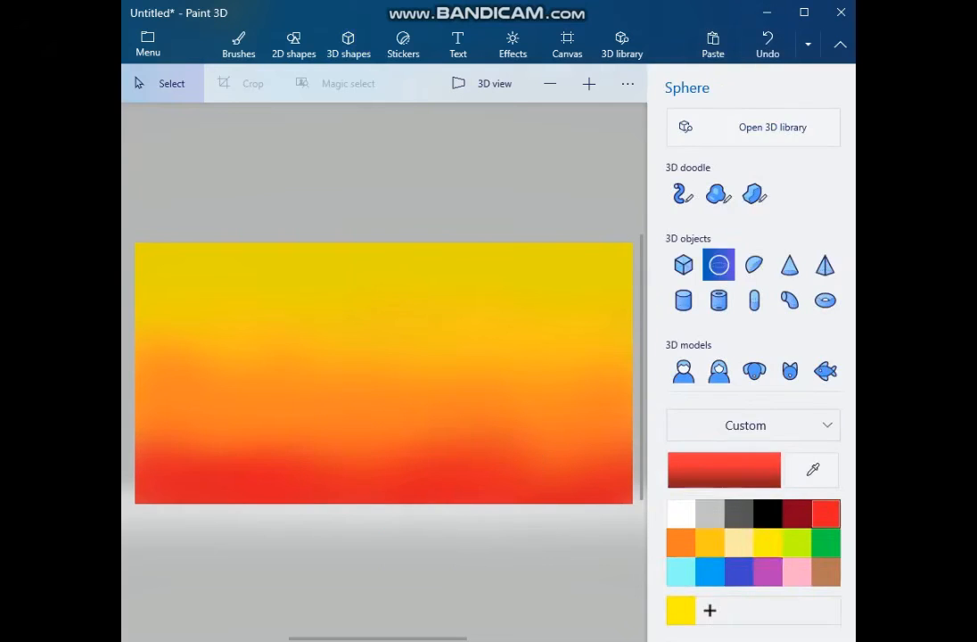
Draw a large yellow 3D sphere and move it to the lower middle of the canvas.
{"action": "left_click", "coordinate": [767, 542]}
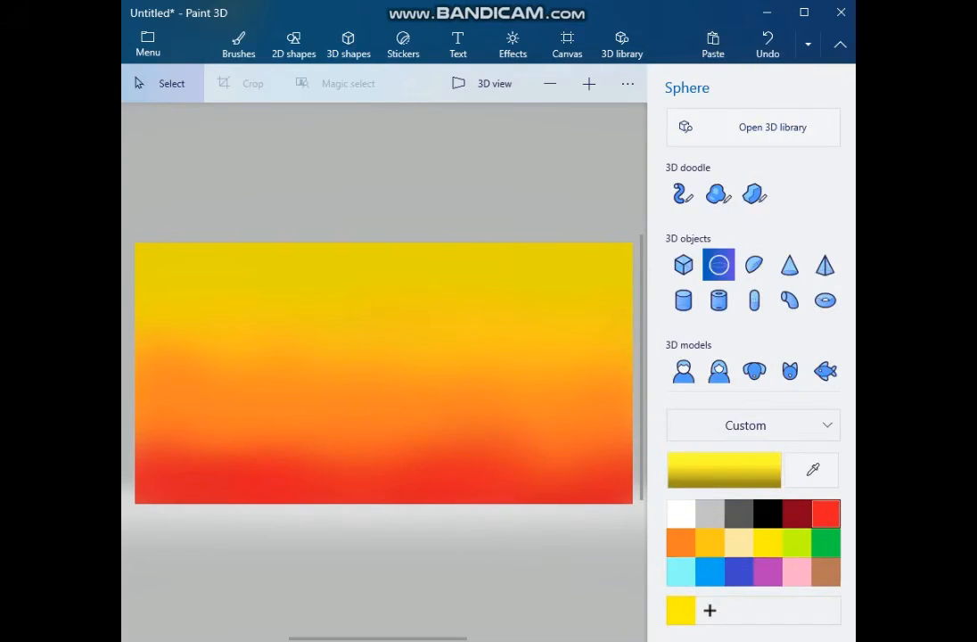
{"action": "left_click_drag", "start_coordinate": [352, 380], "coordinate": [463, 485]}
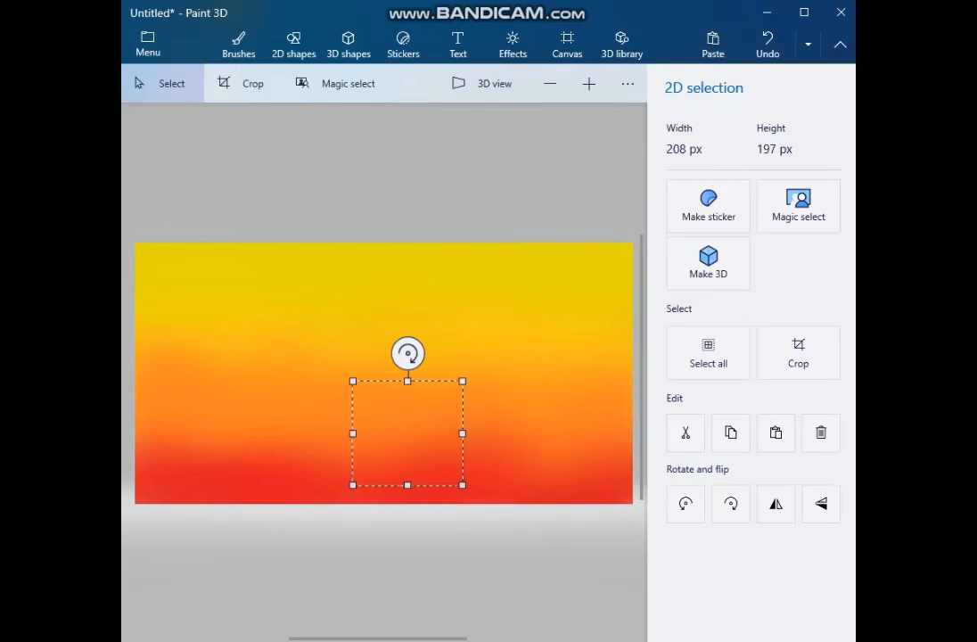
{"action": "left_click", "coordinate": [347, 43]}
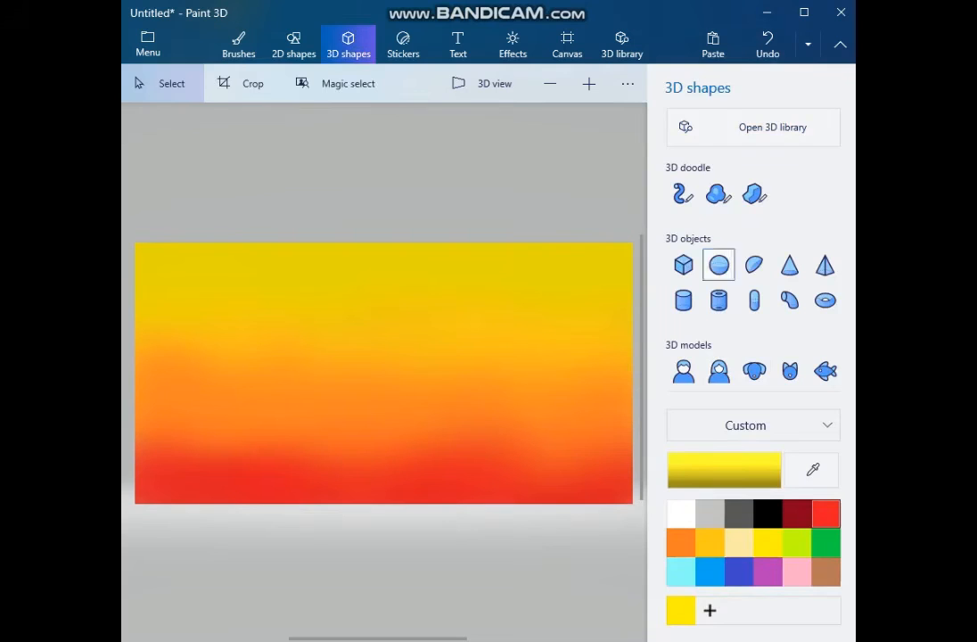
{"action": "left_click", "coordinate": [718, 265]}
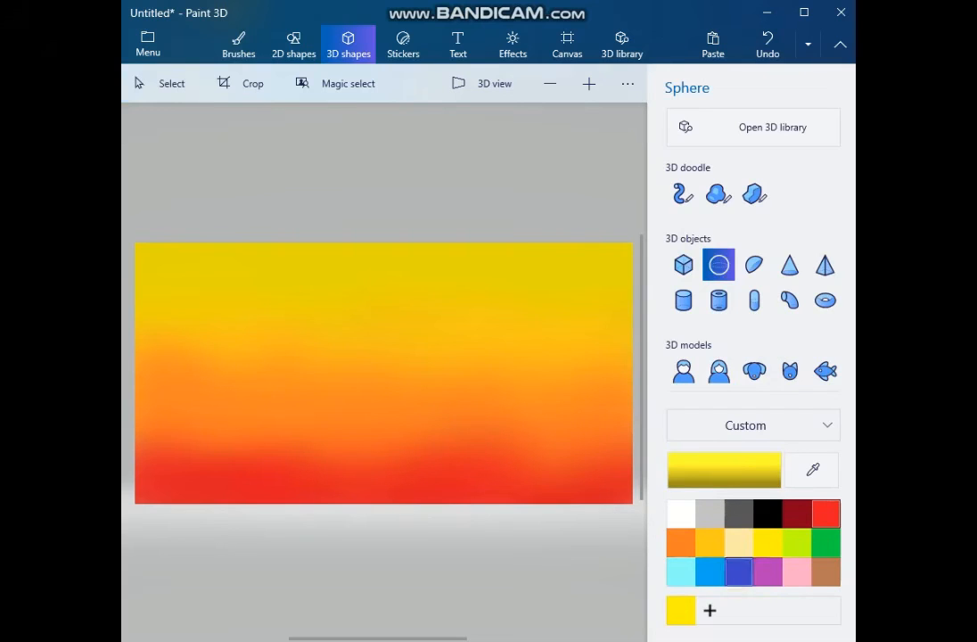
{"action": "mouse_move", "coordinate": [340, 406]}
{"action": "left_mouse_down"}
{"action": "mouse_move", "coordinate": [482, 532]}
{"action": "mouse_move", "coordinate": [544, 605]}
{"action": "left_mouse_up"}
{"action": "left_click_drag", "start_coordinate": [443, 499], "coordinate": [393, 454]}
{"action": "left_click", "coordinate": [349, 44]}
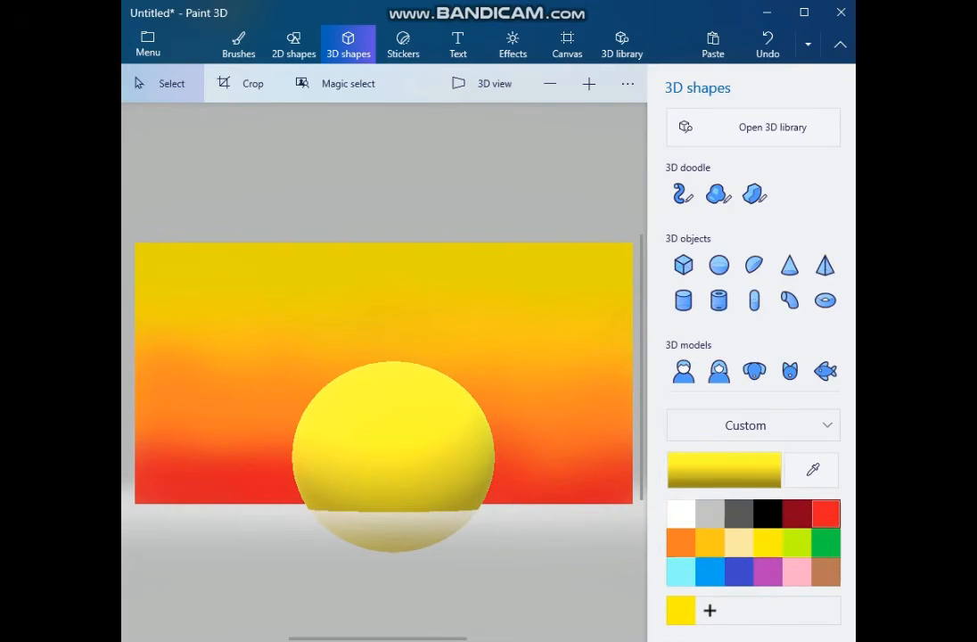
Rotate the yellow sphere, shrink its height and width, and position it so it rests on the canvas's bottom edge.
{"action": "left_click", "coordinate": [438, 484]}
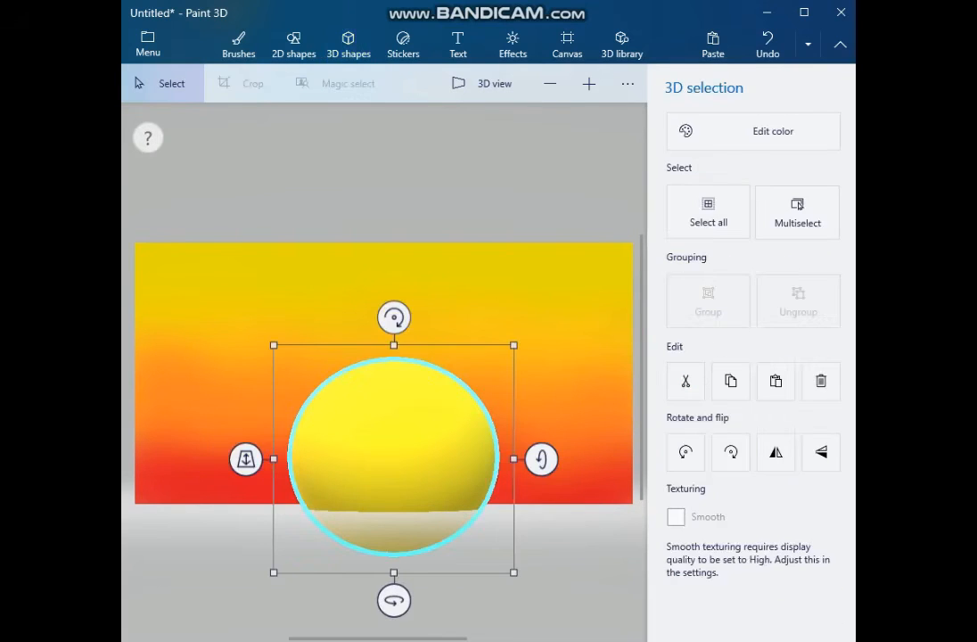
{"action": "left_click_drag", "start_coordinate": [393, 597], "coordinate": [633, 600]}
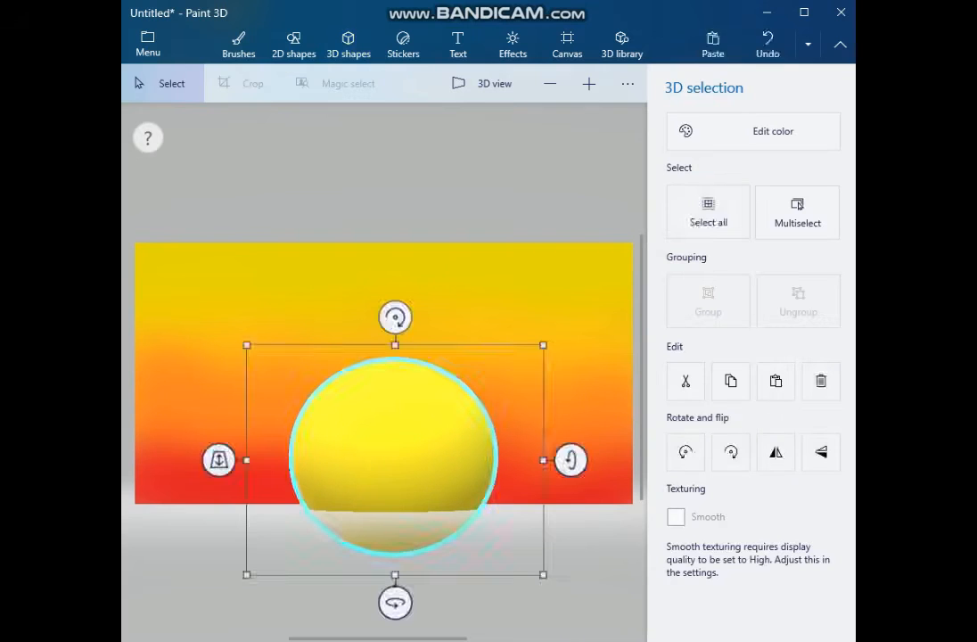
{"action": "left_click_drag", "start_coordinate": [393, 456], "coordinate": [395, 405]}
{"action": "left_click_drag", "start_coordinate": [396, 291], "coordinate": [397, 327]}
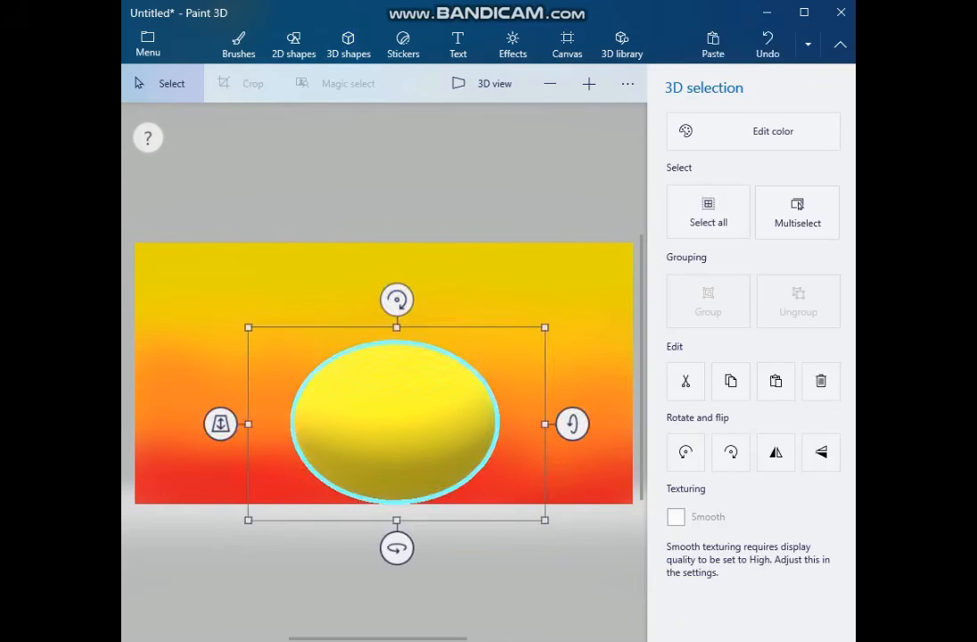
{"action": "left_click_drag", "start_coordinate": [545, 423], "coordinate": [509, 423]}
{"action": "left_click_drag", "start_coordinate": [379, 423], "coordinate": [397, 428]}
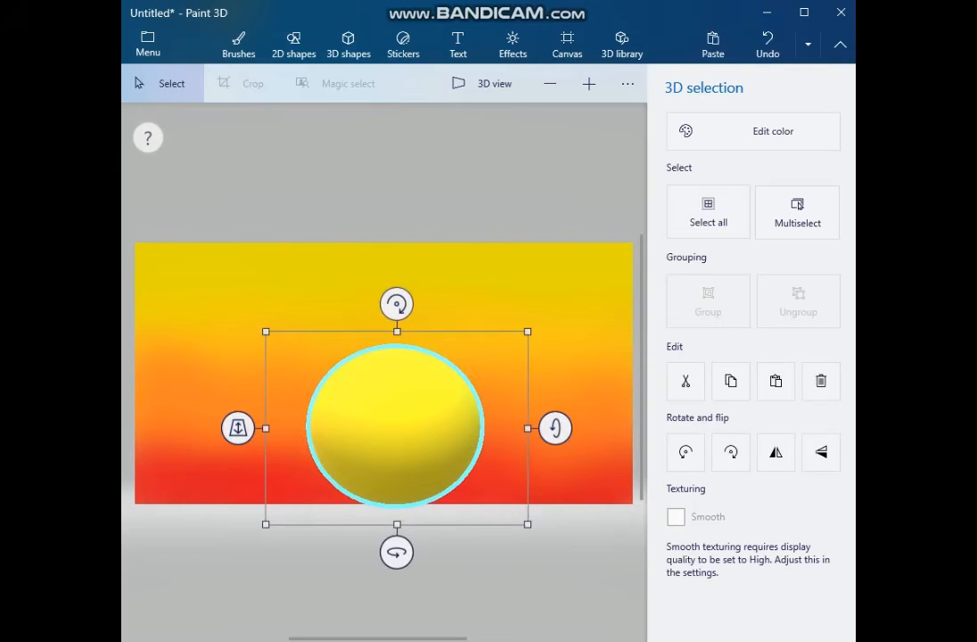
{"action": "left_click", "coordinate": [349, 45]}
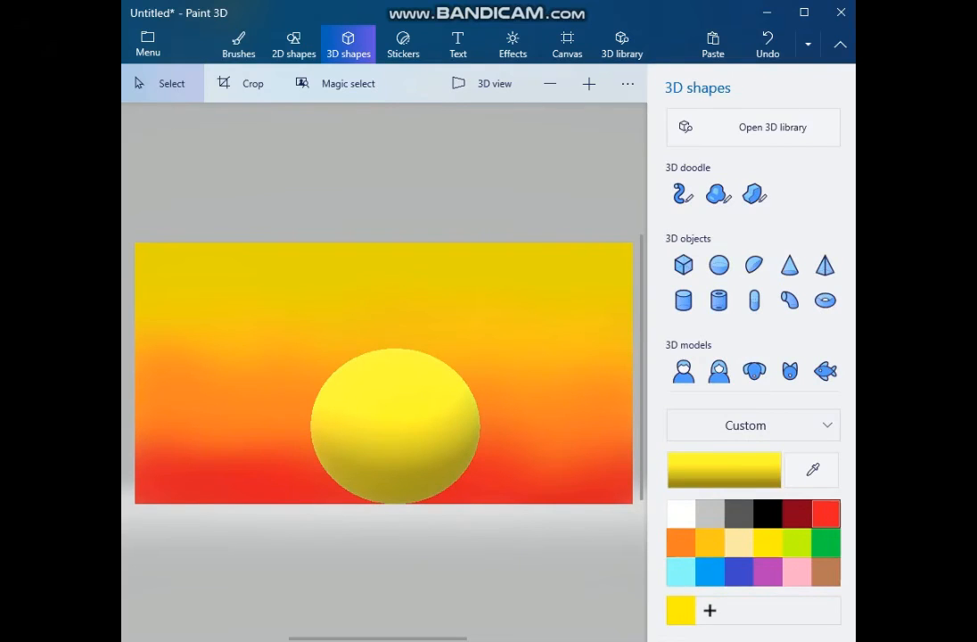
Try to paint black ground beside the sphere's base with the 50 px Watercolor brush, raising its opacity to 100%.
{"action": "left_click", "coordinate": [238, 45]}
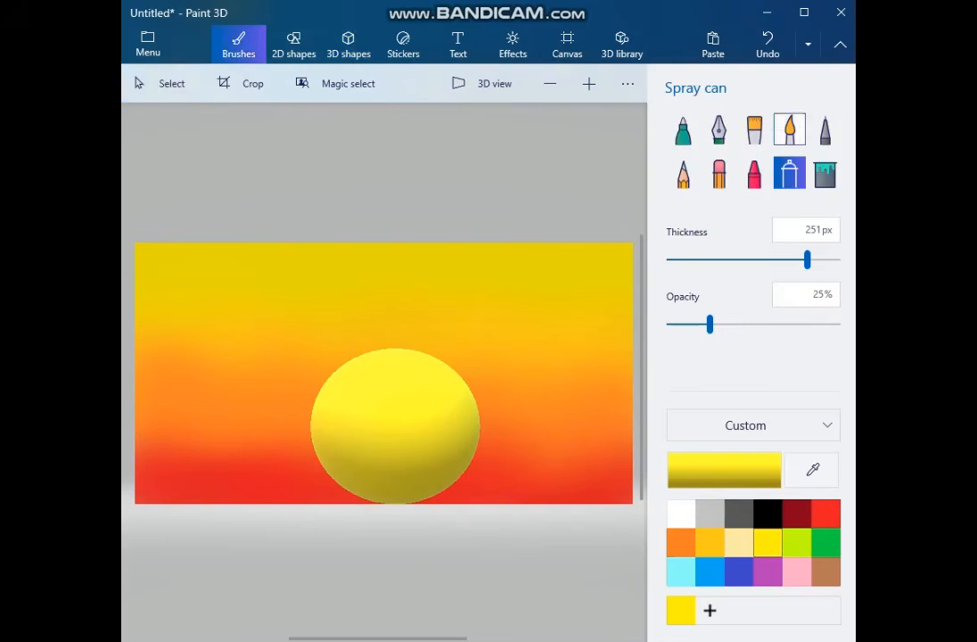
{"action": "left_click", "coordinate": [789, 130]}
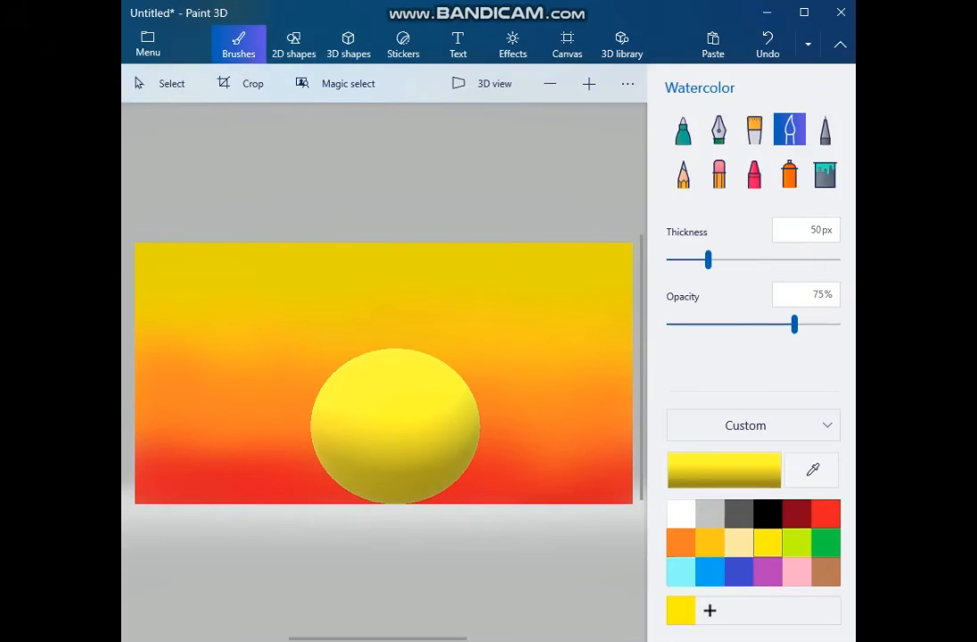
{"action": "left_click", "coordinate": [768, 514]}
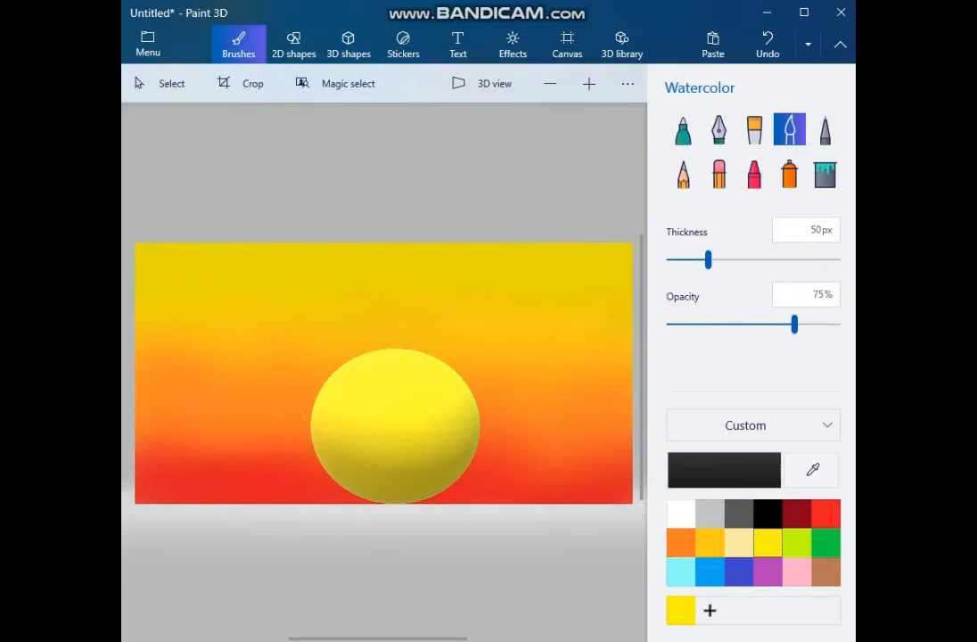
{"action": "mouse_move", "coordinate": [250, 499]}
{"action": "left_mouse_down"}
{"action": "mouse_move", "coordinate": [308, 491]}
{"action": "mouse_move", "coordinate": [281, 486]}
{"action": "mouse_move", "coordinate": [244, 498]}
{"action": "mouse_move", "coordinate": [343, 499]}
{"action": "mouse_move", "coordinate": [329, 483]}
{"action": "left_mouse_up"}
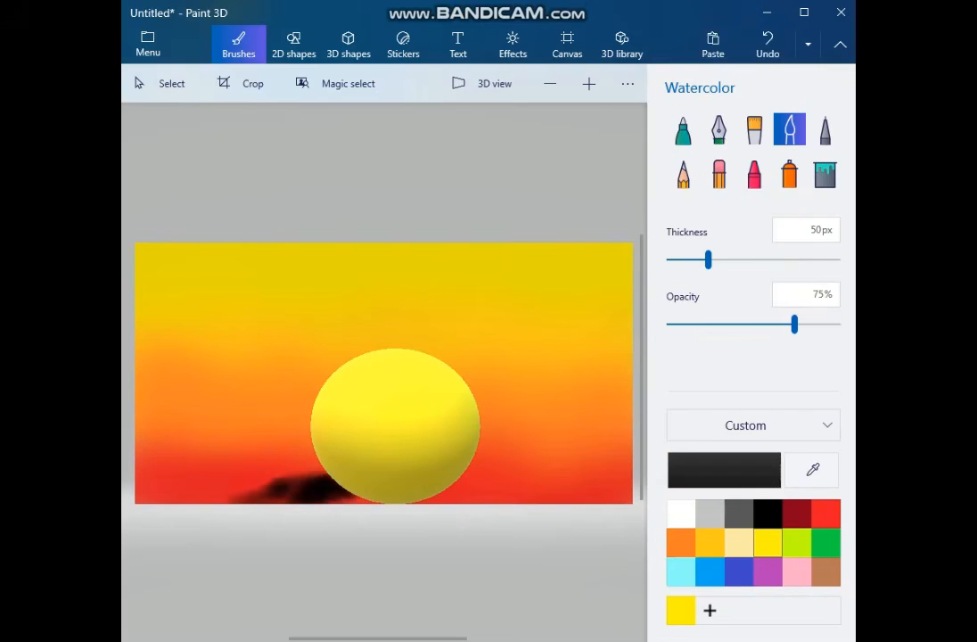
{"action": "left_click_drag", "start_coordinate": [794, 325], "coordinate": [839, 324]}
{"action": "left_click_drag", "start_coordinate": [266, 492], "coordinate": [236, 500]}
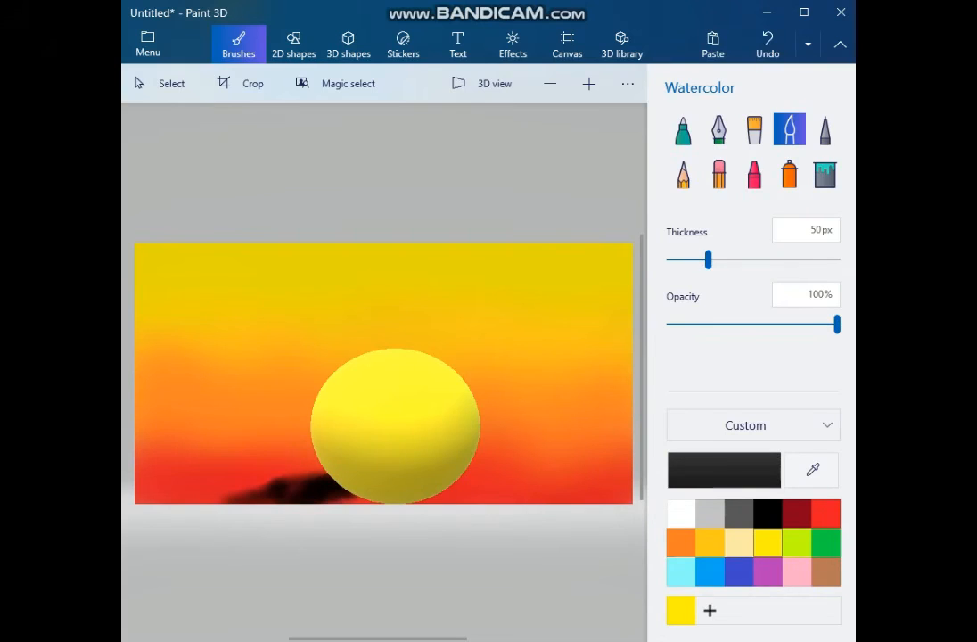
{"action": "mouse_move", "coordinate": [316, 486]}
{"action": "left_mouse_down"}
{"action": "mouse_move", "coordinate": [274, 474]}
{"action": "mouse_move", "coordinate": [313, 461]}
{"action": "left_mouse_up"}
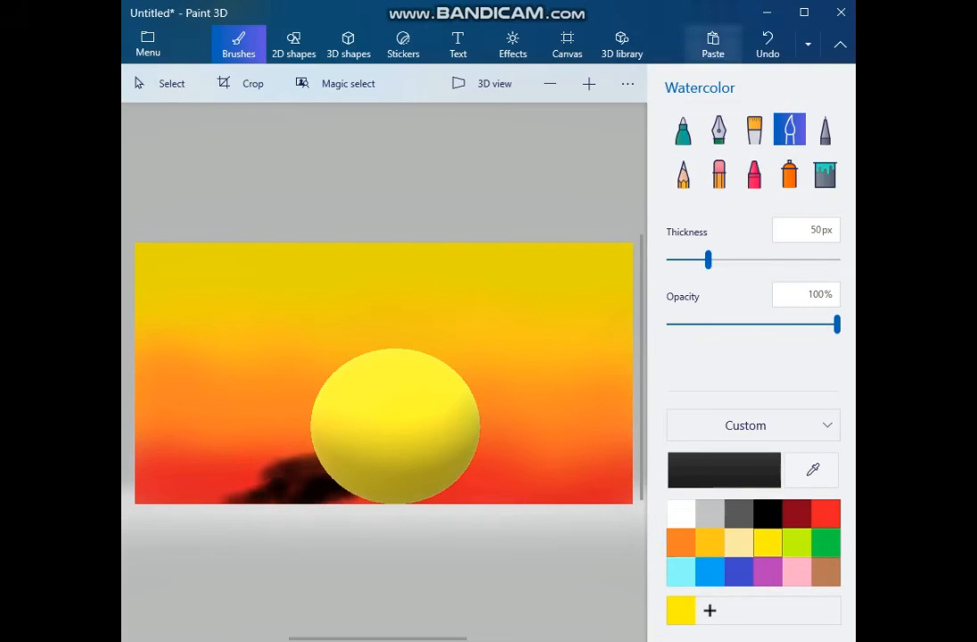
{"action": "left_click", "coordinate": [768, 41]}
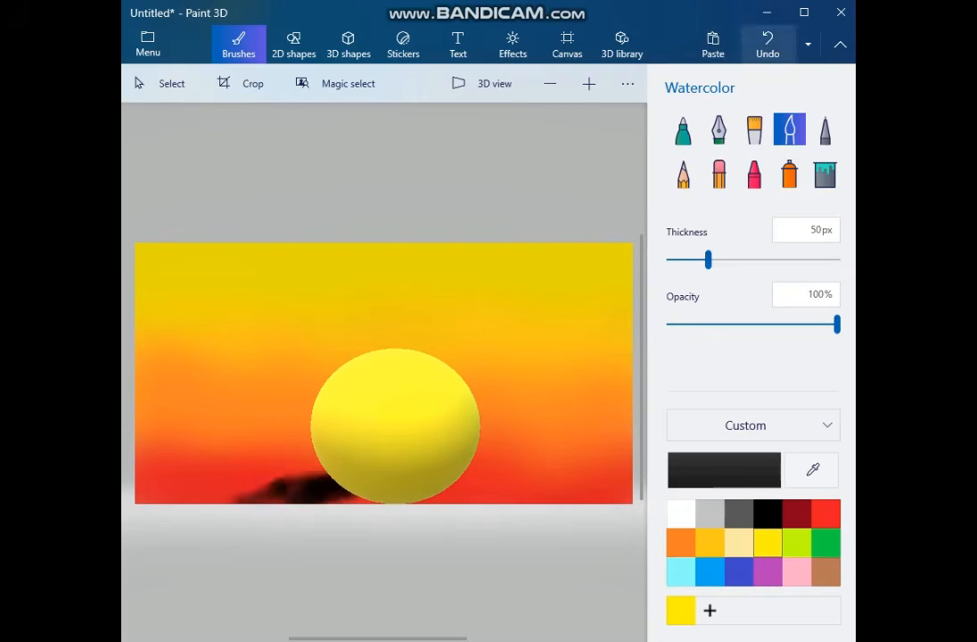
{"action": "left_click", "coordinate": [767, 41]}
Try further black Watercolor strokes around and across the base of the sphere.
{"action": "left_click_drag", "start_coordinate": [335, 470], "coordinate": [360, 483]}
{"action": "mouse_move", "coordinate": [276, 494]}
{"action": "left_mouse_down"}
{"action": "mouse_move", "coordinate": [459, 483]}
{"action": "mouse_move", "coordinate": [319, 489]}
{"action": "mouse_move", "coordinate": [352, 501]}
{"action": "left_mouse_up"}
{"action": "key", "text": "ctrl+z"}
{"action": "key", "text": "ctrl+z"}
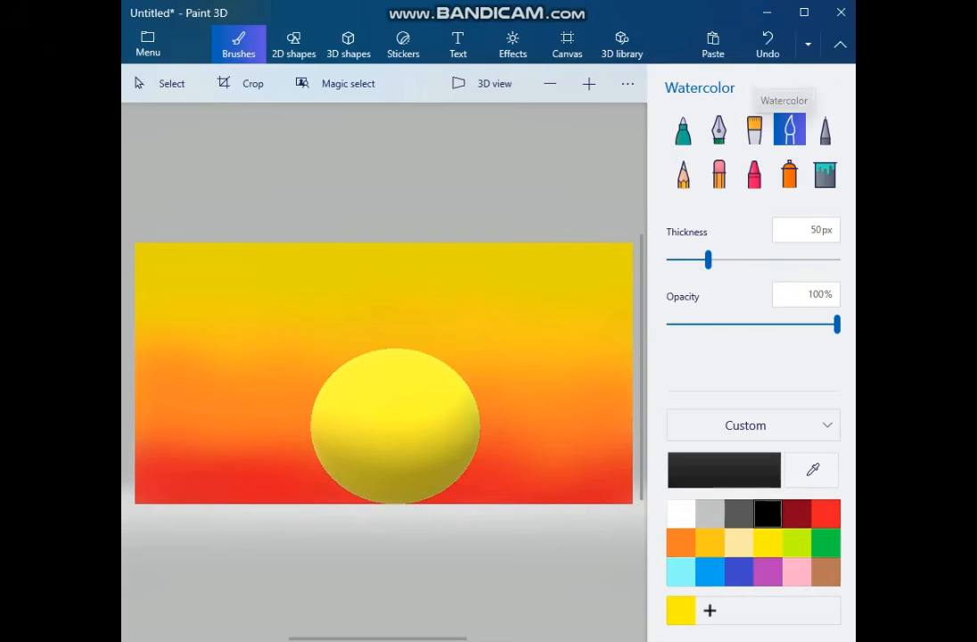
{"action": "mouse_move", "coordinate": [349, 490]}
{"action": "left_mouse_down"}
{"action": "mouse_move", "coordinate": [413, 473]}
{"action": "mouse_move", "coordinate": [358, 490]}
{"action": "mouse_move", "coordinate": [426, 491]}
{"action": "mouse_move", "coordinate": [419, 494]}
{"action": "left_mouse_up"}
{"action": "key", "text": "ctrl+z"}
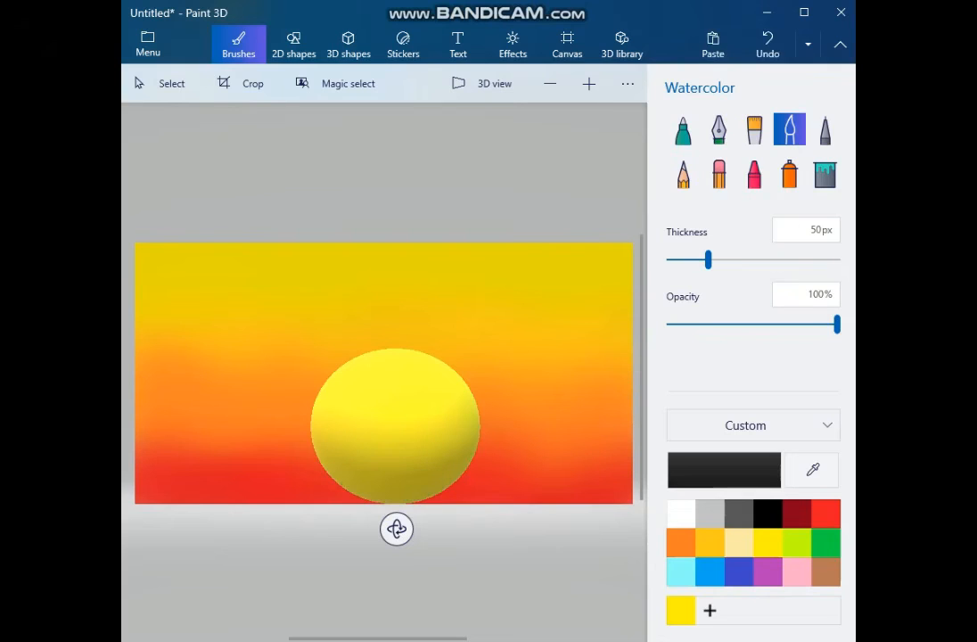
Try to outline a black hill over the lower part of the sphere with the 5 px Pixel pen.
{"action": "left_click", "coordinate": [682, 174]}
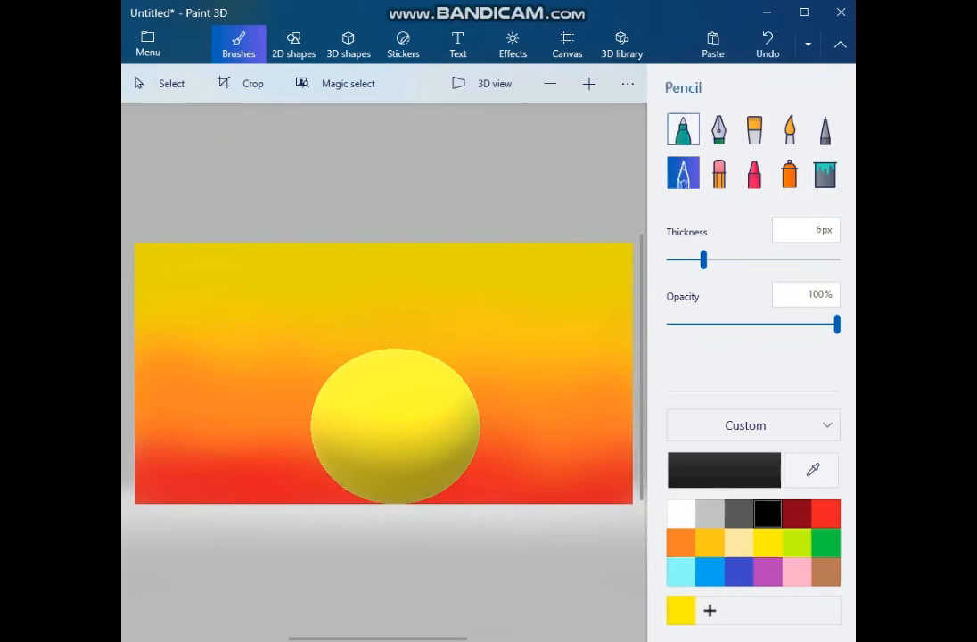
{"action": "left_click", "coordinate": [683, 129]}
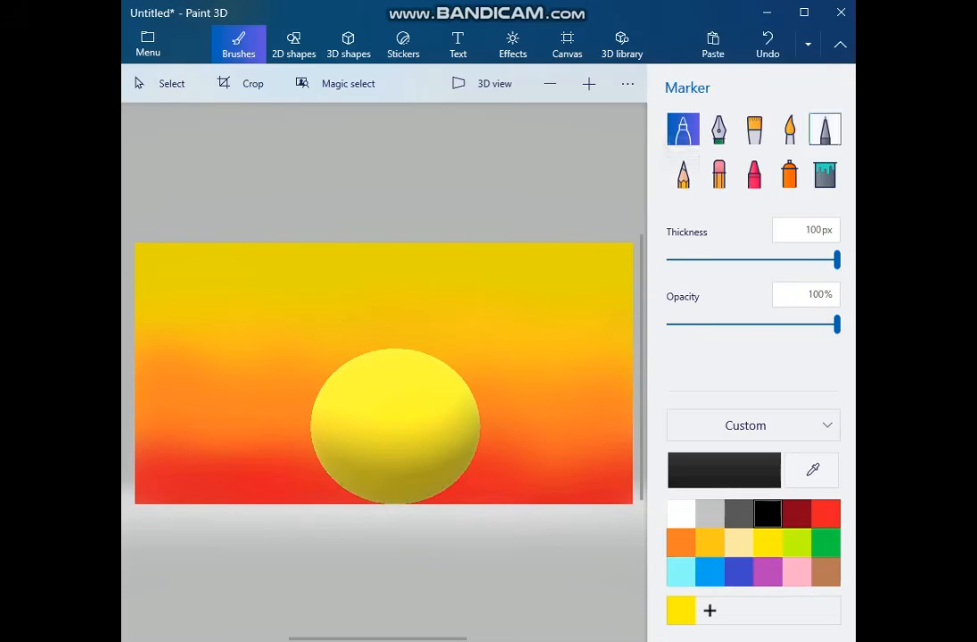
{"action": "left_click", "coordinate": [824, 129]}
{"action": "left_click_drag", "start_coordinate": [423, 455], "coordinate": [313, 503]}
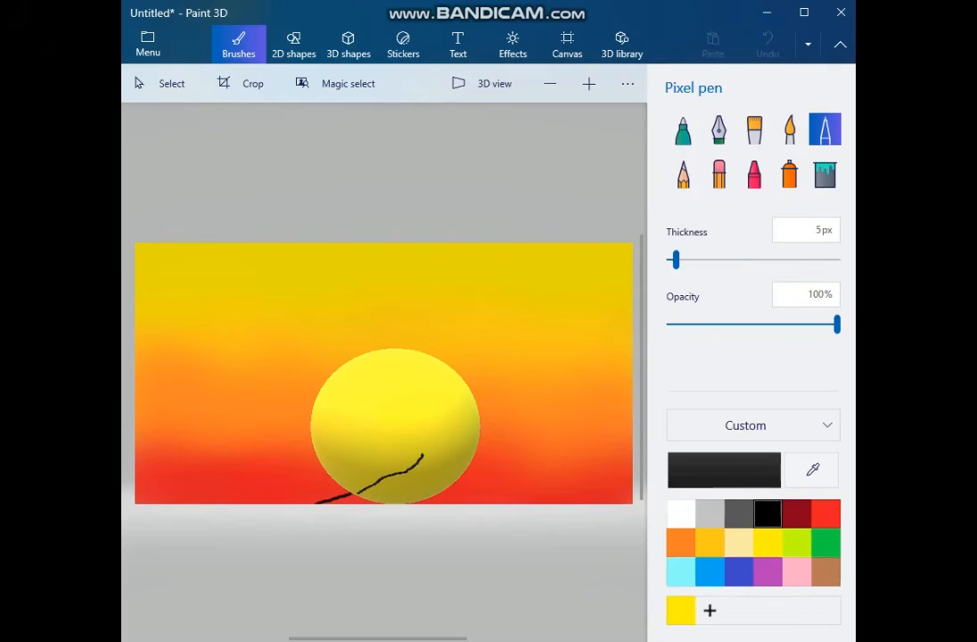
{"action": "left_click_drag", "start_coordinate": [426, 464], "coordinate": [443, 487]}
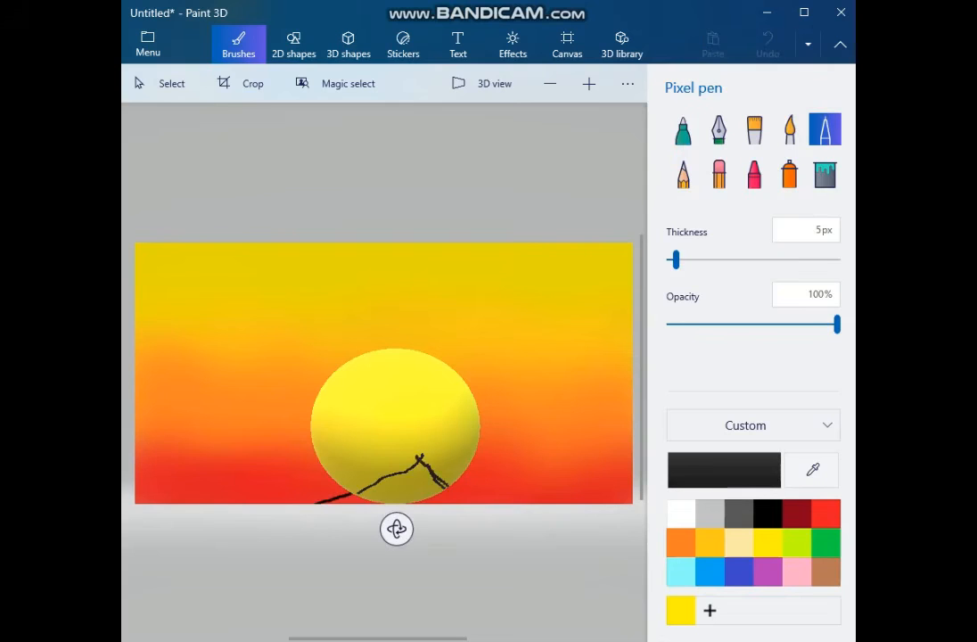
{"action": "key", "text": "ctrl+z"}
{"action": "key", "text": "ctrl+z"}
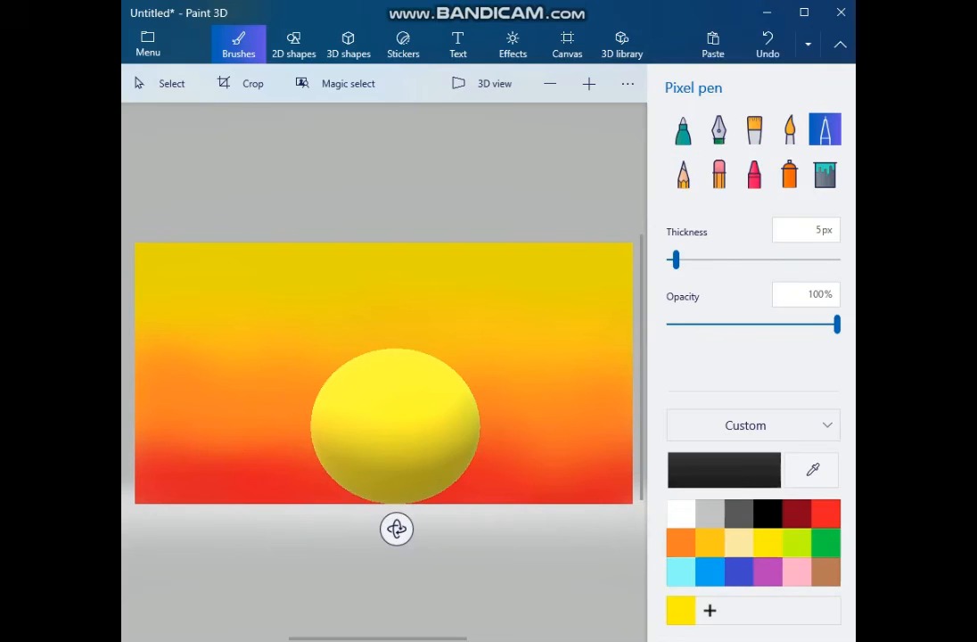
Try placing a black 3D cone in front of the sphere's base, and delete it.
{"action": "left_click", "coordinate": [347, 43]}
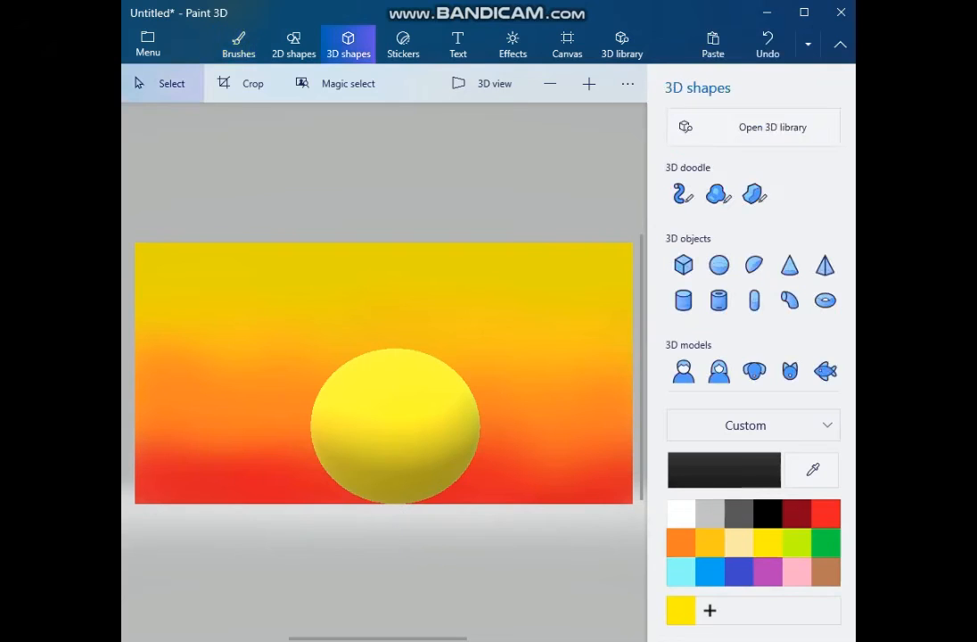
{"action": "left_click", "coordinate": [789, 265]}
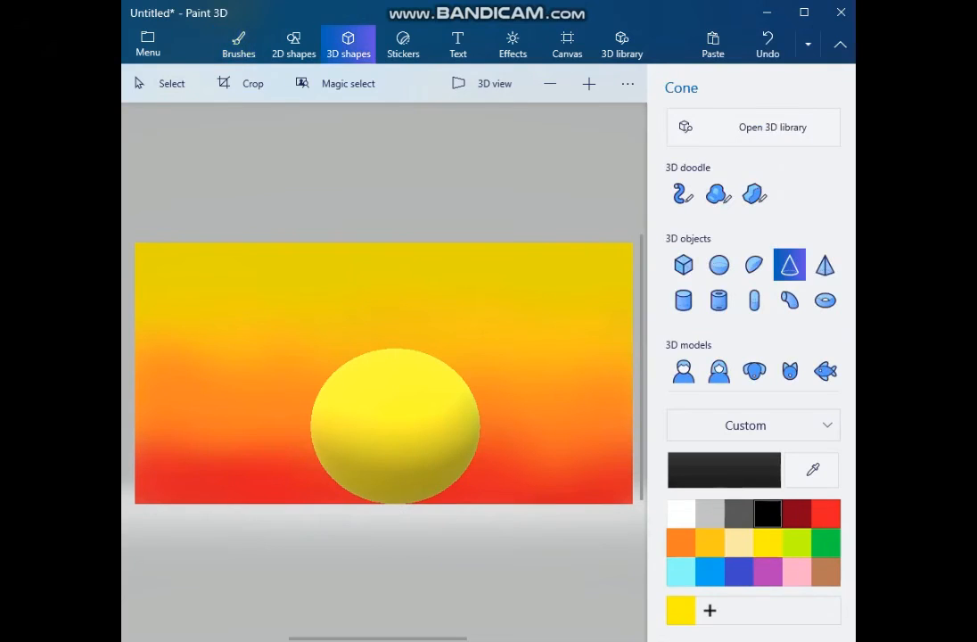
{"action": "left_click_drag", "start_coordinate": [339, 460], "coordinate": [522, 590]}
{"action": "left_click", "coordinate": [797, 212]}
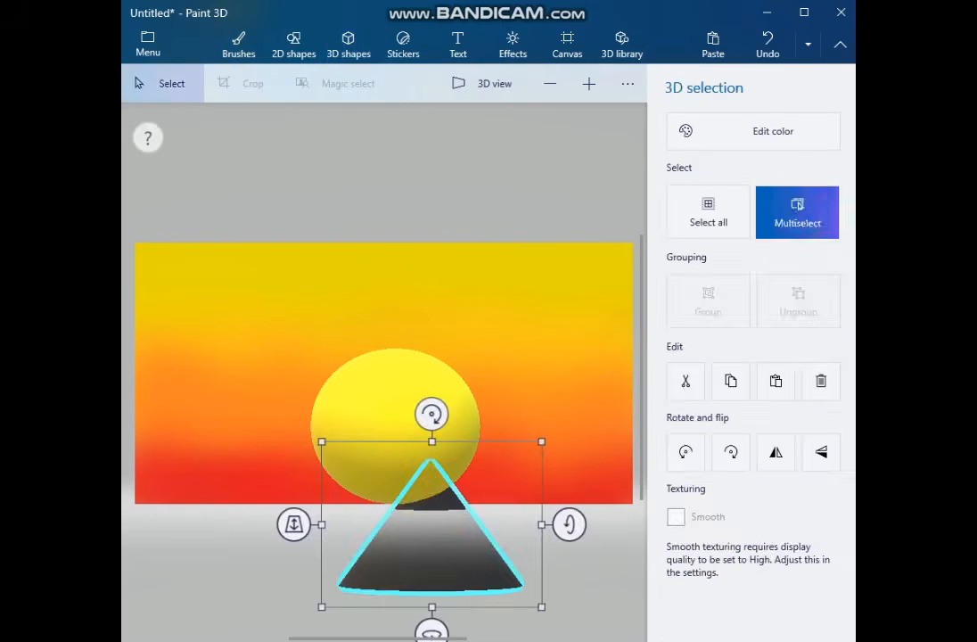
{"action": "key", "text": "Delete"}
{"action": "left_click_drag", "start_coordinate": [508, 453], "coordinate": [617, 503]}
Try a smaller black 3D cone near the canvas's lower-right corner, shift it toward the sphere, and undo it.
{"action": "left_click", "coordinate": [347, 45]}
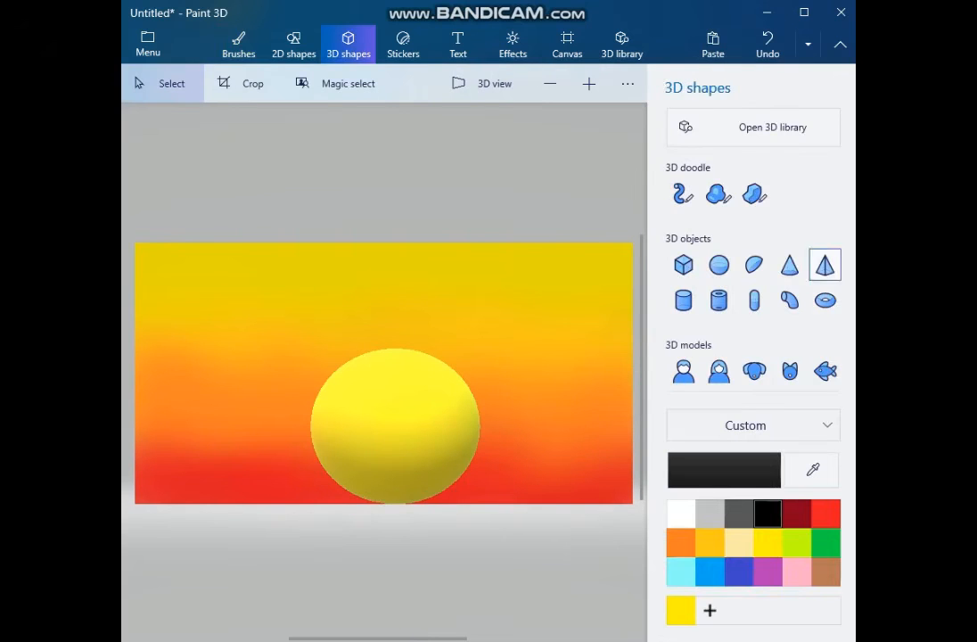
{"action": "left_click", "coordinate": [789, 265]}
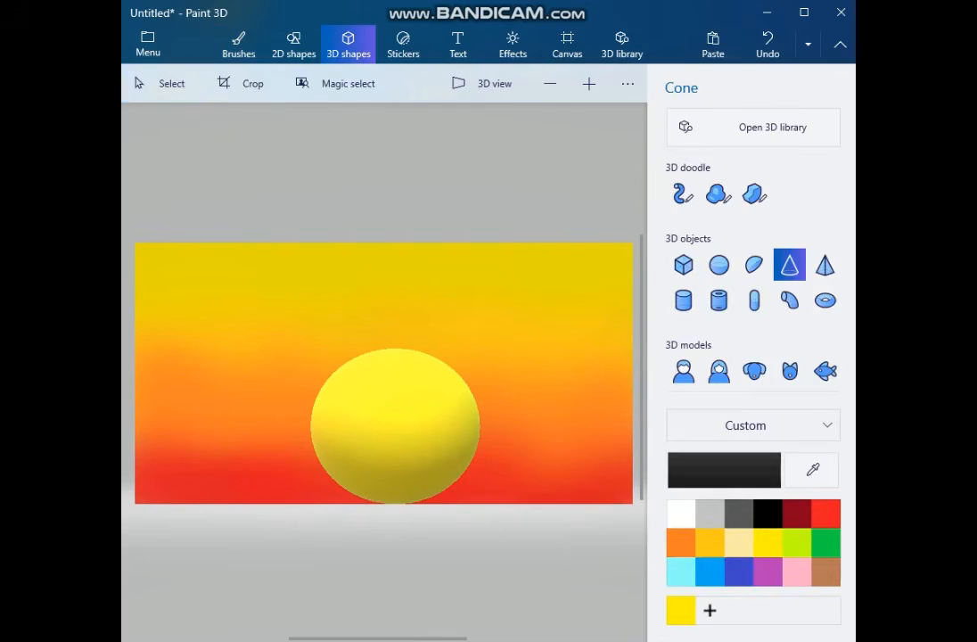
{"action": "left_click_drag", "start_coordinate": [583, 438], "coordinate": [667, 503]}
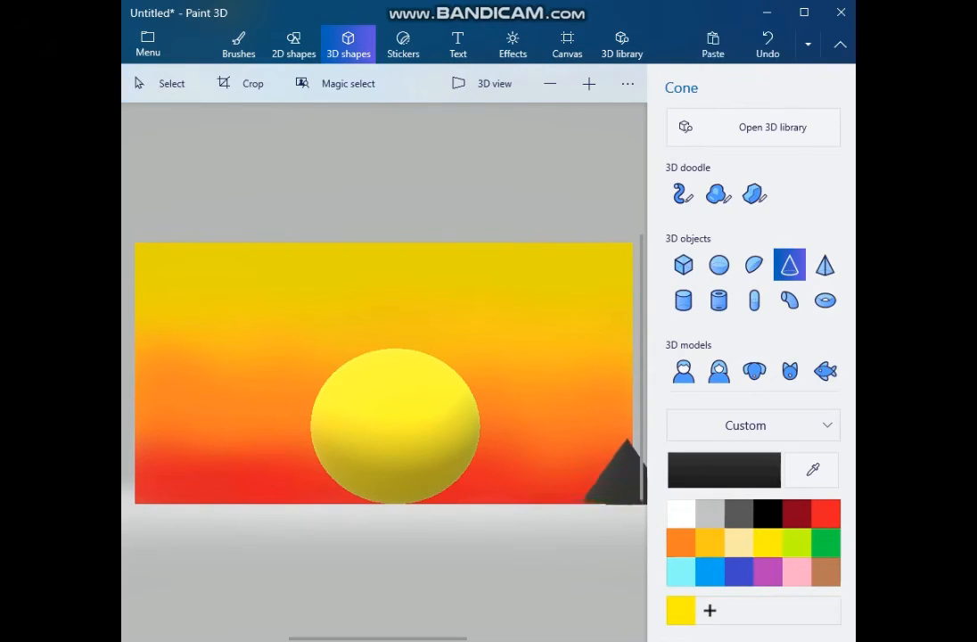
{"action": "left_click_drag", "start_coordinate": [621, 478], "coordinate": [586, 484]}
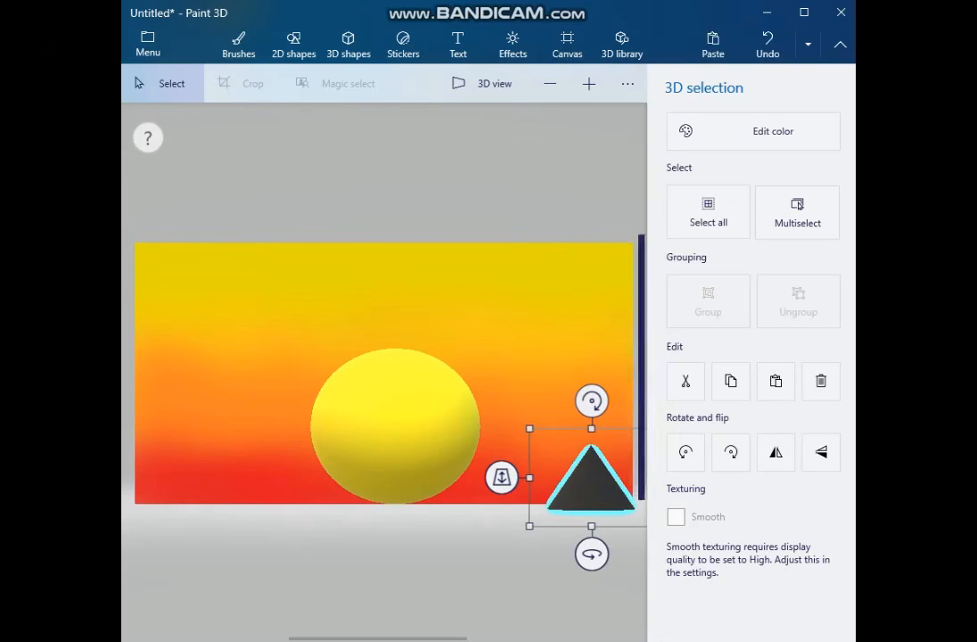
{"action": "left_click", "coordinate": [348, 45]}
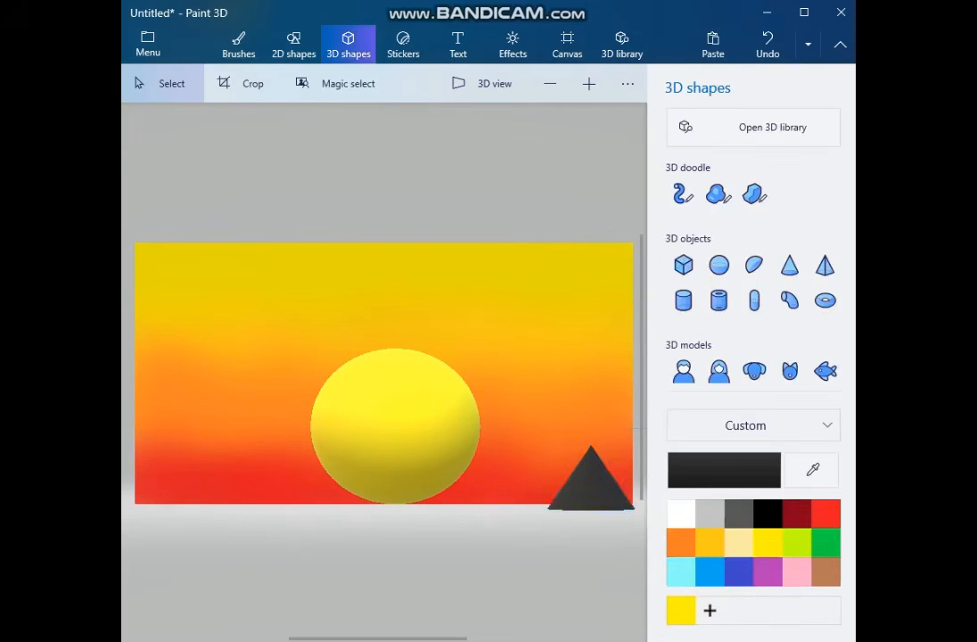
{"action": "key", "text": "ctrl+z"}
{"action": "key", "text": "ctrl+z"}
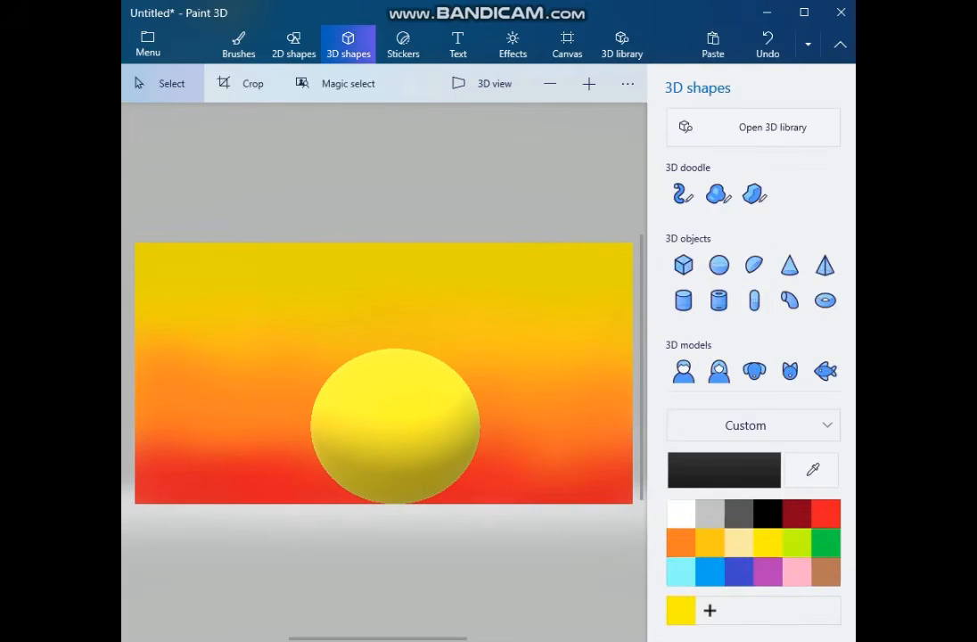
Switch from 3D shapes to the Watercolor brush for painting black ground.
{"action": "left_click", "coordinate": [238, 45]}
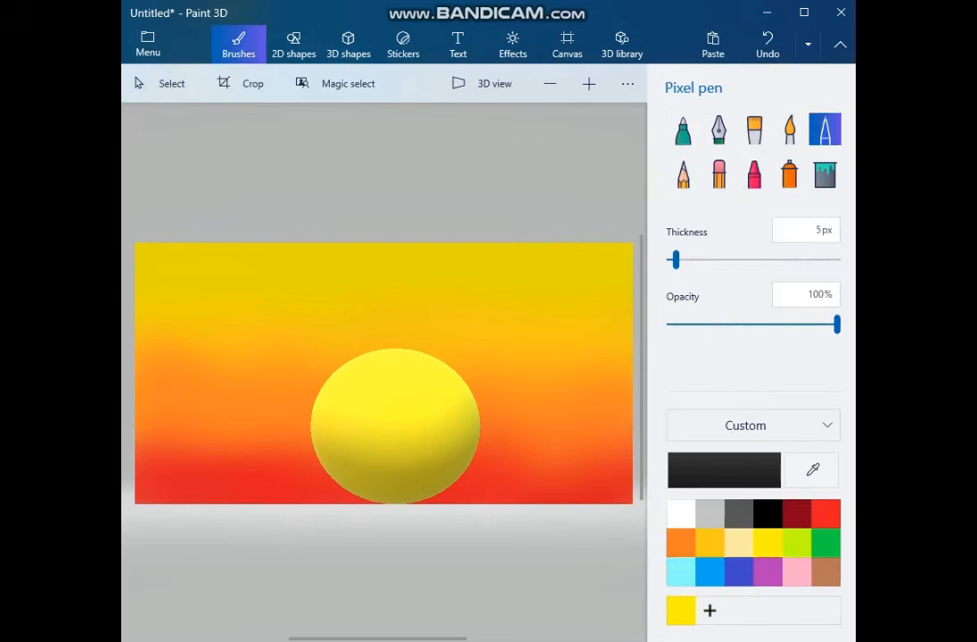
{"action": "left_click", "coordinate": [789, 173]}
{"action": "left_click", "coordinate": [754, 173]}
{"action": "left_click", "coordinate": [719, 173]}
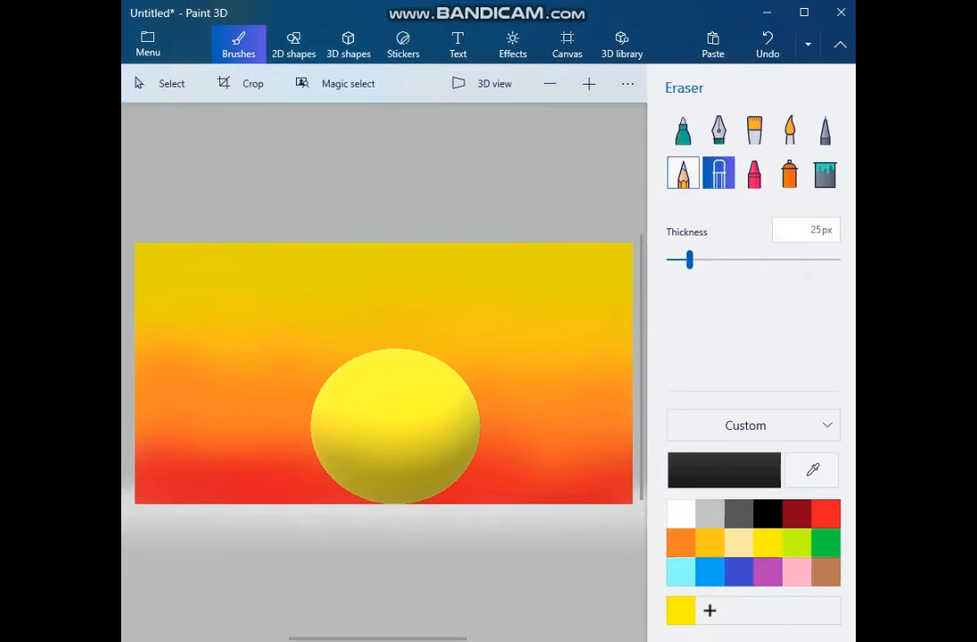
{"action": "left_click", "coordinate": [683, 172]}
{"action": "left_click", "coordinate": [683, 130]}
{"action": "left_click", "coordinate": [719, 130]}
{"action": "left_click", "coordinate": [754, 131]}
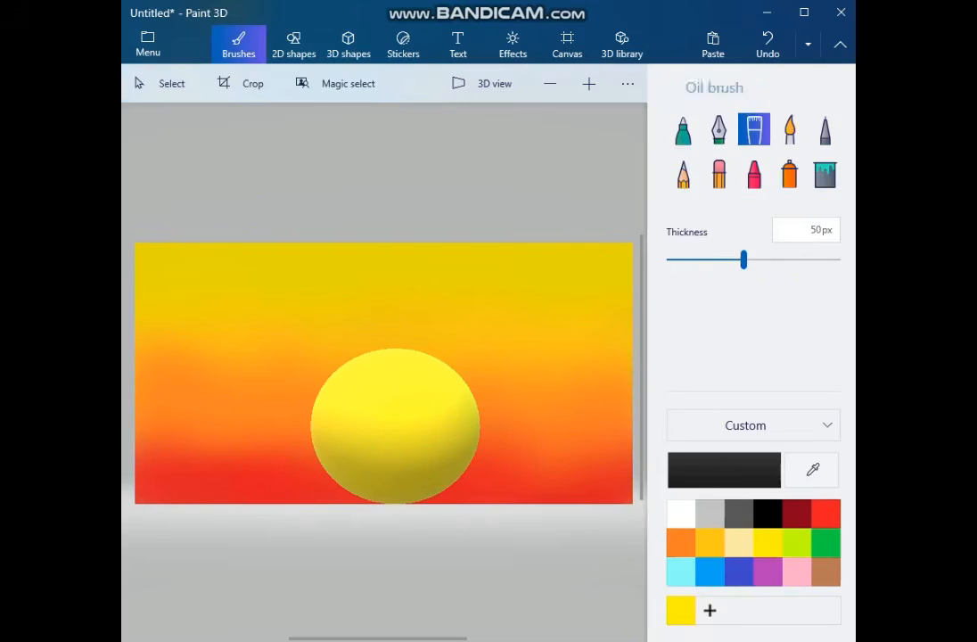
{"action": "left_click", "coordinate": [789, 130]}
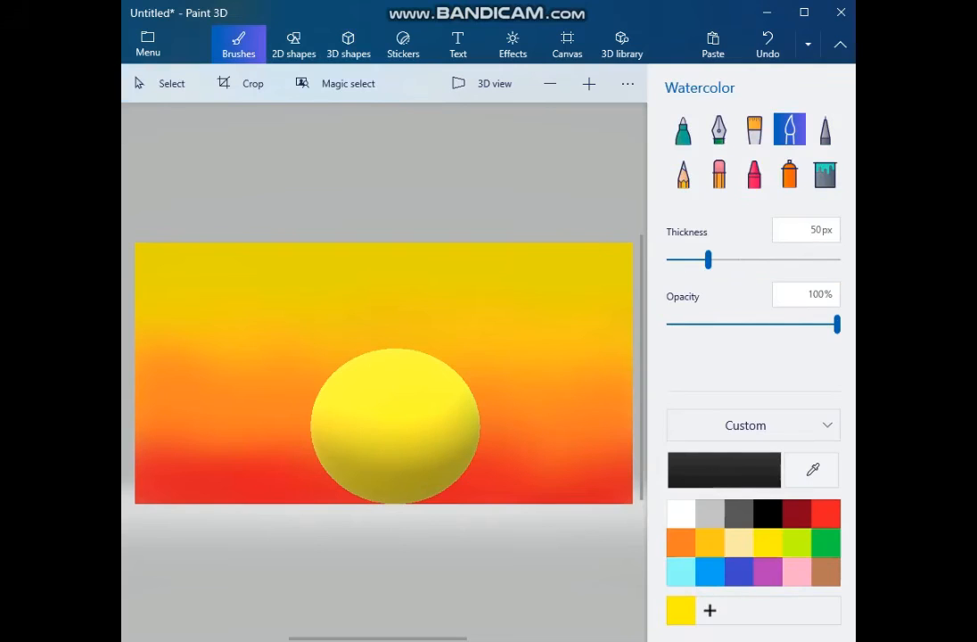
Reduce the Watercolor thickness to 25 px while testing black strokes to the right of the sphere, undoing each one.
{"action": "mouse_move", "coordinate": [486, 450]}
{"action": "left_mouse_down"}
{"action": "mouse_move", "coordinate": [466, 477]}
{"action": "mouse_move", "coordinate": [504, 483]}
{"action": "left_mouse_up"}
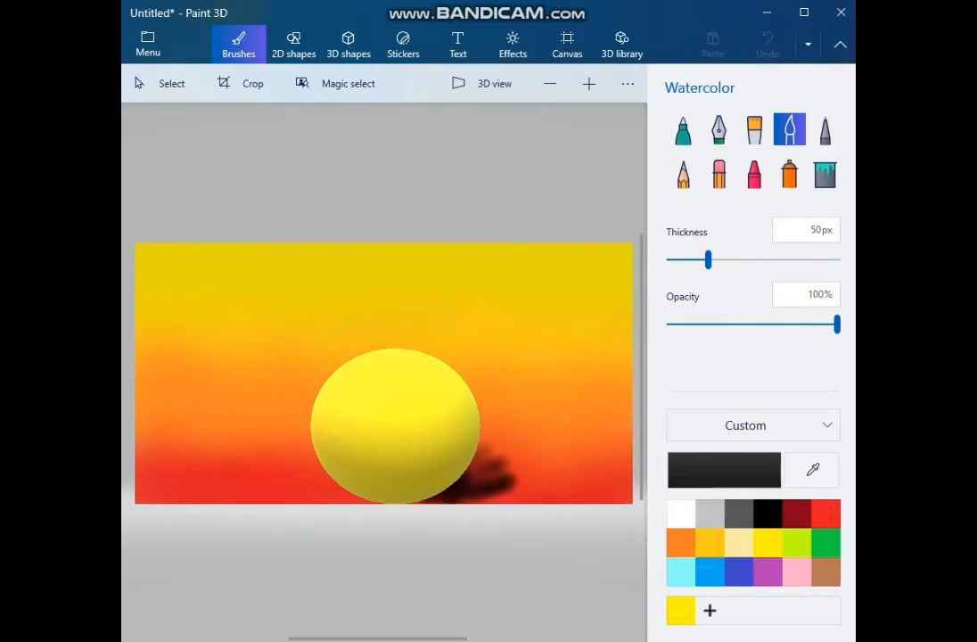
{"action": "key", "text": "ctrl+z"}
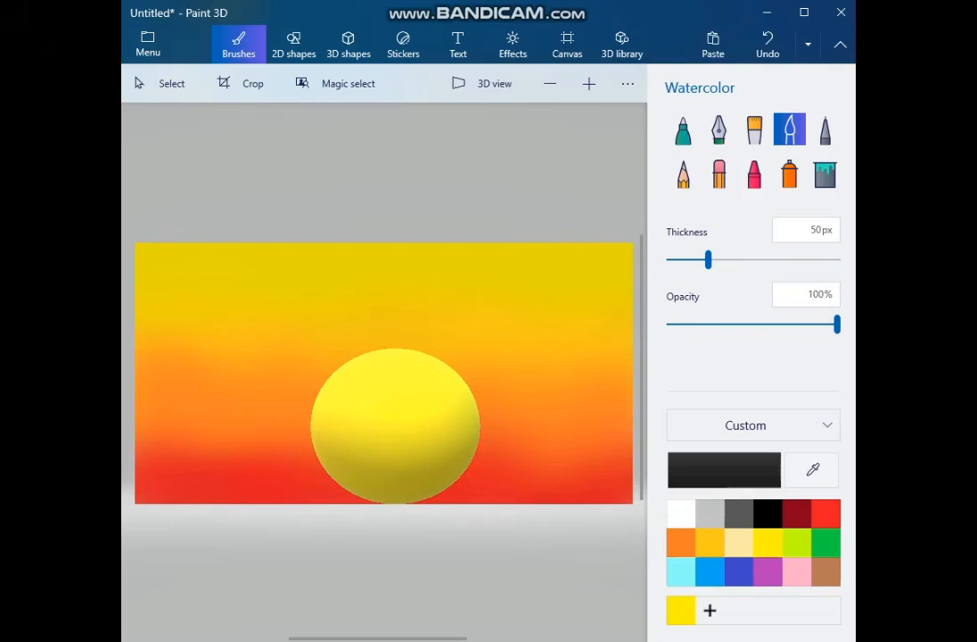
{"action": "left_click_drag", "start_coordinate": [709, 259], "coordinate": [686, 260]}
{"action": "mouse_move", "coordinate": [560, 448]}
{"action": "left_mouse_down"}
{"action": "mouse_move", "coordinate": [519, 499]}
{"action": "mouse_move", "coordinate": [527, 483]}
{"action": "left_mouse_up"}
{"action": "key", "text": "ctrl+z"}
{"action": "left_click_drag", "start_coordinate": [538, 440], "coordinate": [519, 453]}
{"action": "left_click_drag", "start_coordinate": [503, 472], "coordinate": [493, 478]}
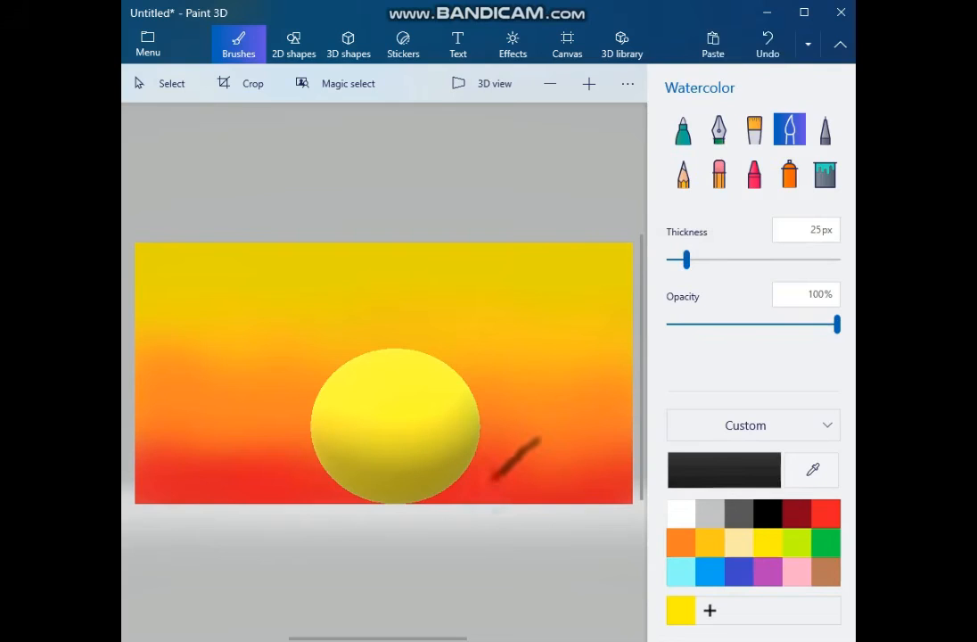
{"action": "key", "text": "ctrl+z"}
Paint a black mountain ridge from the canvas's right edge to a peak beside the sphere, raising the brush thickness to 37 px.
{"action": "mouse_move", "coordinate": [632, 438]}
{"action": "left_mouse_down"}
{"action": "mouse_move", "coordinate": [600, 474]}
{"action": "mouse_move", "coordinate": [536, 503]}
{"action": "mouse_move", "coordinate": [584, 500]}
{"action": "mouse_move", "coordinate": [624, 481]}
{"action": "mouse_move", "coordinate": [630, 464]}
{"action": "mouse_move", "coordinate": [603, 500]}
{"action": "mouse_move", "coordinate": [629, 490]}
{"action": "left_mouse_up"}
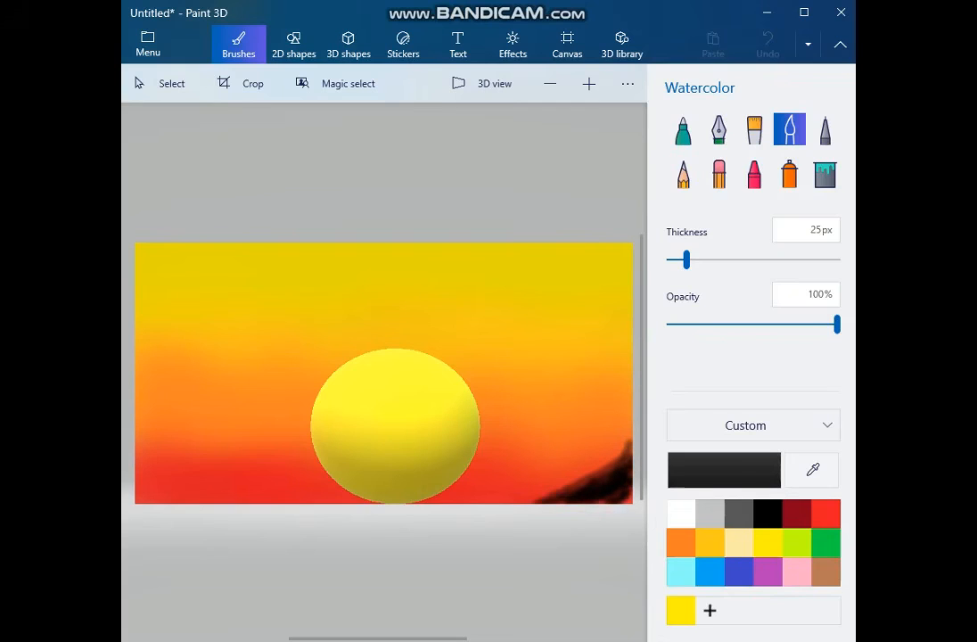
{"action": "mouse_move", "coordinate": [630, 442]}
{"action": "left_mouse_down"}
{"action": "mouse_move", "coordinate": [492, 501]}
{"action": "mouse_move", "coordinate": [570, 498]}
{"action": "mouse_move", "coordinate": [511, 501]}
{"action": "left_mouse_up"}
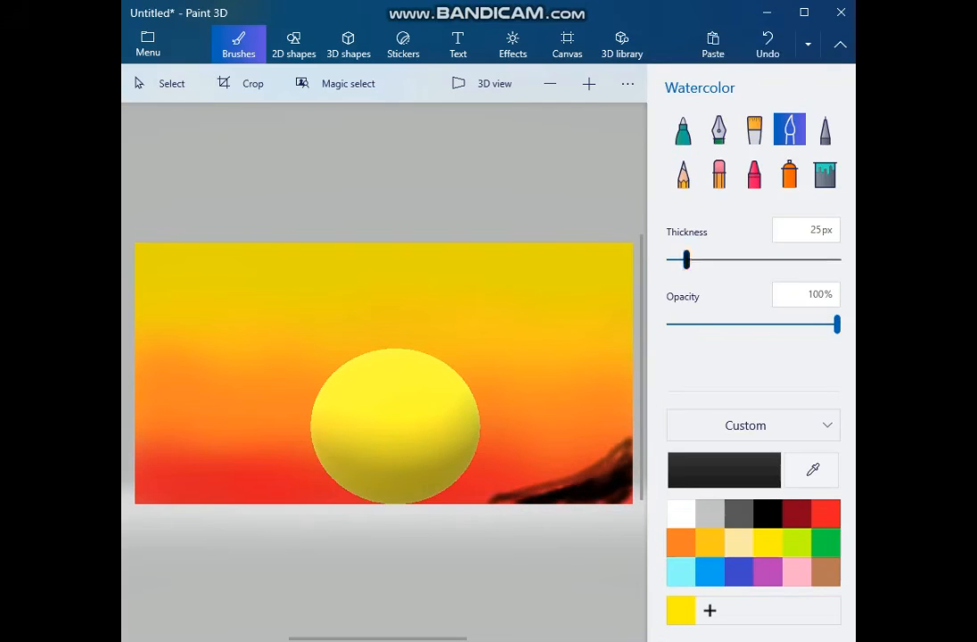
{"action": "left_click_drag", "start_coordinate": [686, 260], "coordinate": [697, 260]}
{"action": "mouse_move", "coordinate": [619, 473]}
{"action": "left_mouse_down"}
{"action": "mouse_move", "coordinate": [537, 486]}
{"action": "mouse_move", "coordinate": [604, 475]}
{"action": "mouse_move", "coordinate": [622, 449]}
{"action": "mouse_move", "coordinate": [504, 495]}
{"action": "left_mouse_up"}
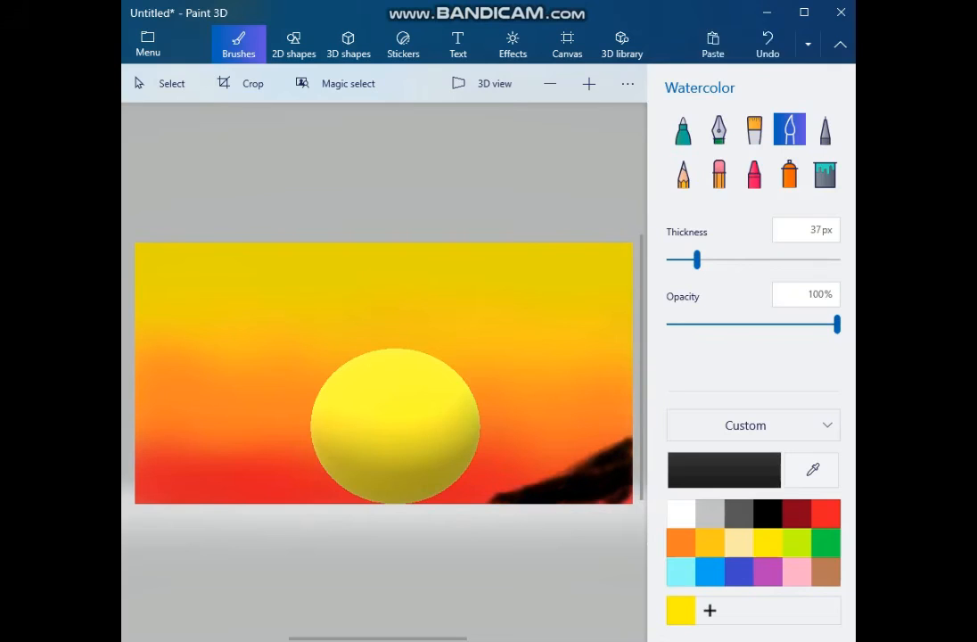
{"action": "mouse_move", "coordinate": [624, 448]}
{"action": "left_mouse_down"}
{"action": "mouse_move", "coordinate": [540, 481]}
{"action": "mouse_move", "coordinate": [596, 472]}
{"action": "mouse_move", "coordinate": [601, 497]}
{"action": "mouse_move", "coordinate": [628, 500]}
{"action": "left_mouse_up"}
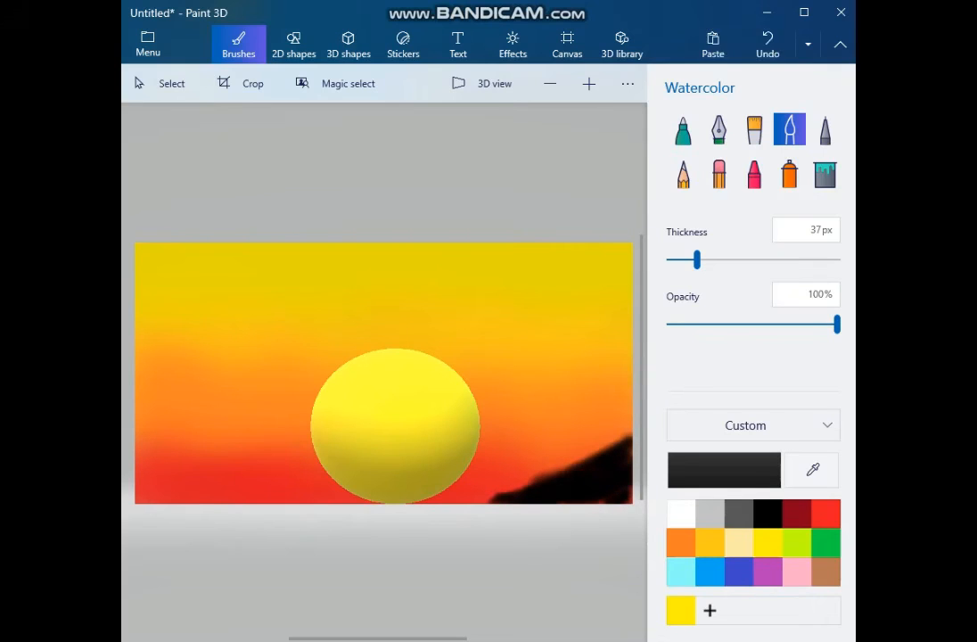
{"action": "mouse_move", "coordinate": [490, 454]}
{"action": "left_mouse_down"}
{"action": "mouse_move", "coordinate": [524, 479]}
{"action": "mouse_move", "coordinate": [505, 462]}
{"action": "mouse_move", "coordinate": [435, 502]}
{"action": "mouse_move", "coordinate": [489, 463]}
{"action": "mouse_move", "coordinate": [461, 480]}
{"action": "mouse_move", "coordinate": [473, 461]}
{"action": "mouse_move", "coordinate": [488, 496]}
{"action": "mouse_move", "coordinate": [484, 480]}
{"action": "mouse_move", "coordinate": [480, 489]}
{"action": "mouse_move", "coordinate": [512, 484]}
{"action": "mouse_move", "coordinate": [480, 459]}
{"action": "mouse_move", "coordinate": [503, 447]}
{"action": "mouse_move", "coordinate": [551, 489]}
{"action": "mouse_move", "coordinate": [508, 467]}
{"action": "mouse_move", "coordinate": [508, 442]}
{"action": "mouse_move", "coordinate": [533, 471]}
{"action": "mouse_move", "coordinate": [489, 460]}
{"action": "mouse_move", "coordinate": [502, 435]}
{"action": "mouse_move", "coordinate": [538, 471]}
{"action": "mouse_move", "coordinate": [488, 498]}
{"action": "left_mouse_up"}
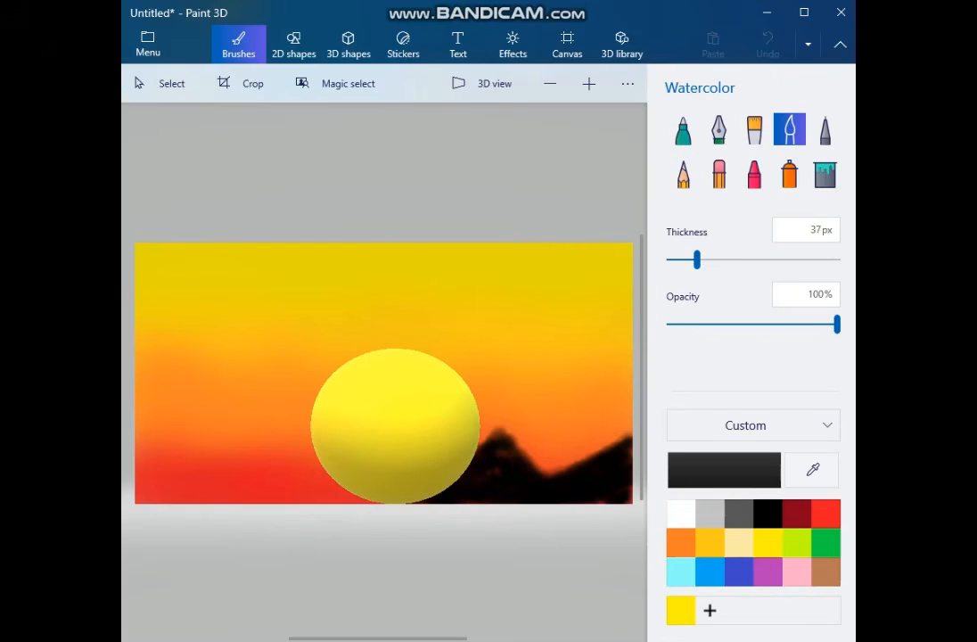
{"action": "mouse_move", "coordinate": [575, 466]}
{"action": "left_mouse_down"}
{"action": "mouse_move", "coordinate": [629, 429]}
{"action": "mouse_move", "coordinate": [560, 471]}
{"action": "left_mouse_up"}
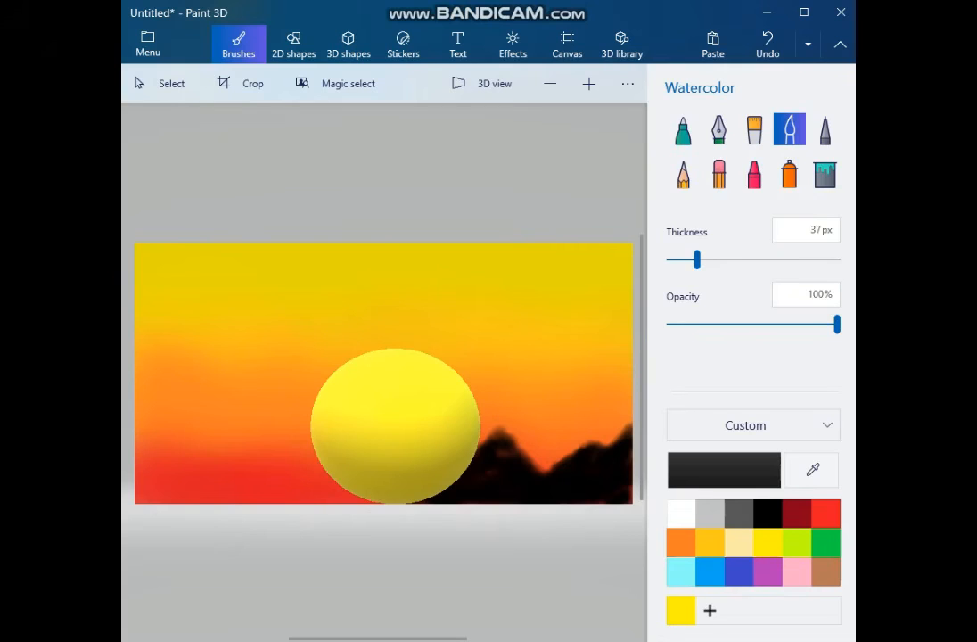
Paint black mountains left of the sphere, sloping from the canvas's left edge to a small peak and along the bottom edge.
{"action": "mouse_move", "coordinate": [136, 422]}
{"action": "left_mouse_down"}
{"action": "mouse_move", "coordinate": [207, 470]}
{"action": "mouse_move", "coordinate": [298, 501]}
{"action": "mouse_move", "coordinate": [196, 486]}
{"action": "mouse_move", "coordinate": [148, 457]}
{"action": "mouse_move", "coordinate": [192, 479]}
{"action": "mouse_move", "coordinate": [145, 437]}
{"action": "mouse_move", "coordinate": [169, 480]}
{"action": "mouse_move", "coordinate": [208, 490]}
{"action": "mouse_move", "coordinate": [143, 493]}
{"action": "mouse_move", "coordinate": [215, 501]}
{"action": "mouse_move", "coordinate": [132, 399]}
{"action": "mouse_move", "coordinate": [130, 465]}
{"action": "mouse_move", "coordinate": [147, 415]}
{"action": "mouse_move", "coordinate": [313, 426]}
{"action": "left_mouse_up"}
{"action": "key", "text": "ctrl+z"}
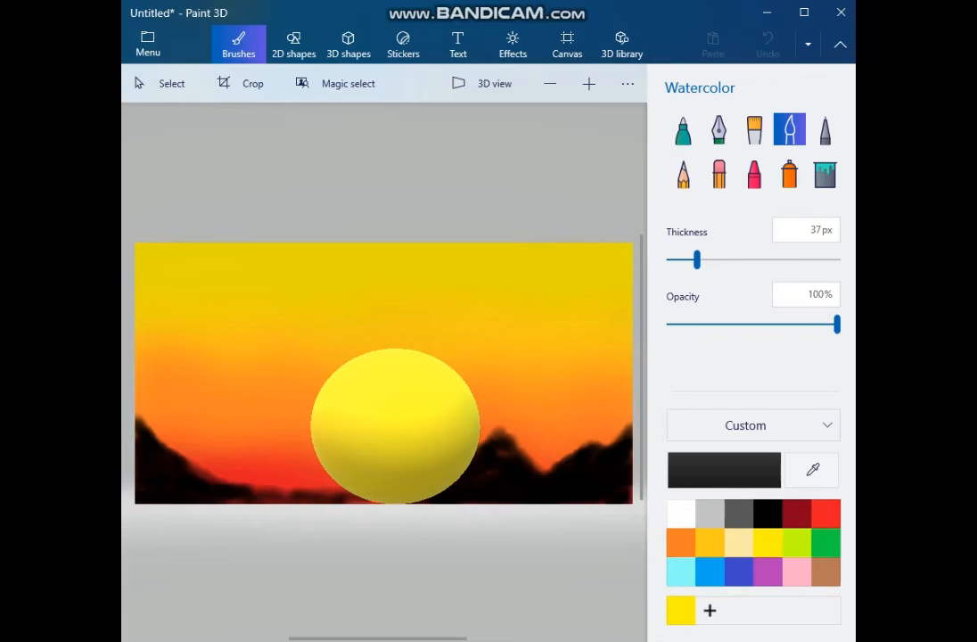
{"action": "mouse_move", "coordinate": [189, 475]}
{"action": "left_mouse_down"}
{"action": "mouse_move", "coordinate": [237, 496]}
{"action": "mouse_move", "coordinate": [233, 482]}
{"action": "mouse_move", "coordinate": [250, 465]}
{"action": "mouse_move", "coordinate": [293, 486]}
{"action": "mouse_move", "coordinate": [265, 474]}
{"action": "mouse_move", "coordinate": [253, 482]}
{"action": "mouse_move", "coordinate": [259, 489]}
{"action": "mouse_move", "coordinate": [245, 481]}
{"action": "mouse_move", "coordinate": [273, 470]}
{"action": "mouse_move", "coordinate": [307, 487]}
{"action": "mouse_move", "coordinate": [260, 487]}
{"action": "left_mouse_up"}
{"action": "key", "text": "ctrl+z"}
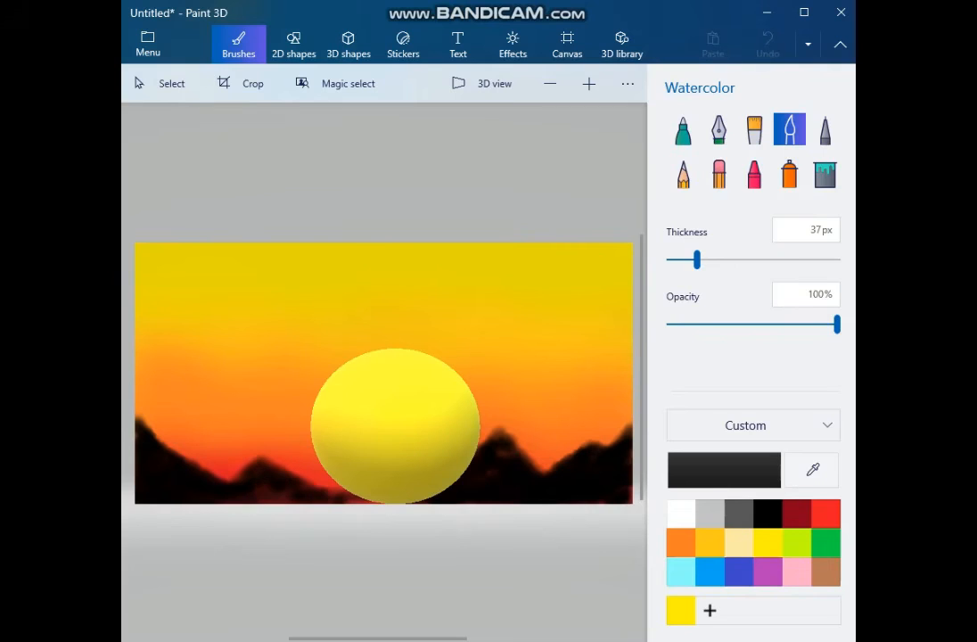
{"action": "mouse_move", "coordinate": [319, 494]}
{"action": "left_mouse_down"}
{"action": "mouse_move", "coordinate": [281, 499]}
{"action": "mouse_move", "coordinate": [374, 501]}
{"action": "mouse_move", "coordinate": [338, 497]}
{"action": "left_mouse_up"}
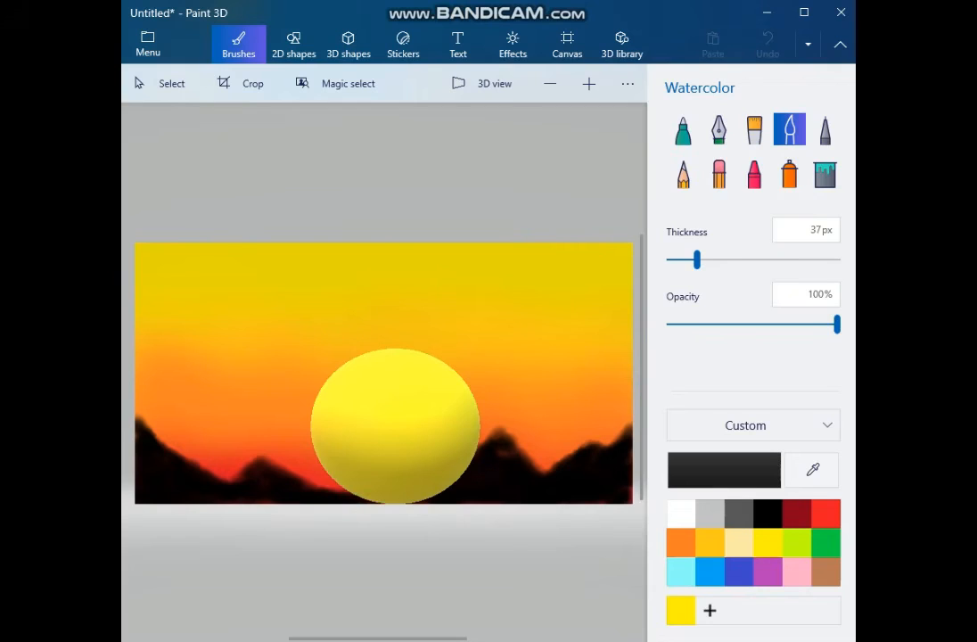
Heighten the peak beside the sphere, and reshape the ridge farther right with an 18 px brush.
{"action": "mouse_move", "coordinate": [486, 450]}
{"action": "left_mouse_down"}
{"action": "mouse_move", "coordinate": [495, 431]}
{"action": "mouse_move", "coordinate": [505, 448]}
{"action": "left_mouse_up"}
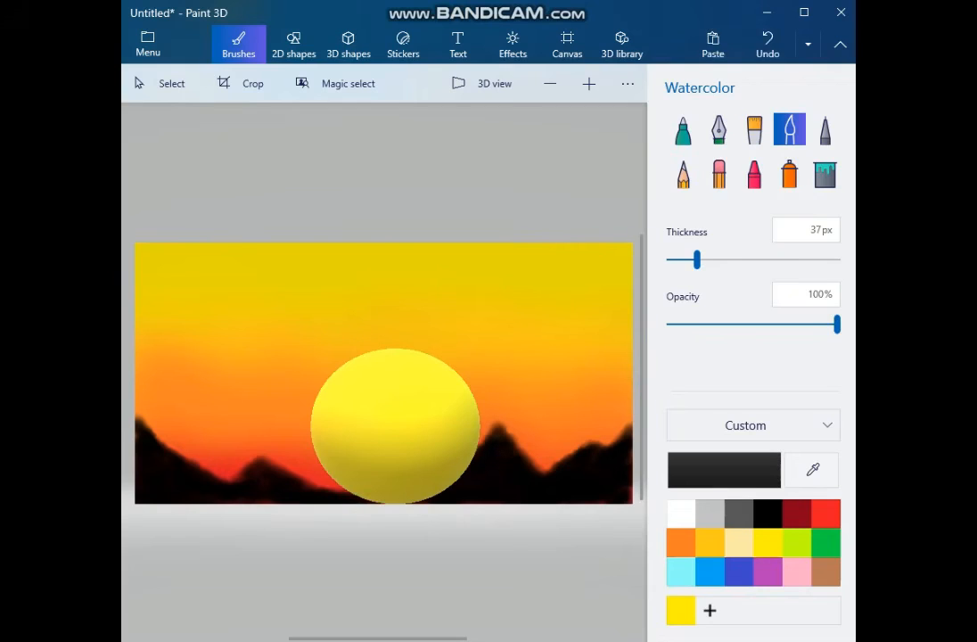
{"action": "left_click_drag", "start_coordinate": [697, 260], "coordinate": [681, 259]}
{"action": "mouse_move", "coordinate": [577, 448]}
{"action": "left_mouse_down"}
{"action": "mouse_move", "coordinate": [592, 436]}
{"action": "mouse_move", "coordinate": [606, 443]}
{"action": "mouse_move", "coordinate": [596, 441]}
{"action": "left_mouse_up"}
{"action": "left_click_drag", "start_coordinate": [603, 444], "coordinate": [582, 447]}
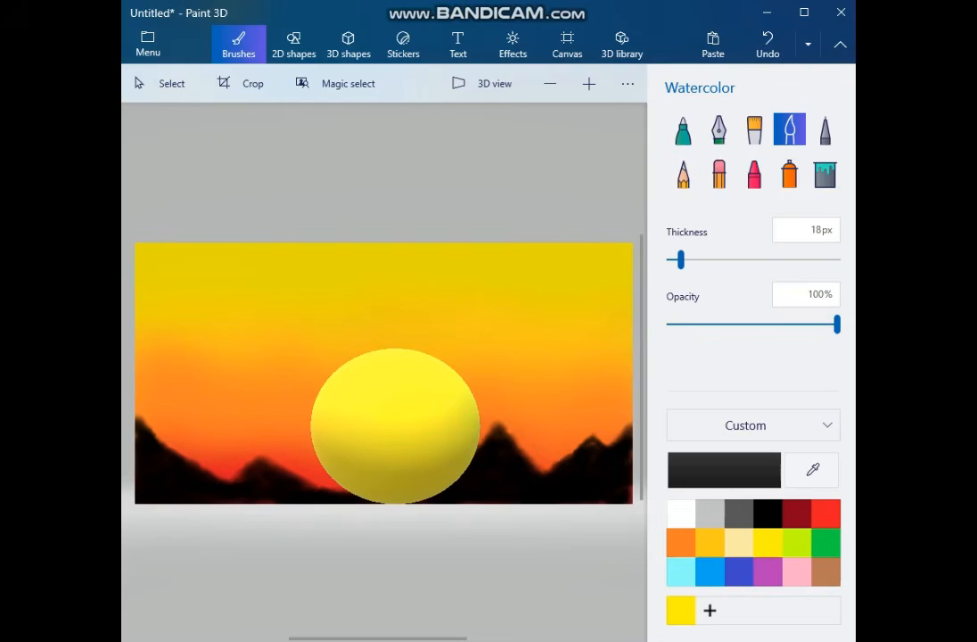
{"action": "left_click_drag", "start_coordinate": [561, 454], "coordinate": [579, 446]}
Touch up the right ridge's outline with faint dabs at 2% and 20% opacity, and restore the opacity to 100%.
{"action": "left_click_drag", "start_coordinate": [836, 324], "coordinate": [670, 325]}
{"action": "left_click_drag", "start_coordinate": [575, 448], "coordinate": [581, 445]}
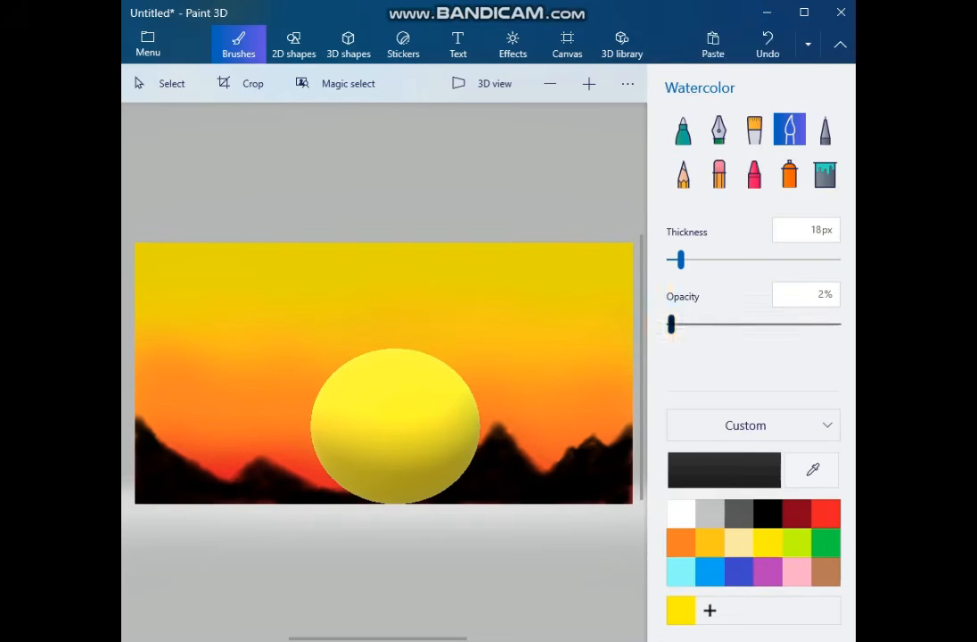
{"action": "left_click_drag", "start_coordinate": [670, 324], "coordinate": [702, 324]}
{"action": "left_click_drag", "start_coordinate": [575, 448], "coordinate": [581, 445]}
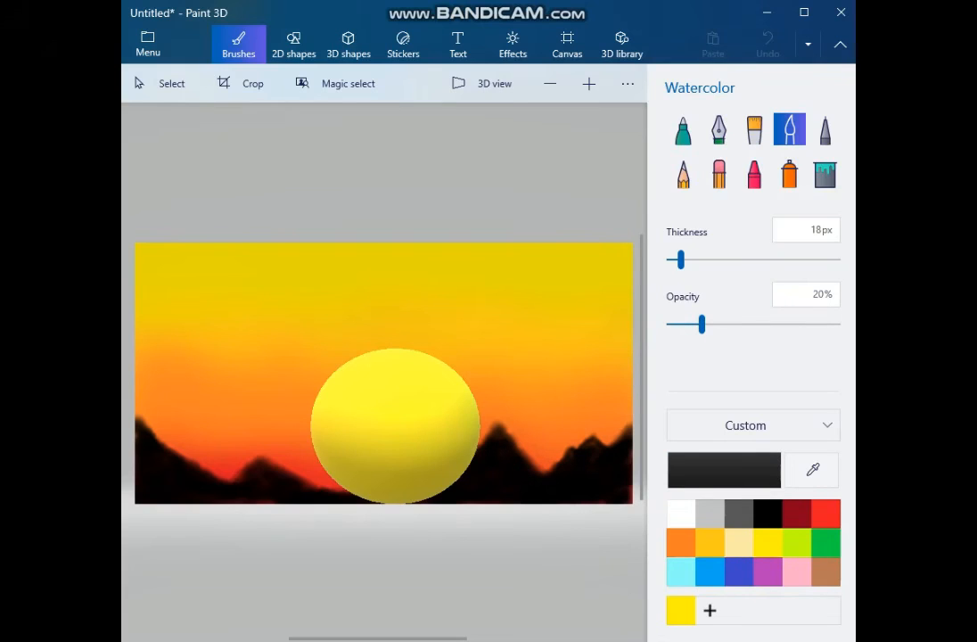
{"action": "left_click_drag", "start_coordinate": [581, 445], "coordinate": [588, 441]}
{"action": "left_click", "coordinate": [589, 441]}
{"action": "left_click_drag", "start_coordinate": [701, 324], "coordinate": [840, 324]}
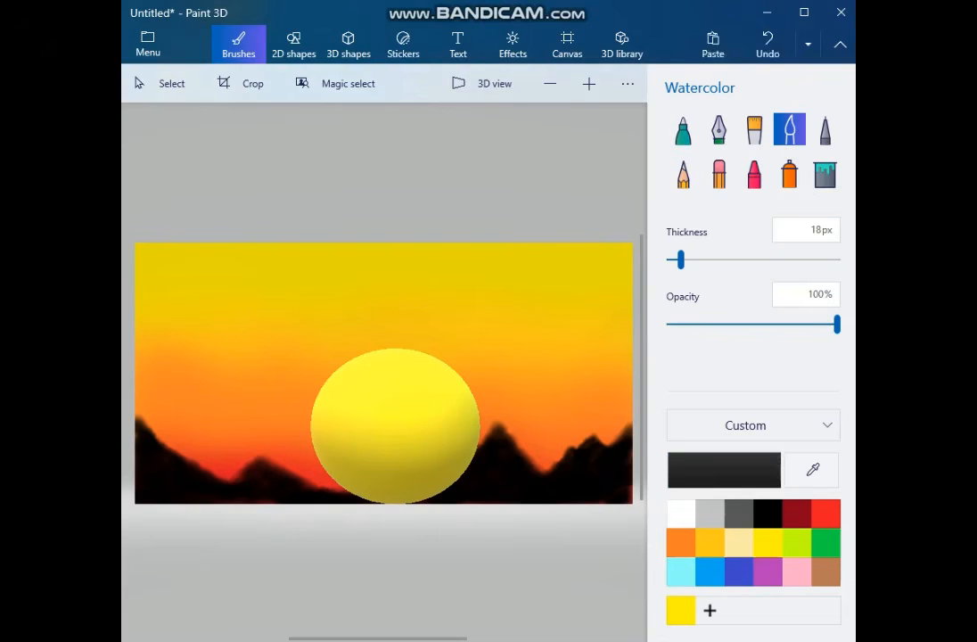
Repaint the small peak left of the sphere with a sharper summit and a slope down to the sphere's base.
{"action": "mouse_move", "coordinate": [254, 452]}
{"action": "left_mouse_down"}
{"action": "mouse_move", "coordinate": [341, 490]}
{"action": "mouse_move", "coordinate": [284, 466]}
{"action": "left_mouse_up"}
{"action": "key", "text": "ctrl+z"}
{"action": "left_click_drag", "start_coordinate": [263, 454], "coordinate": [333, 488]}
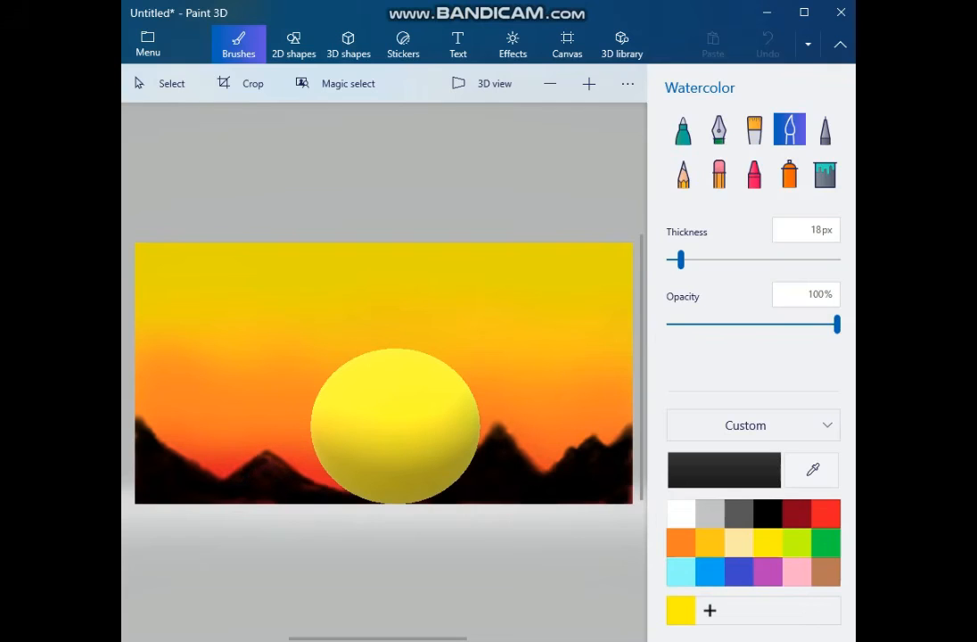
Try black strokes across the sphere's base and on the small left peak, and undo them.
{"action": "mouse_move", "coordinate": [313, 480]}
{"action": "left_mouse_down"}
{"action": "mouse_move", "coordinate": [356, 493]}
{"action": "mouse_move", "coordinate": [437, 492]}
{"action": "mouse_move", "coordinate": [358, 495]}
{"action": "mouse_move", "coordinate": [441, 487]}
{"action": "mouse_move", "coordinate": [363, 493]}
{"action": "mouse_move", "coordinate": [419, 493]}
{"action": "left_mouse_up"}
{"action": "key", "text": "ctrl+z"}
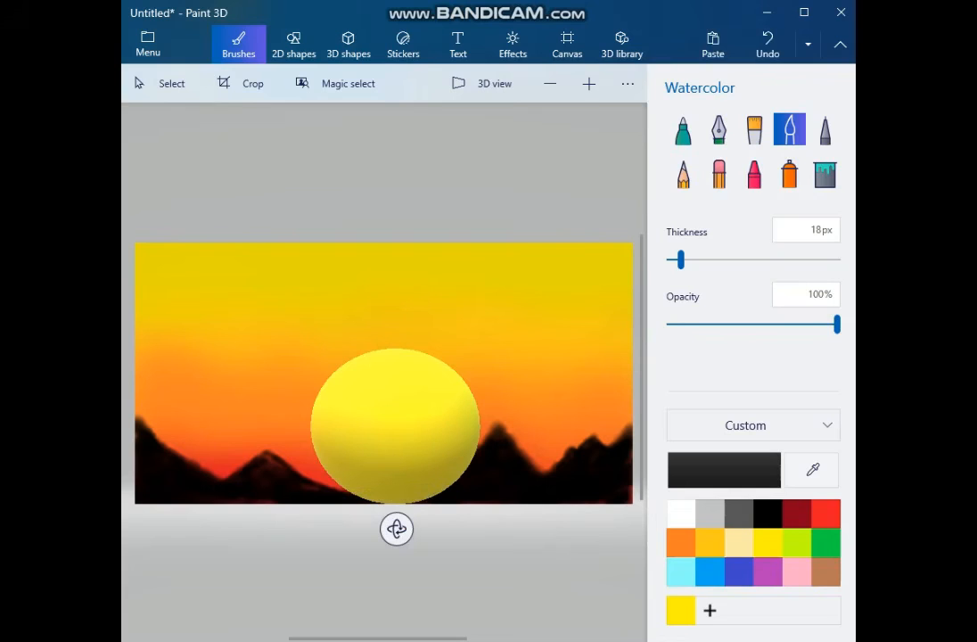
{"action": "mouse_move", "coordinate": [273, 465]}
{"action": "left_mouse_down"}
{"action": "mouse_move", "coordinate": [275, 453]}
{"action": "mouse_move", "coordinate": [245, 459]}
{"action": "mouse_move", "coordinate": [265, 457]}
{"action": "mouse_move", "coordinate": [273, 441]}
{"action": "mouse_move", "coordinate": [276, 460]}
{"action": "mouse_move", "coordinate": [296, 469]}
{"action": "mouse_move", "coordinate": [281, 452]}
{"action": "left_mouse_up"}
{"action": "key", "text": "ctrl+z"}
{"action": "key", "text": "ctrl+z"}
{"action": "key", "text": "ctrl+z"}
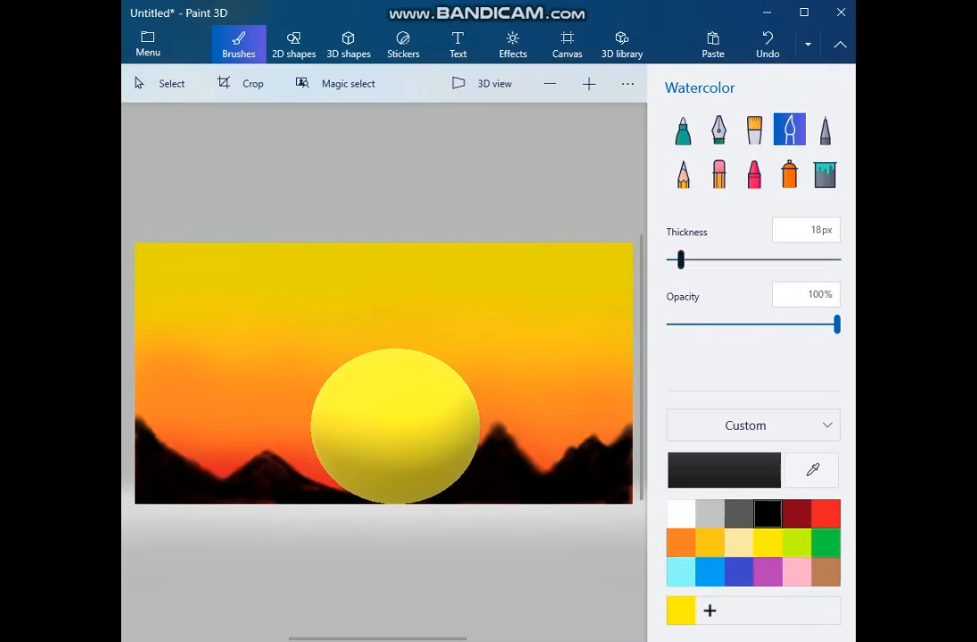
Set the Watercolor thickness to 29 px and repaint the summit of the small peak left of the sphere in black.
{"action": "left_click_drag", "start_coordinate": [680, 260], "coordinate": [690, 259]}
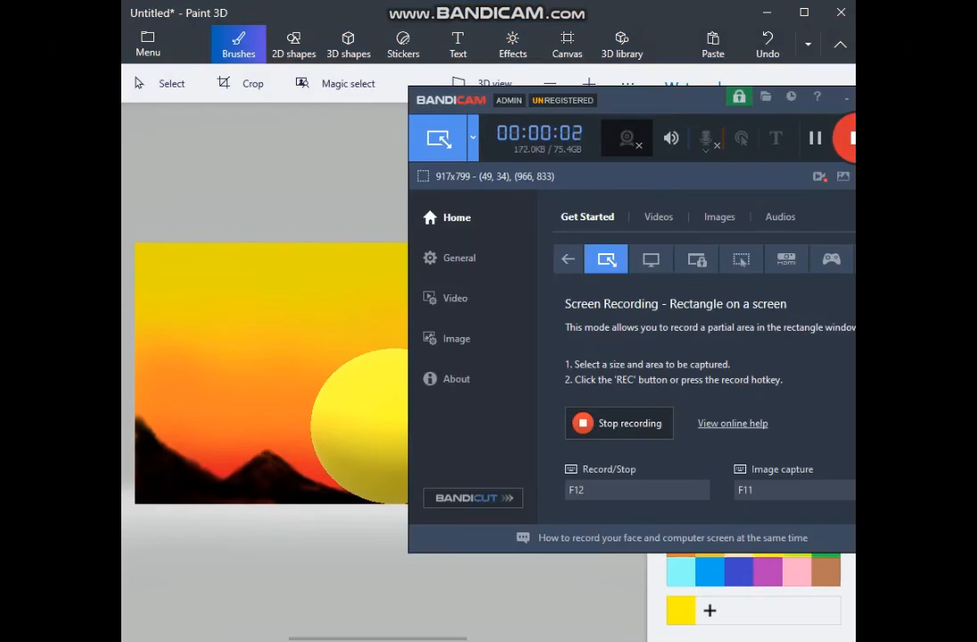
{"action": "left_click", "coordinate": [847, 99]}
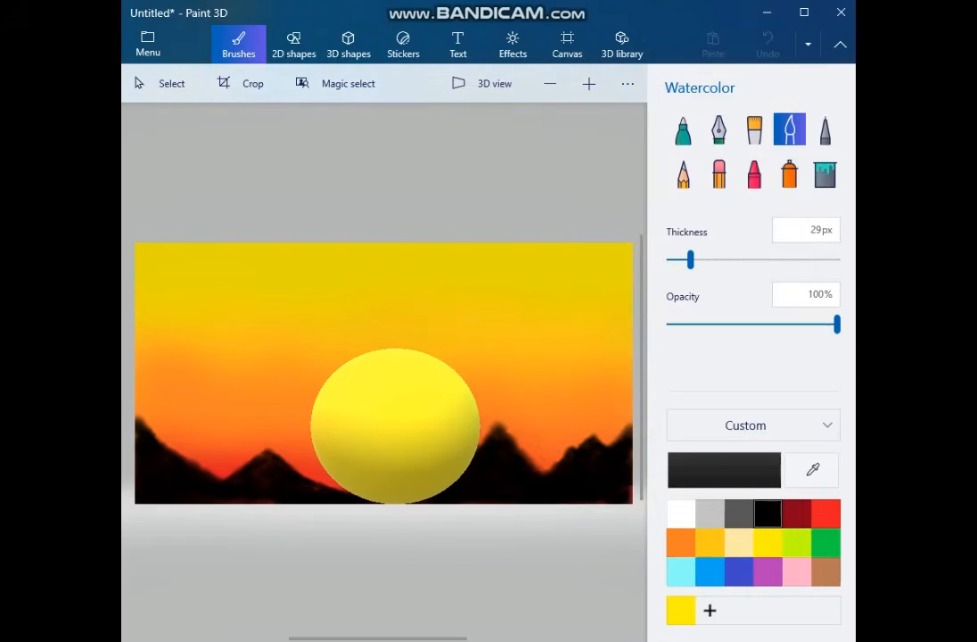
{"action": "mouse_move", "coordinate": [258, 462]}
{"action": "left_mouse_down"}
{"action": "mouse_move", "coordinate": [249, 462]}
{"action": "mouse_move", "coordinate": [271, 456]}
{"action": "left_mouse_up"}
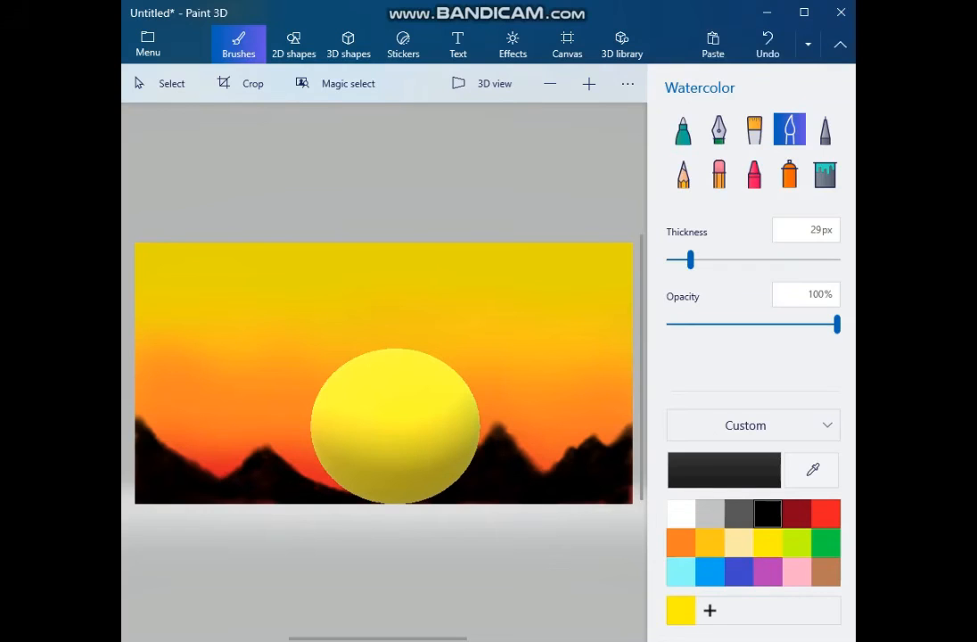
Try black Watercolor and 15 px Calligraphy pen strokes in the sky above and beside the sphere, and undo them.
{"action": "left_click_drag", "start_coordinate": [395, 319], "coordinate": [412, 328]}
{"action": "key", "text": "ctrl+z"}
{"action": "left_click", "coordinate": [718, 130]}
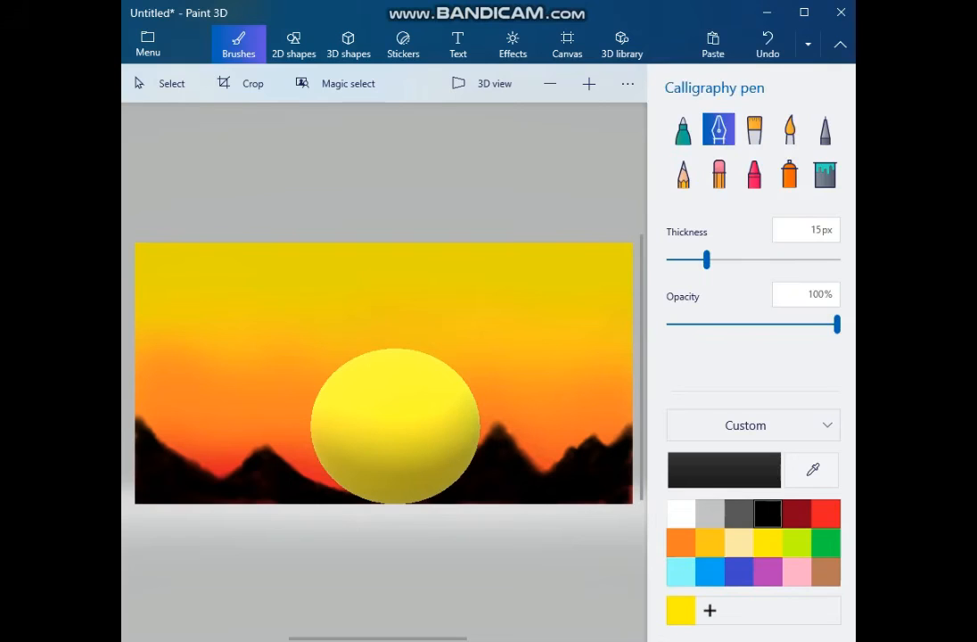
{"action": "mouse_move", "coordinate": [500, 321]}
{"action": "left_mouse_down"}
{"action": "mouse_move", "coordinate": [463, 367]}
{"action": "mouse_move", "coordinate": [589, 357]}
{"action": "mouse_move", "coordinate": [547, 368]}
{"action": "mouse_move", "coordinate": [512, 335]}
{"action": "mouse_move", "coordinate": [541, 329]}
{"action": "mouse_move", "coordinate": [530, 326]}
{"action": "mouse_move", "coordinate": [531, 343]}
{"action": "left_mouse_up"}
{"action": "key", "text": "ctrl+z"}
{"action": "key", "text": "ctrl+z"}
{"action": "mouse_move", "coordinate": [559, 287]}
{"action": "left_mouse_down"}
{"action": "mouse_move", "coordinate": [548, 355]}
{"action": "mouse_move", "coordinate": [608, 411]}
{"action": "left_mouse_up"}
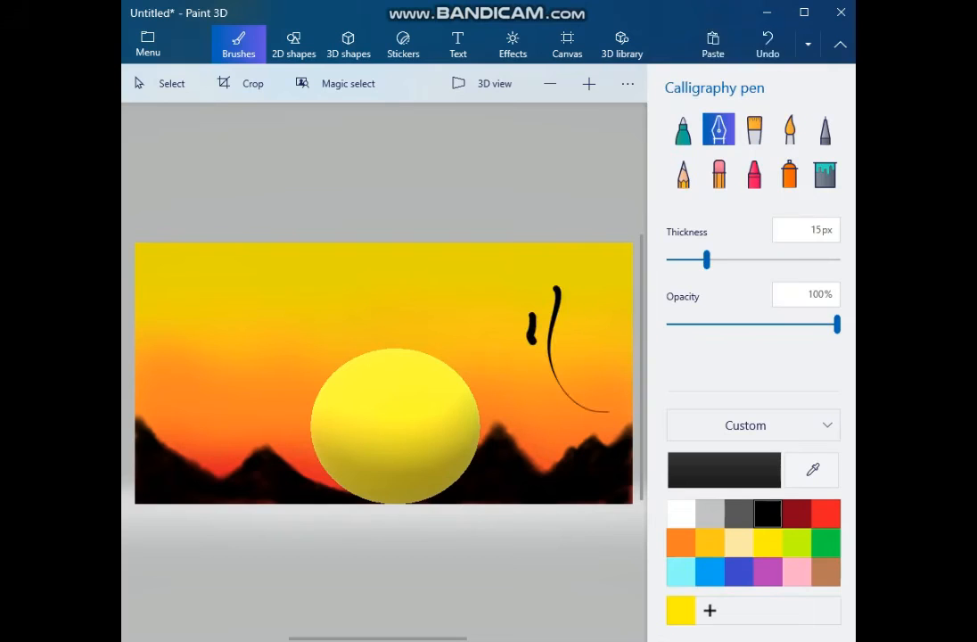
{"action": "key", "text": "ctrl+z"}
{"action": "key", "text": "ctrl+z"}
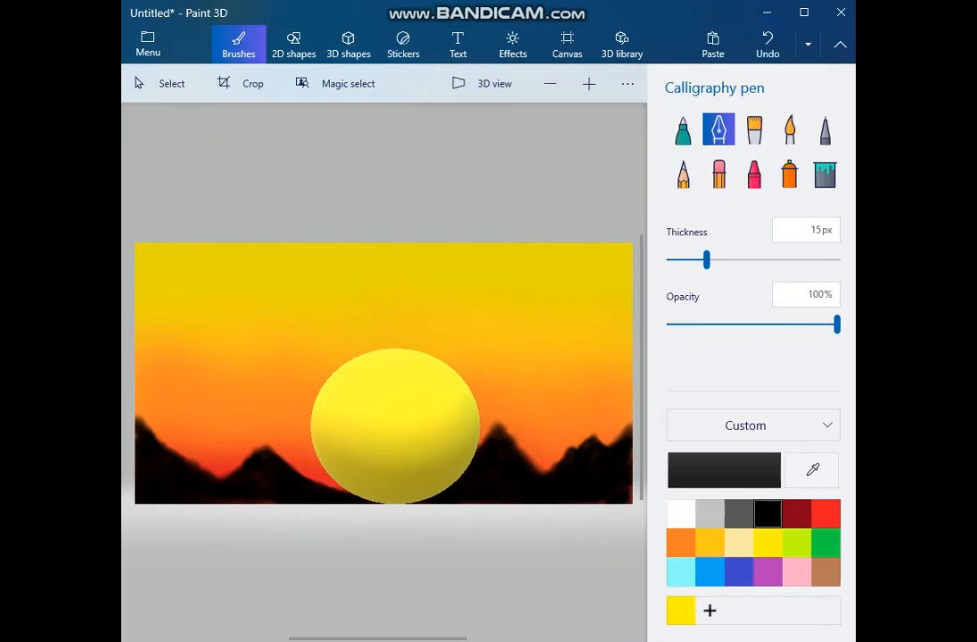
{"action": "left_click_drag", "start_coordinate": [631, 258], "coordinate": [548, 378]}
{"action": "key", "text": "ctrl+z"}
{"action": "key", "text": "ctrl+z"}
Draw four small black birds in the sky above and right of the sphere with a 5 px Pixel pen.
{"action": "left_click", "coordinate": [824, 129]}
{"action": "left_click_drag", "start_coordinate": [514, 363], "coordinate": [517, 360]}
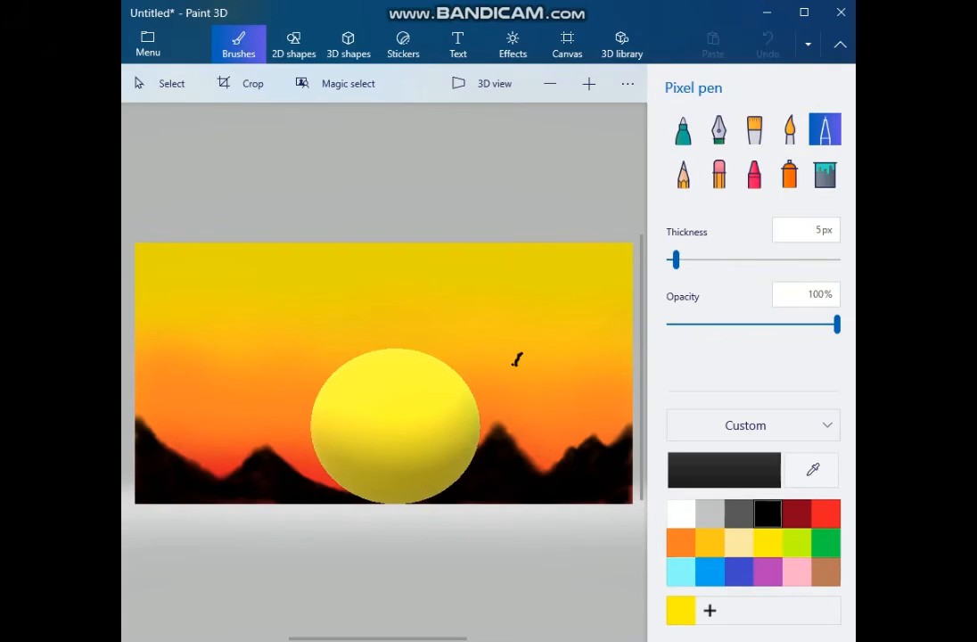
{"action": "left_click", "coordinate": [516, 328]}
{"action": "mouse_move", "coordinate": [516, 328]}
{"action": "left_mouse_down"}
{"action": "mouse_move", "coordinate": [501, 333]}
{"action": "mouse_move", "coordinate": [510, 294]}
{"action": "mouse_move", "coordinate": [499, 304]}
{"action": "left_mouse_up"}
{"action": "left_click", "coordinate": [561, 318]}
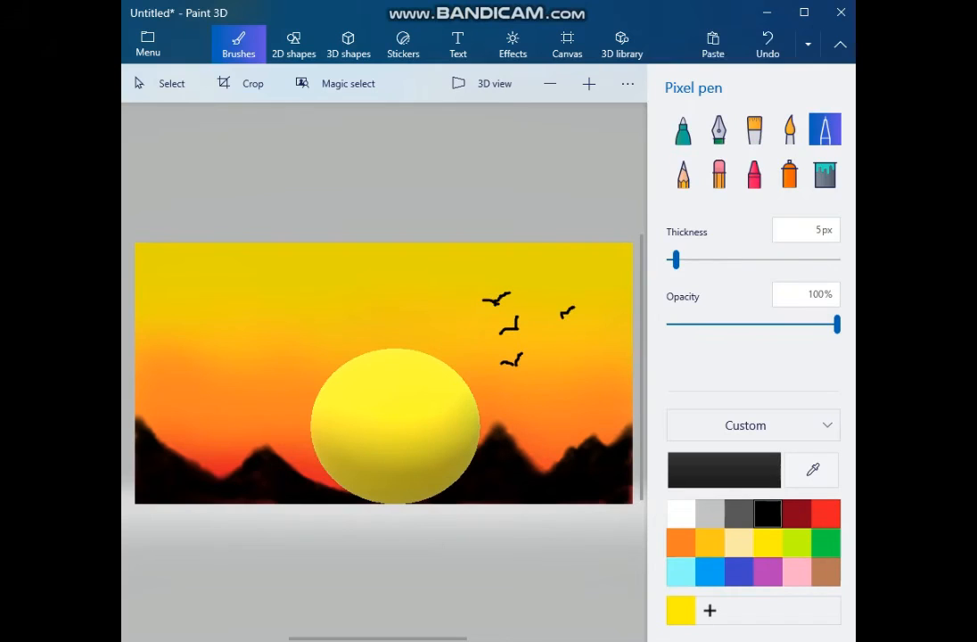
{"action": "left_click_drag", "start_coordinate": [562, 316], "coordinate": [565, 318]}
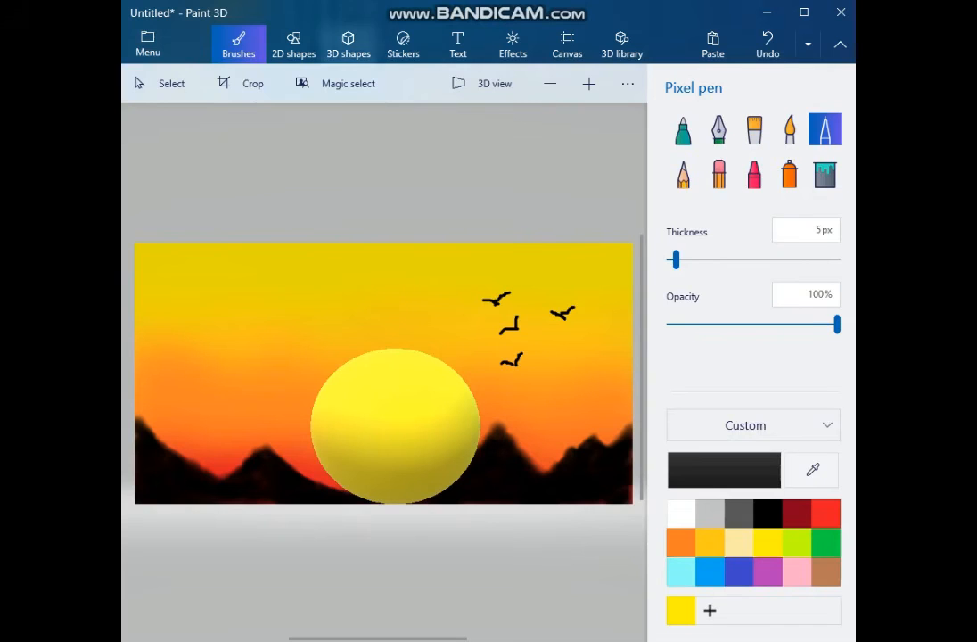
Try to place a 3D woman model on top of the yellow sphere.
{"action": "left_click", "coordinate": [348, 43]}
{"action": "left_click", "coordinate": [403, 44]}
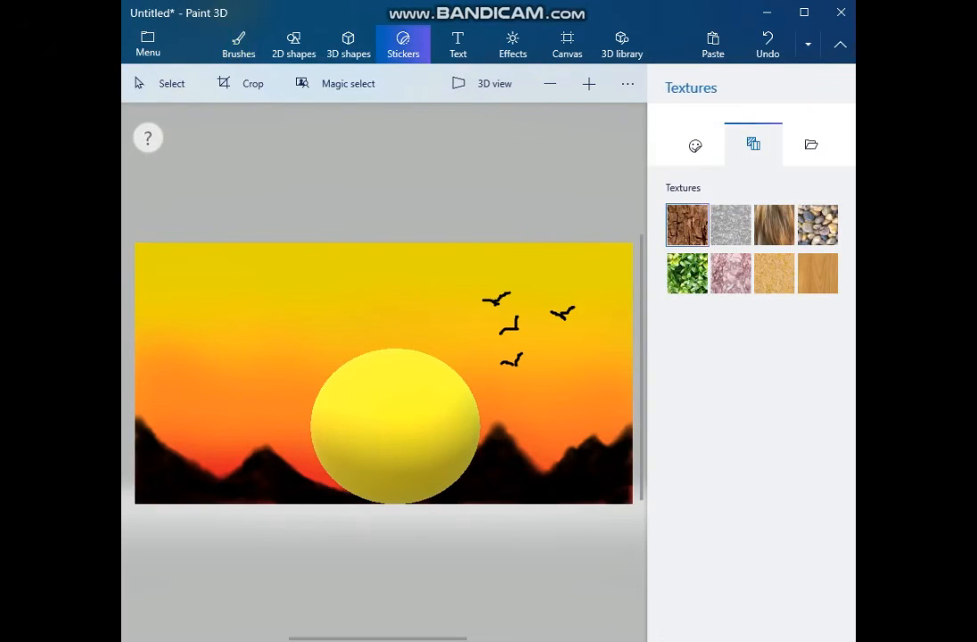
{"action": "left_click", "coordinate": [347, 43]}
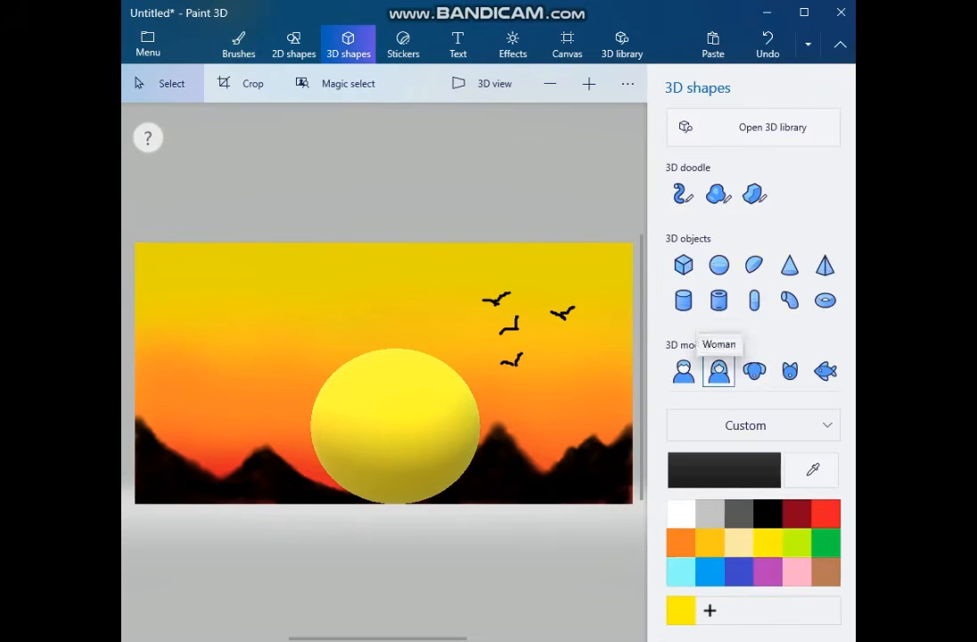
{"action": "left_click", "coordinate": [719, 371]}
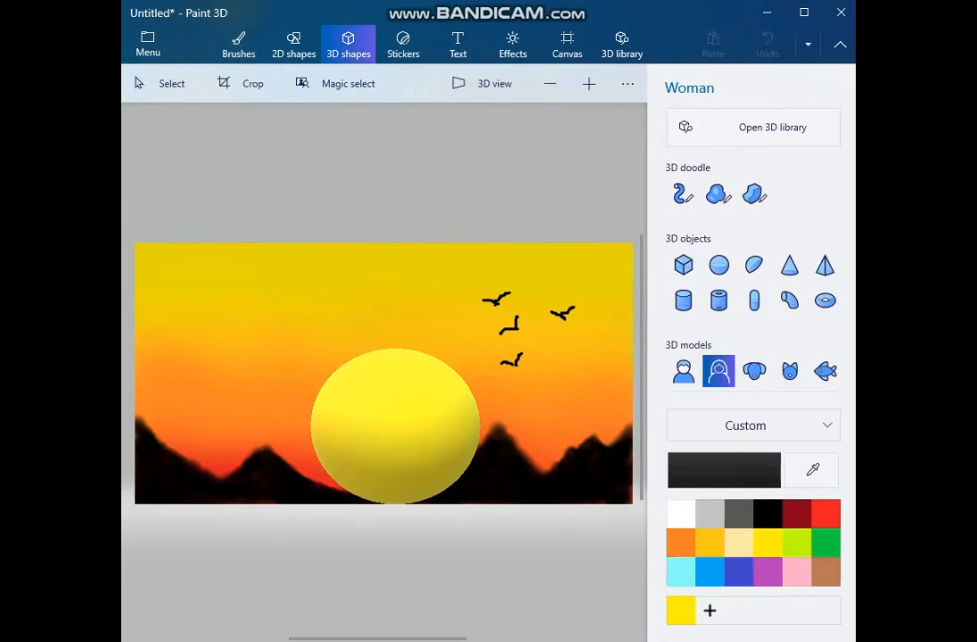
{"action": "left_click_drag", "start_coordinate": [360, 392], "coordinate": [408, 449]}
{"action": "left_click_drag", "start_coordinate": [389, 410], "coordinate": [419, 435]}
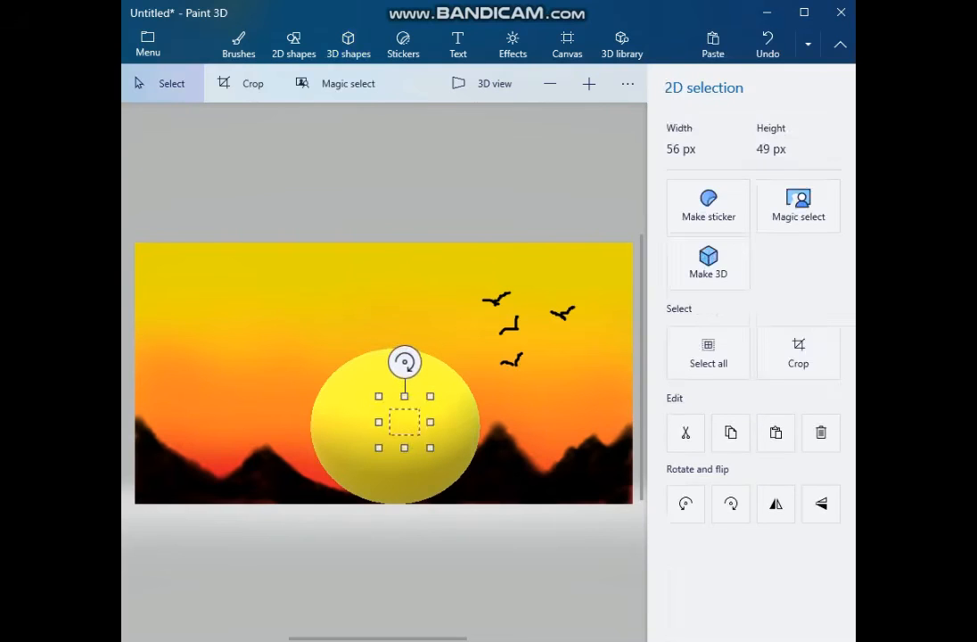
Place a black 3D man model over the sphere's lower part, try to move it onto the sphere, and remove it.
{"action": "left_click", "coordinate": [348, 44]}
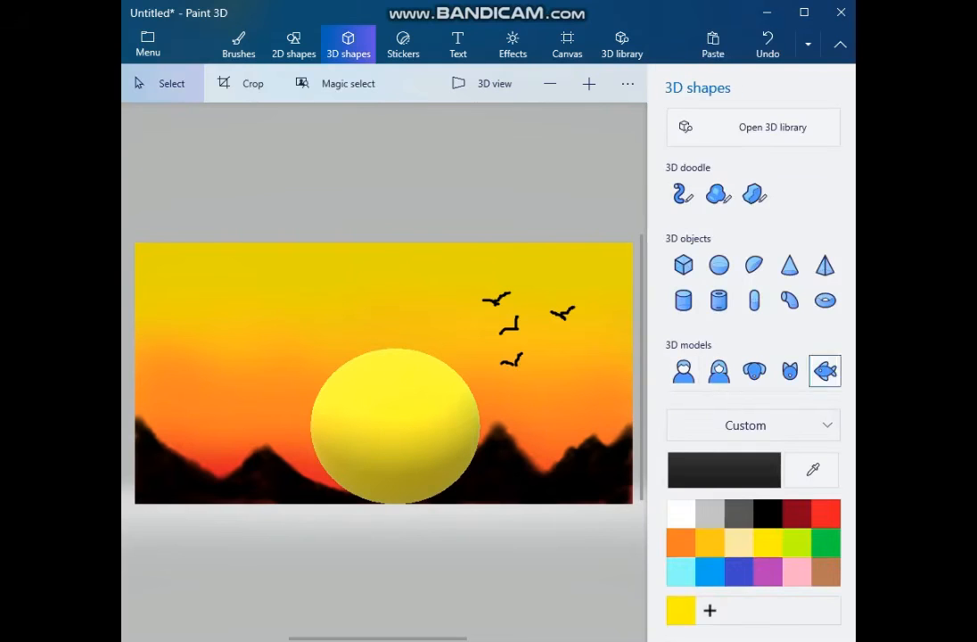
{"action": "left_click", "coordinate": [683, 371]}
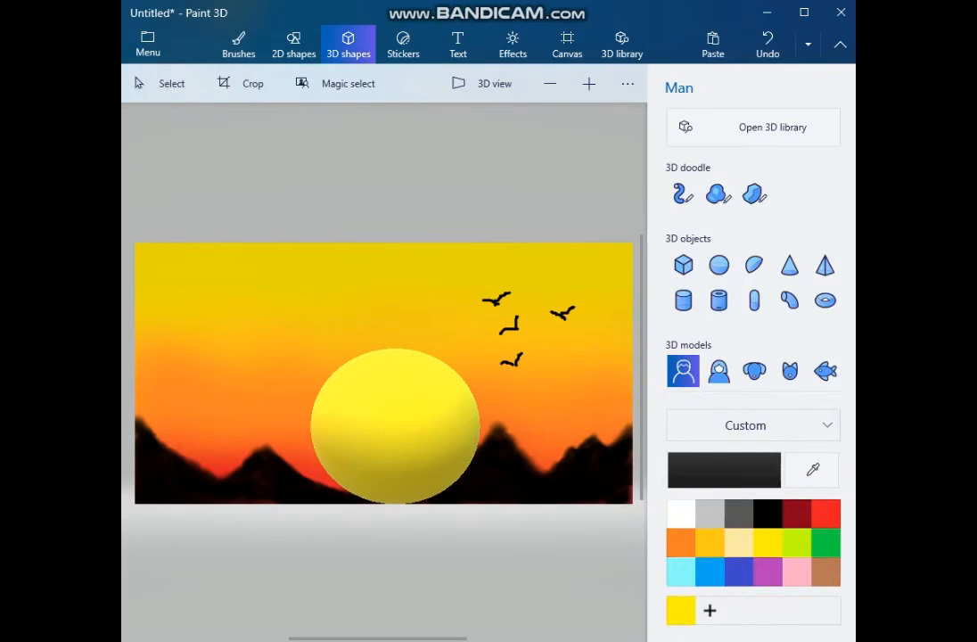
{"action": "left_click_drag", "start_coordinate": [337, 423], "coordinate": [390, 584]}
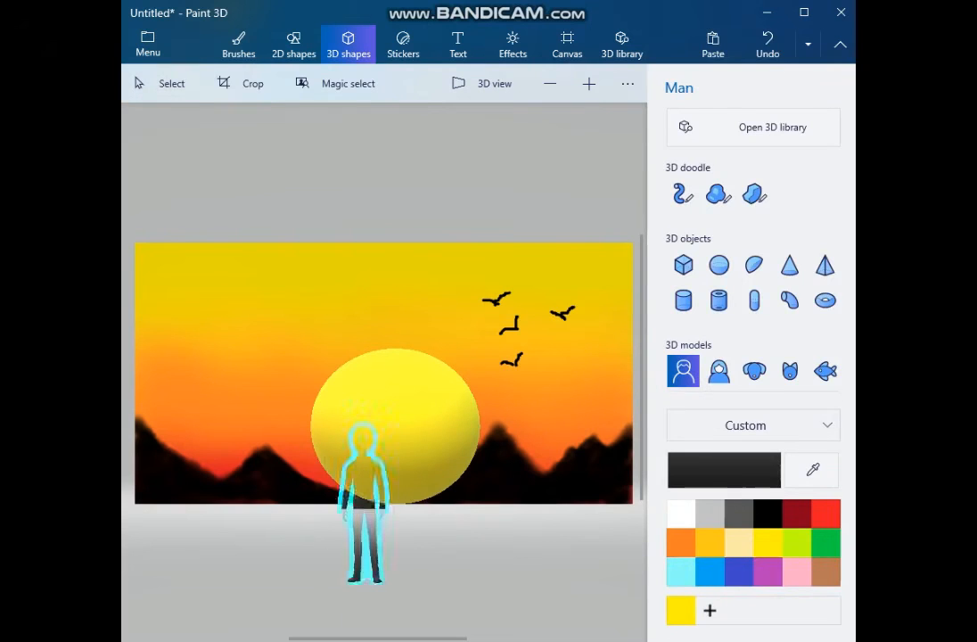
{"action": "left_click_drag", "start_coordinate": [363, 499], "coordinate": [392, 456]}
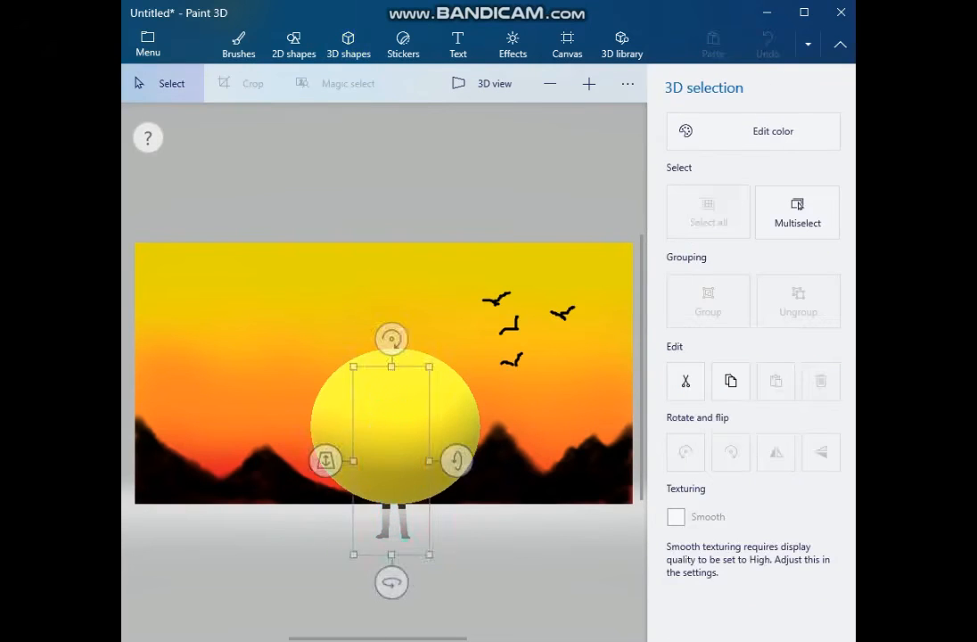
{"action": "left_click", "coordinate": [393, 438]}
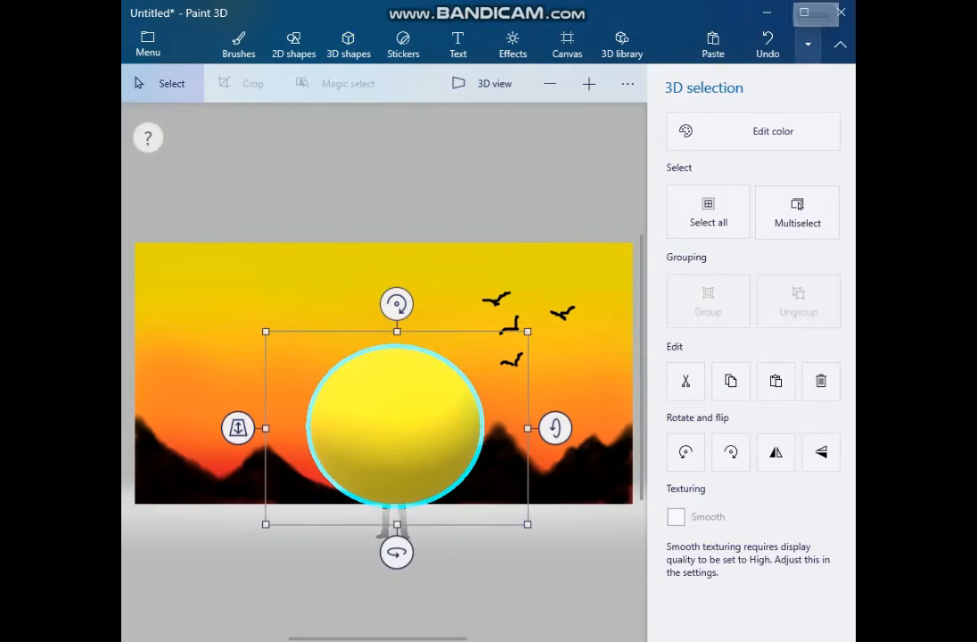
{"action": "left_click", "coordinate": [808, 44]}
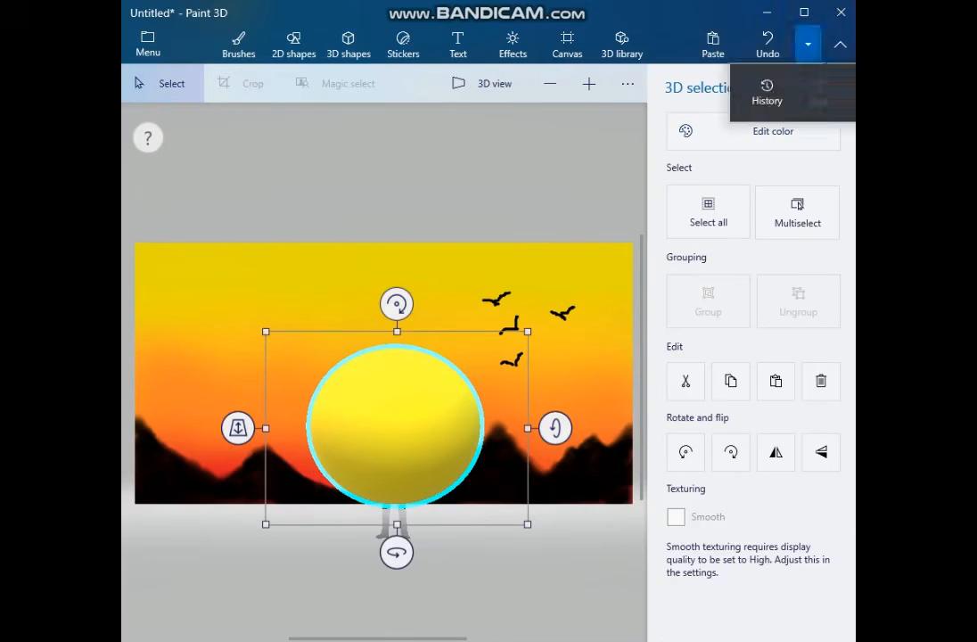
{"action": "left_click", "coordinate": [349, 45]}
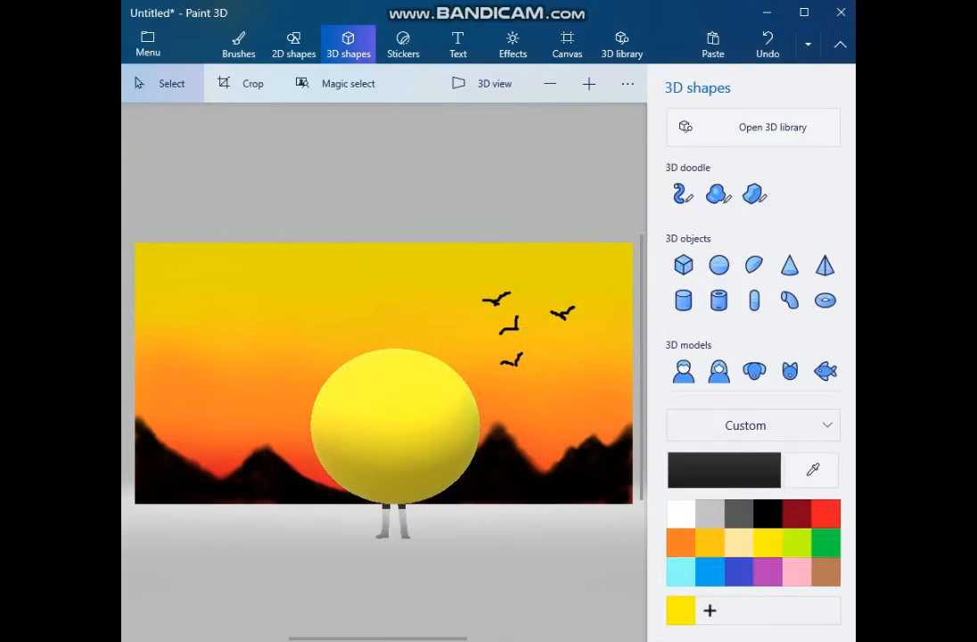
{"action": "left_click_drag", "start_coordinate": [392, 447], "coordinate": [401, 447]}
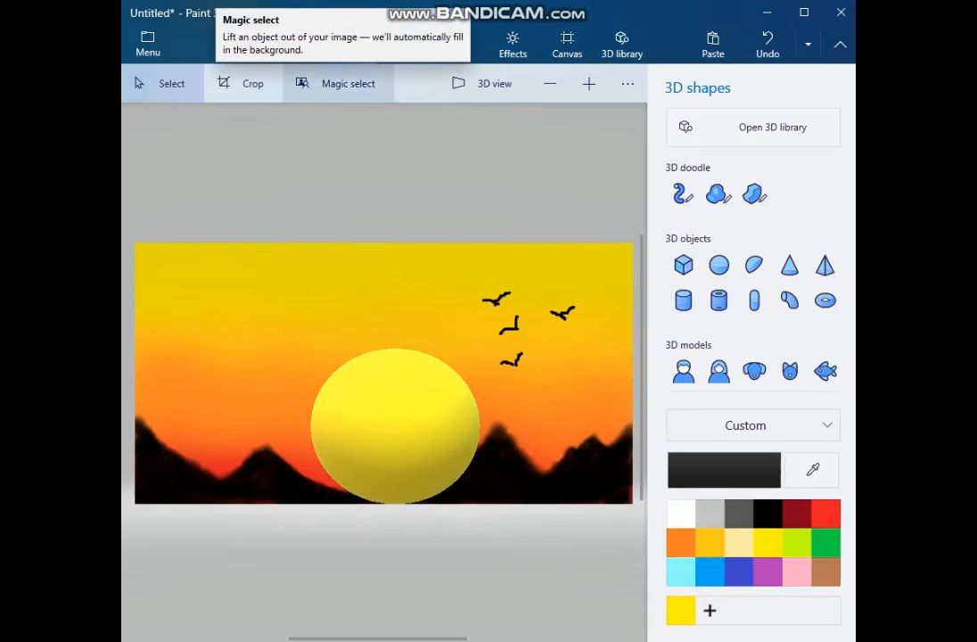
Check the scene in 3D view, and place a black 3D woman model at the sphere's upper left edge.
{"action": "left_click", "coordinate": [481, 83]}
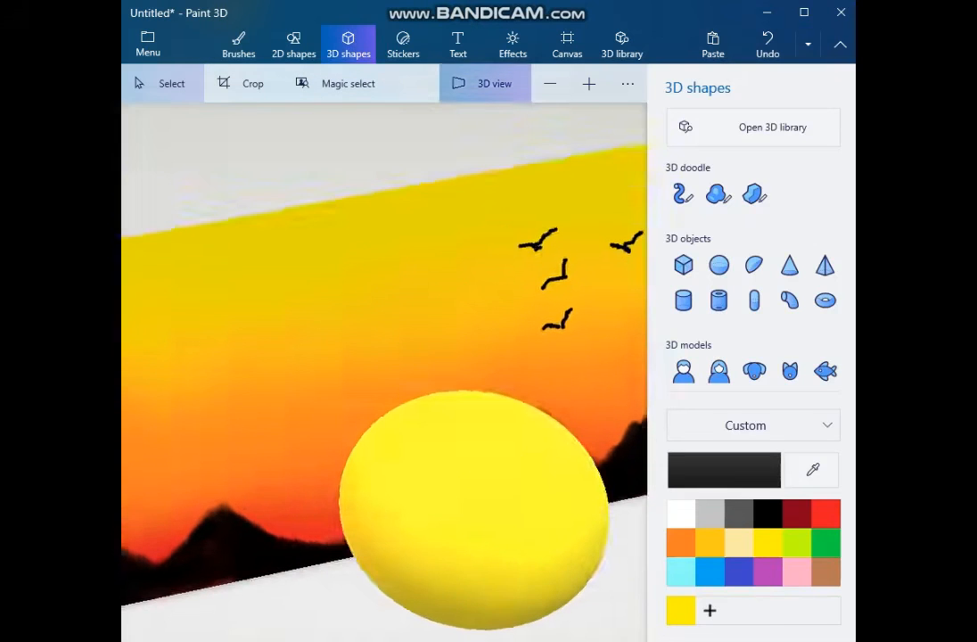
{"action": "left_click", "coordinate": [482, 83]}
{"action": "left_click", "coordinate": [403, 45]}
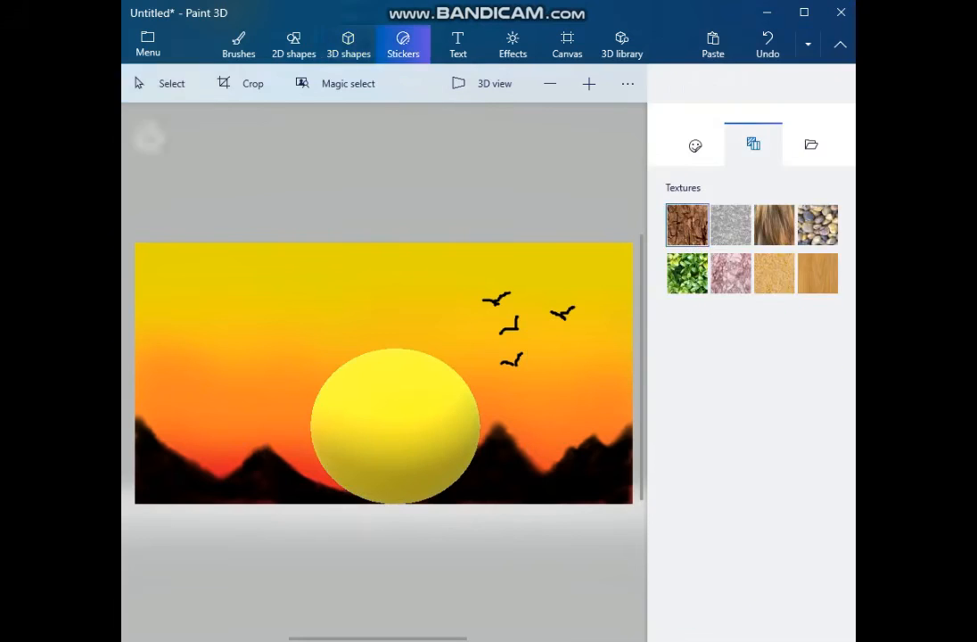
{"action": "left_click", "coordinate": [349, 45]}
{"action": "left_click", "coordinate": [718, 371]}
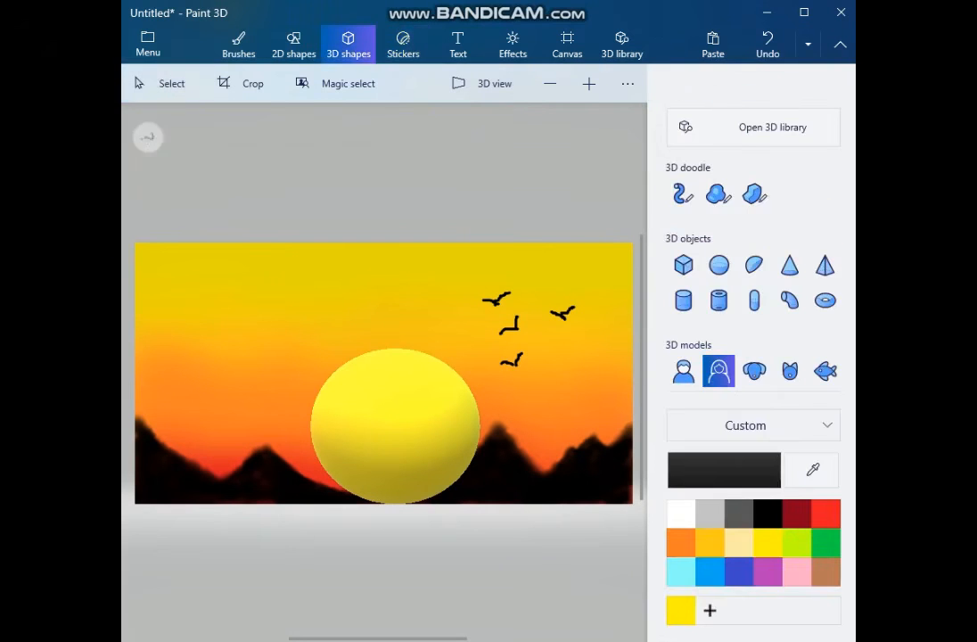
{"action": "left_click", "coordinate": [303, 293]}
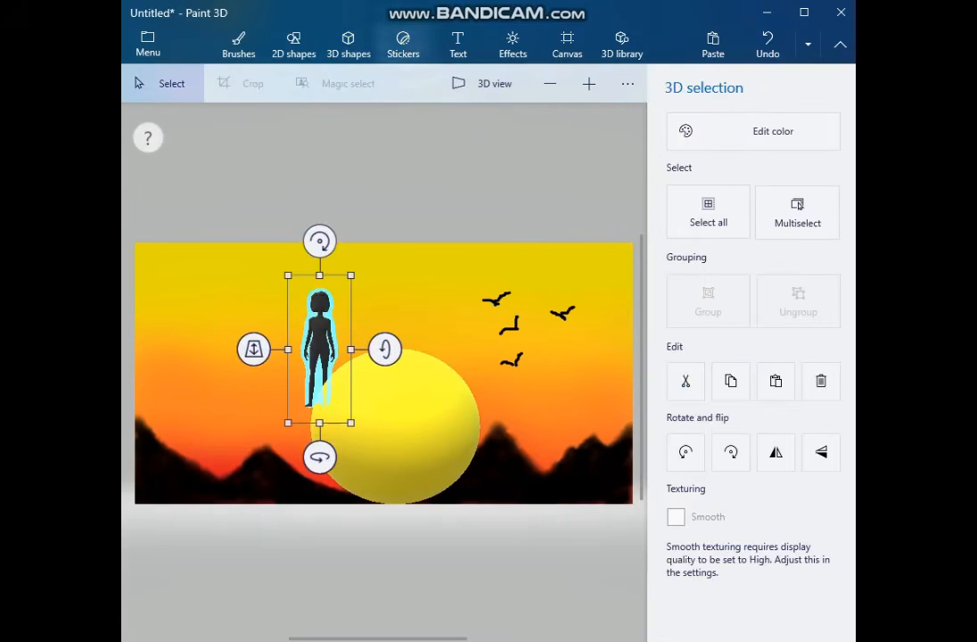
Try the Fur texture on the woman model, and undo both the texture and the model.
{"action": "left_click", "coordinate": [403, 43]}
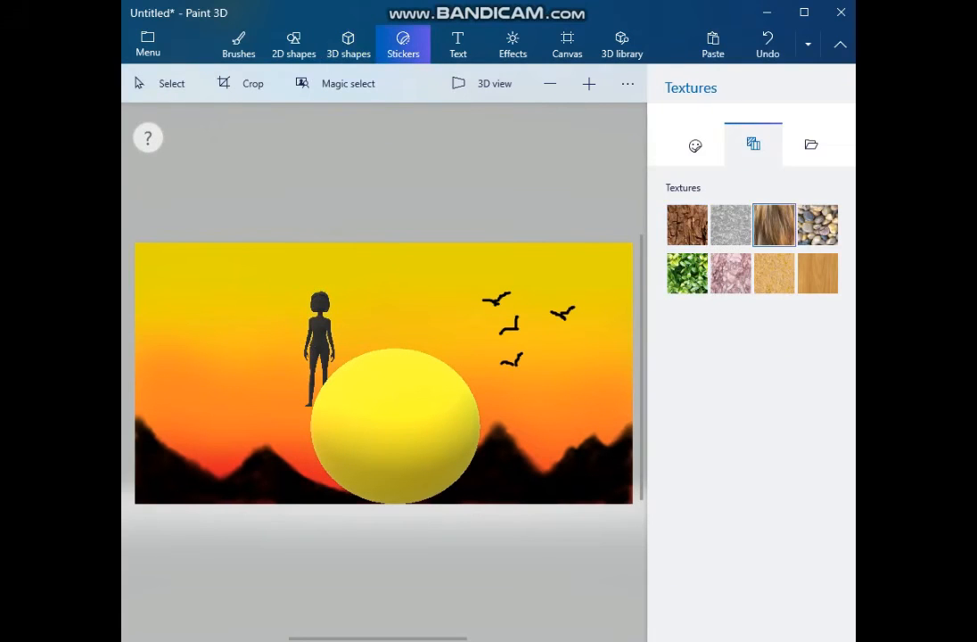
{"action": "left_click", "coordinate": [322, 355]}
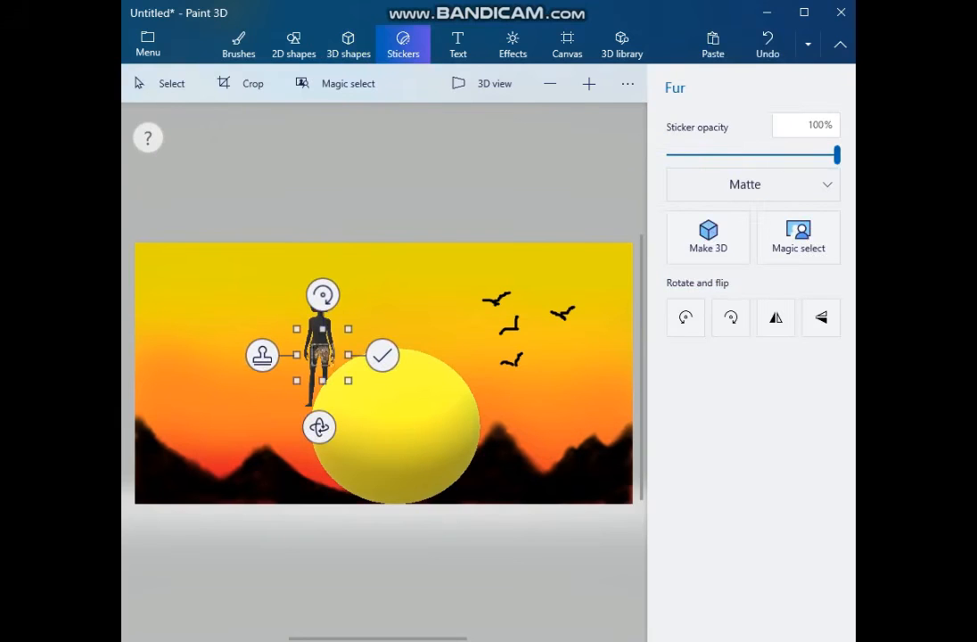
{"action": "left_click", "coordinate": [383, 355]}
{"action": "left_click_drag", "start_coordinate": [317, 314], "coordinate": [354, 350]}
{"action": "key", "text": "ctrl+z"}
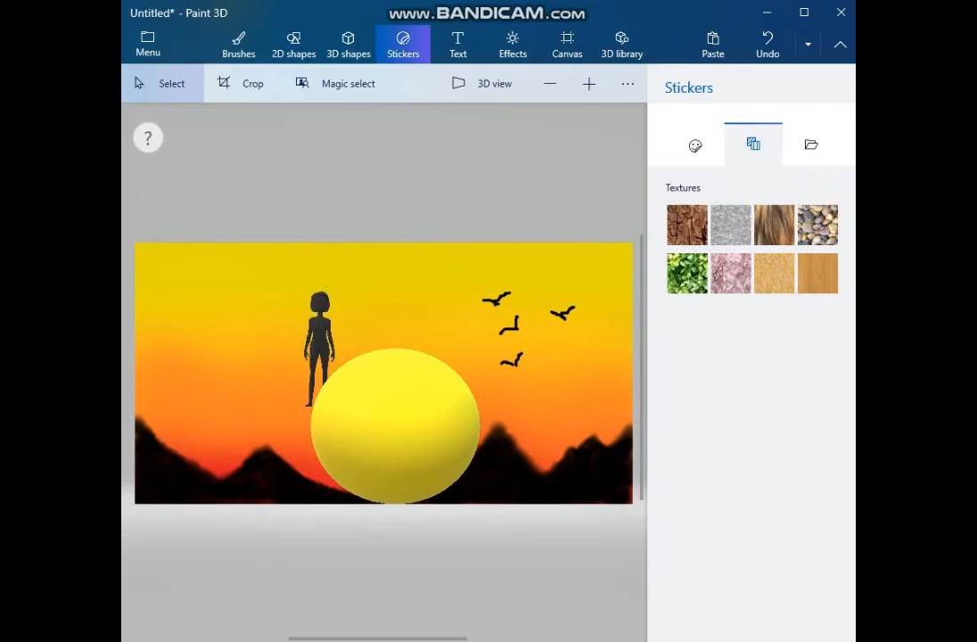
{"action": "key", "text": "ctrl+z"}
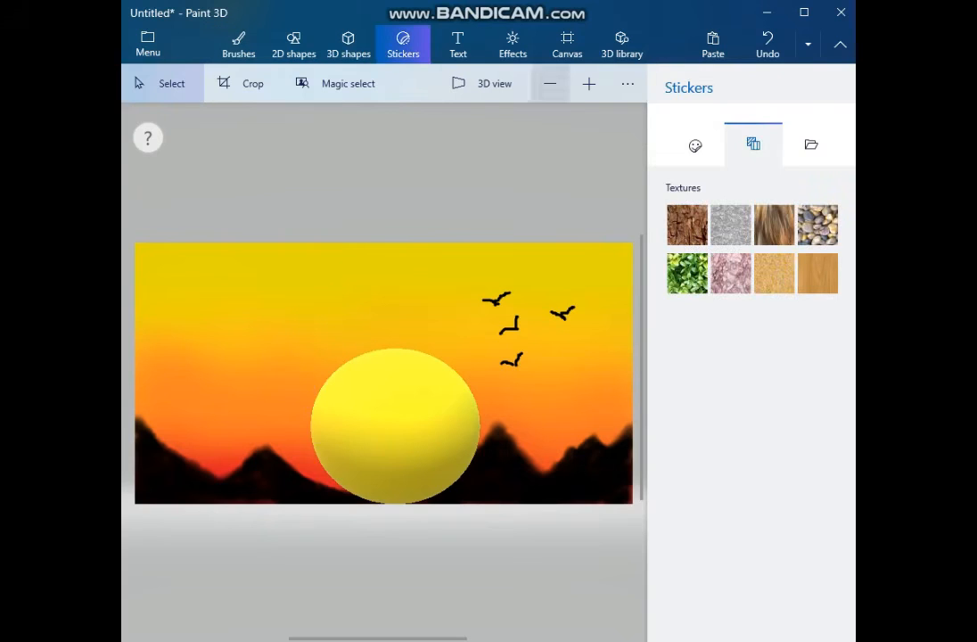
Save the scene as the PNG image Untitled in the Pictures folder, replacing the existing file.
{"action": "left_click", "coordinate": [148, 43]}
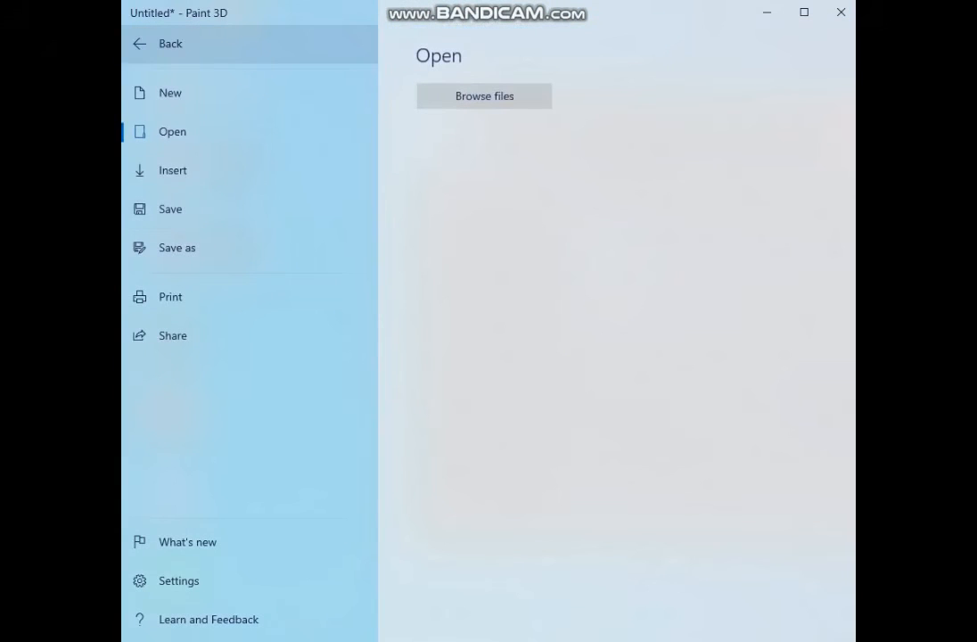
{"action": "left_click", "coordinate": [171, 209]}
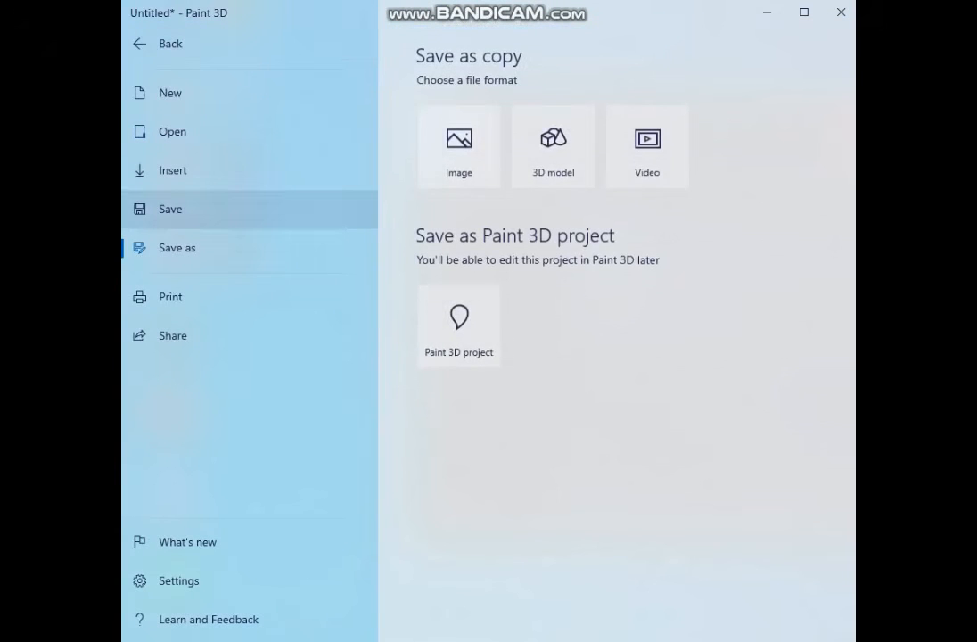
{"action": "left_click", "coordinate": [458, 146]}
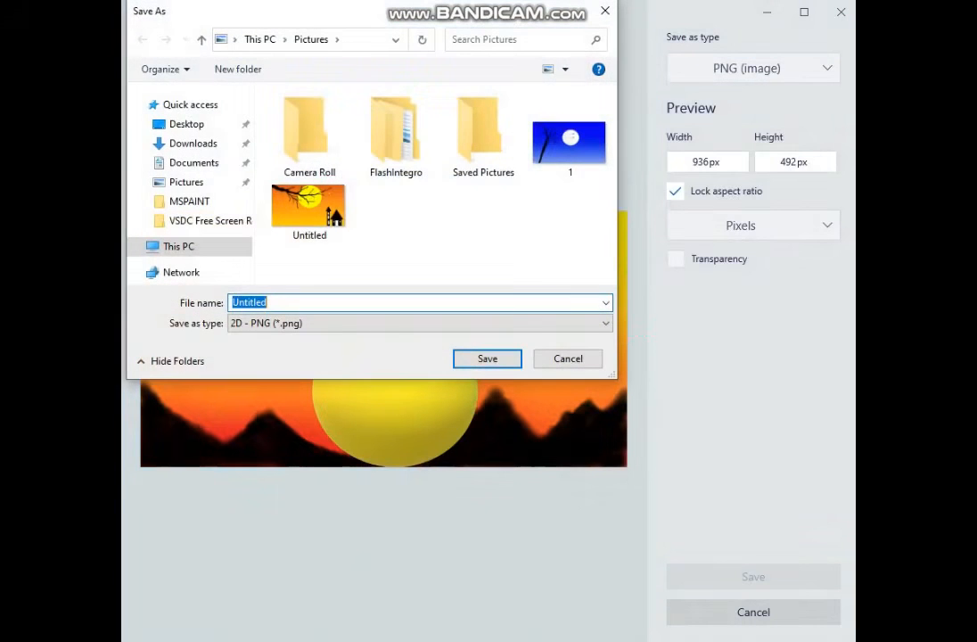
{"action": "left_click", "coordinate": [487, 359]}
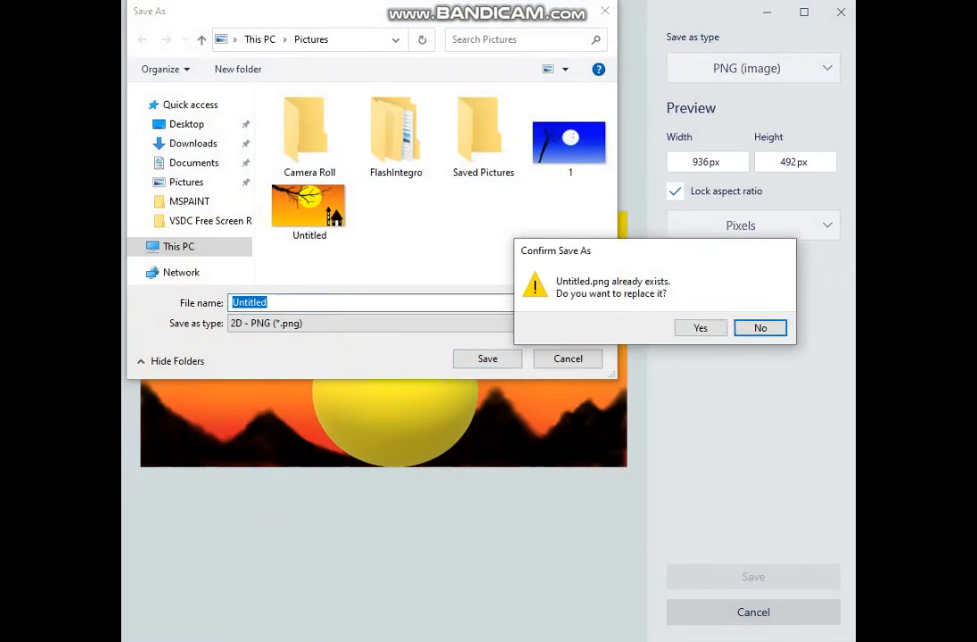
{"action": "left_click", "coordinate": [701, 328]}
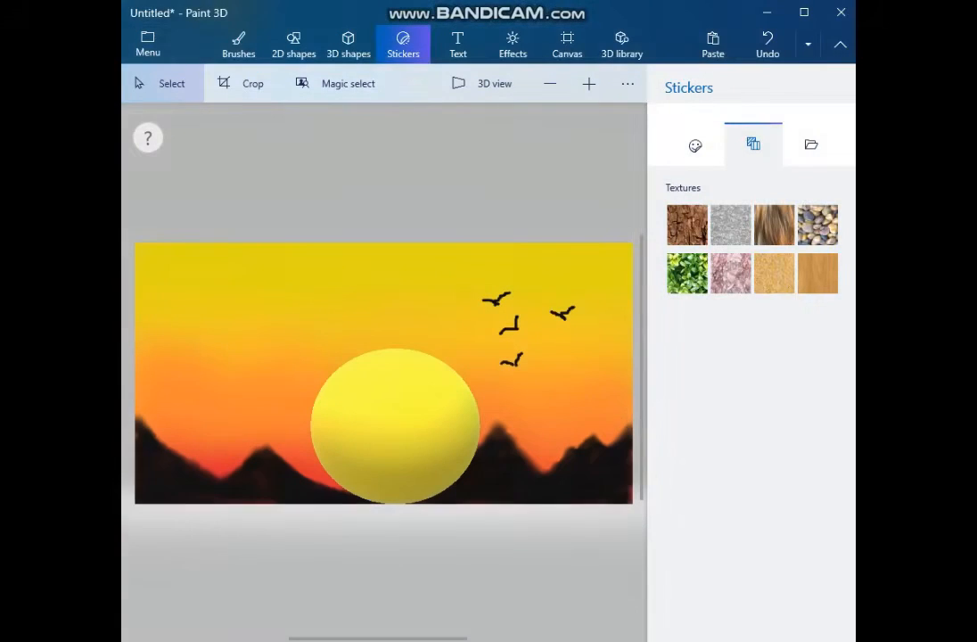
Save the PNG image once more over Untitled in Pictures, and close the program.
{"action": "left_click", "coordinate": [142, 40]}
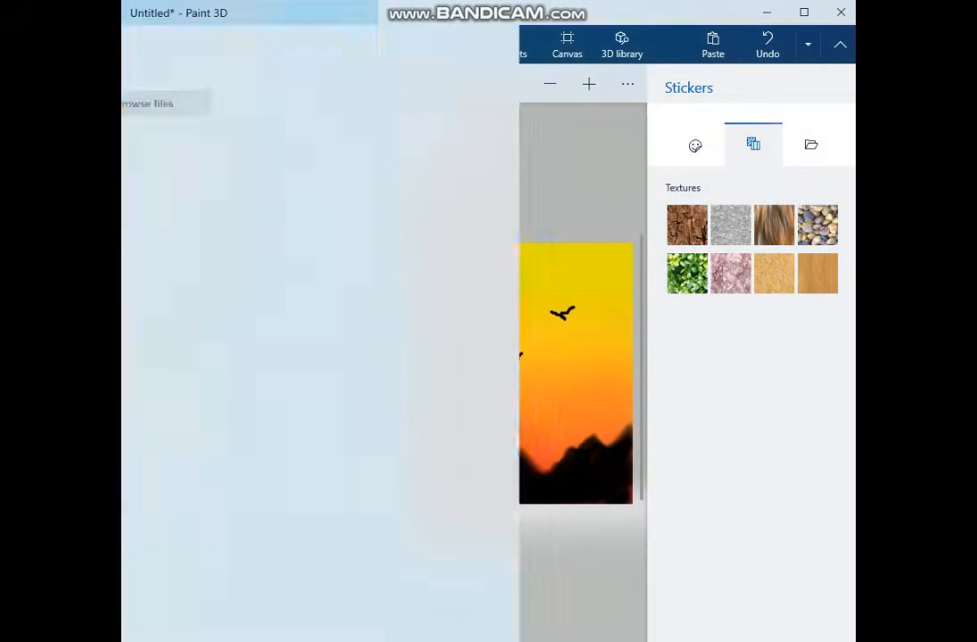
{"action": "left_click", "coordinate": [170, 209]}
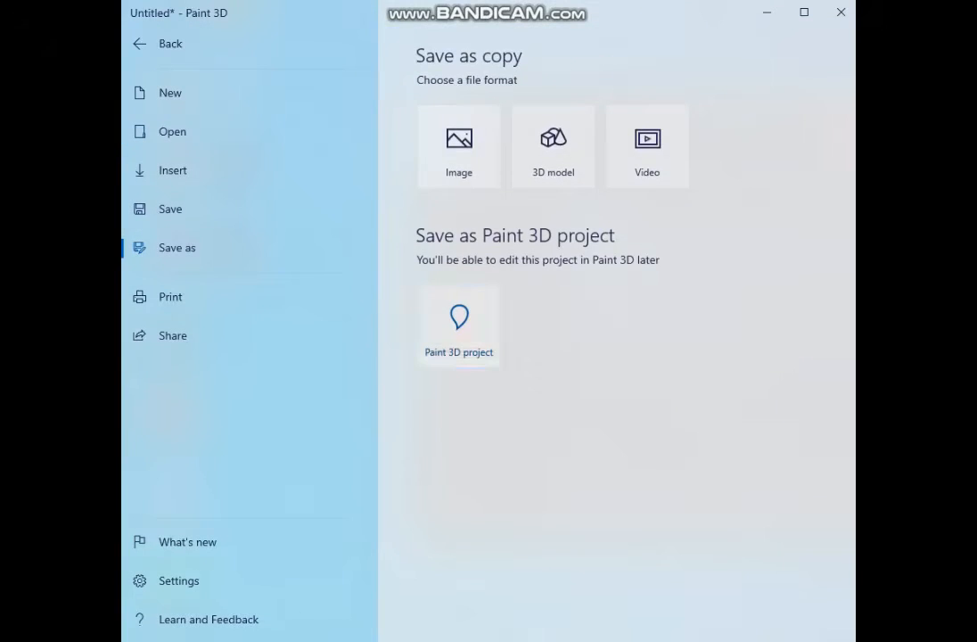
{"action": "left_click", "coordinate": [458, 146]}
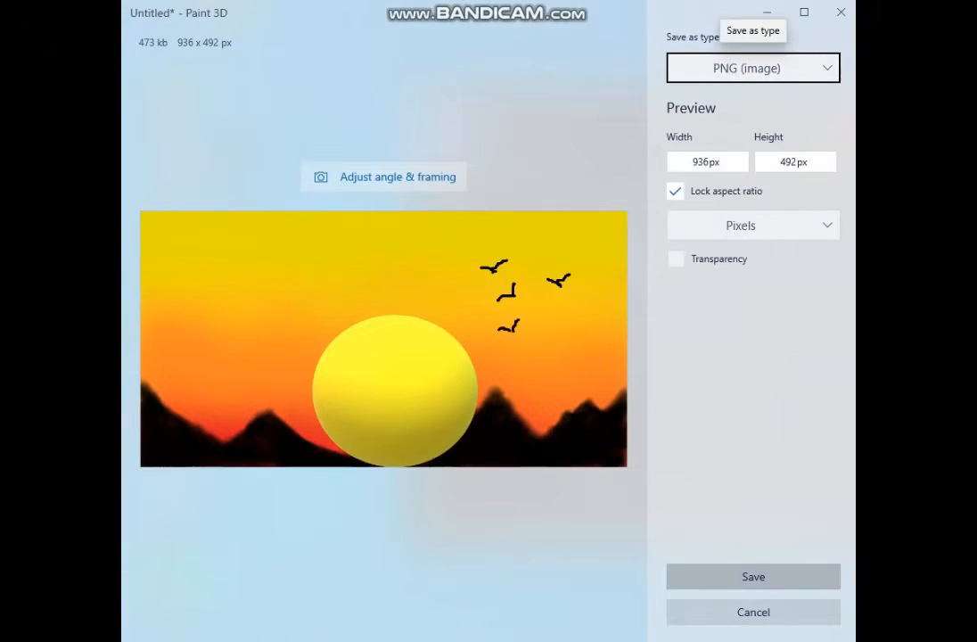
{"action": "left_click", "coordinate": [753, 577]}
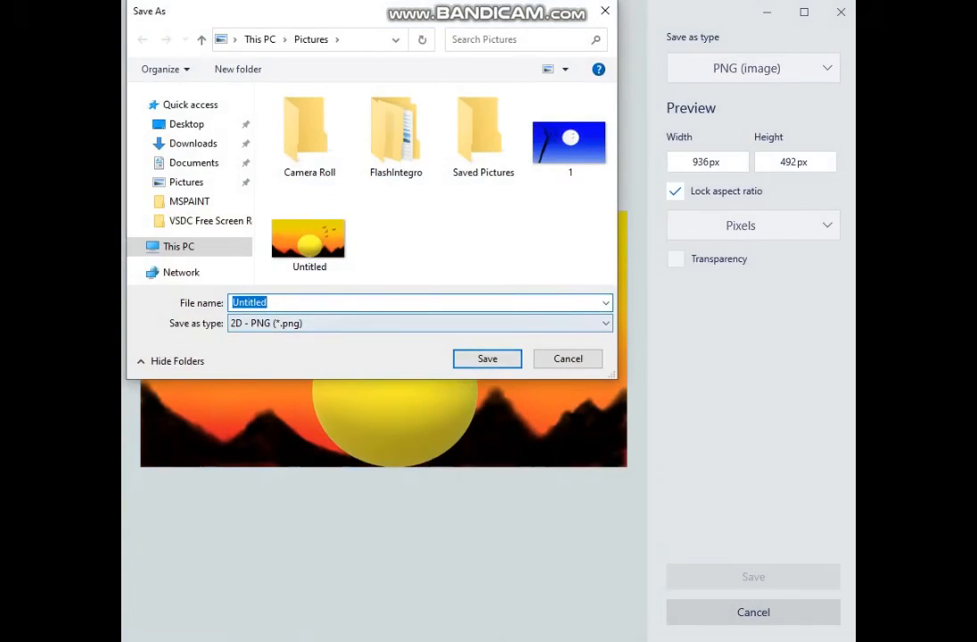
{"action": "key", "text": "Return"}
{"action": "key", "text": "Return"}
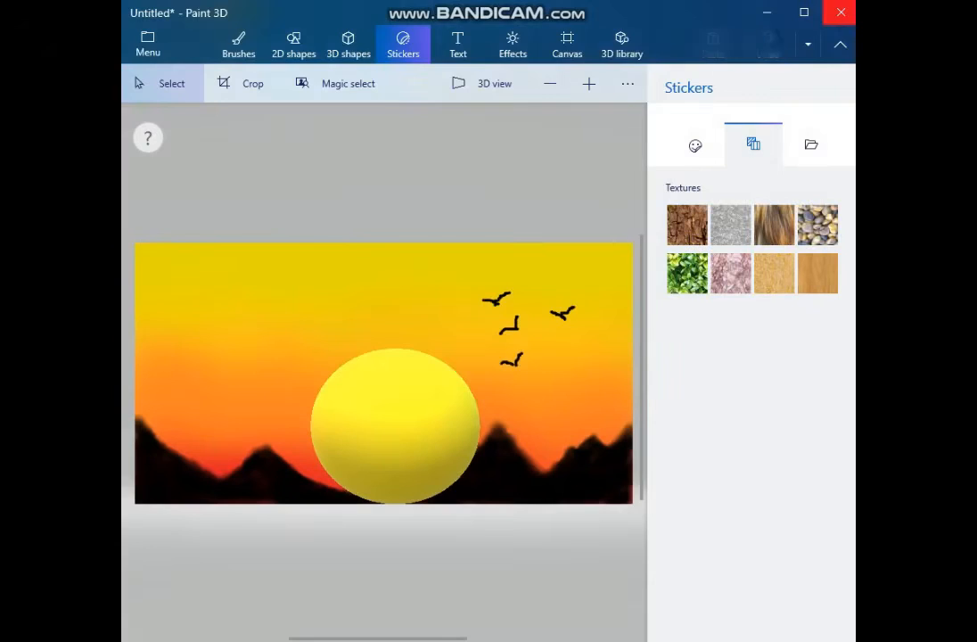
{"action": "left_click", "coordinate": [841, 13]}
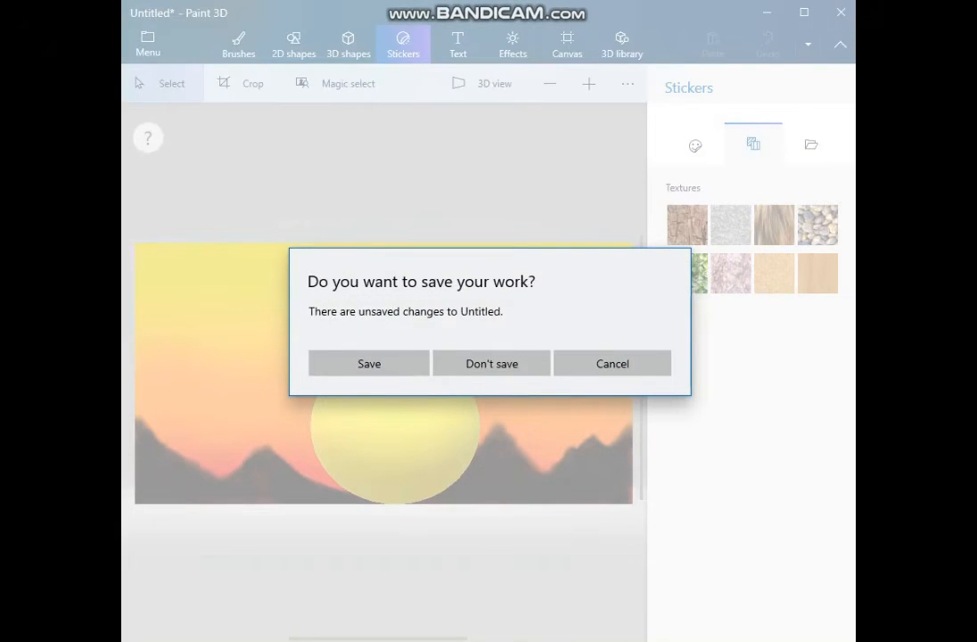